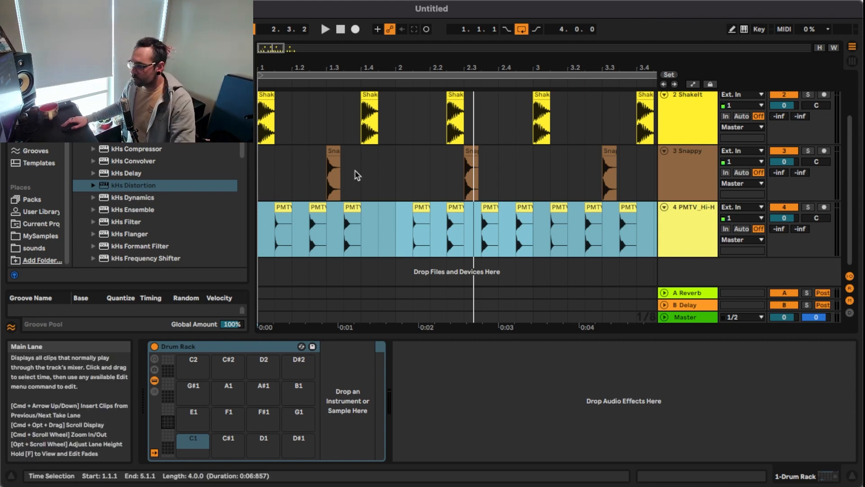
- Play the four-bar loop from the start and review the ShakeIt, Snappy and hi-hat tracks alongside the empty Drum Rack track
key(space)
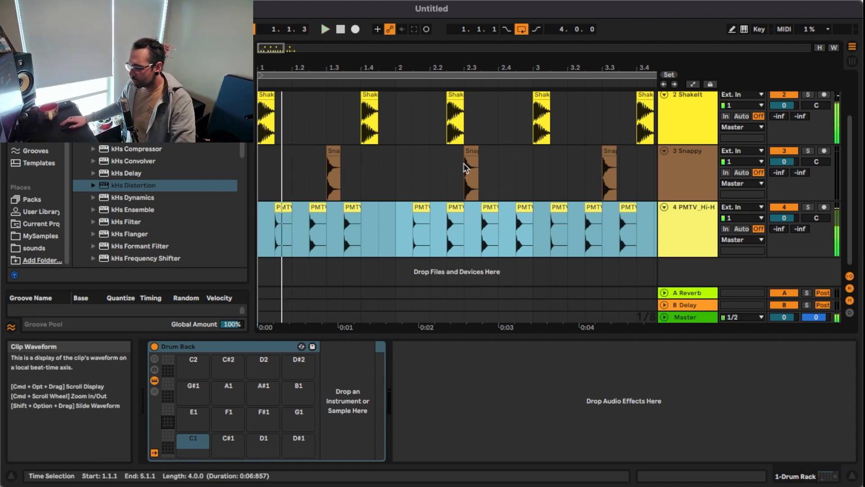
scroll(471, 166, up, 2)
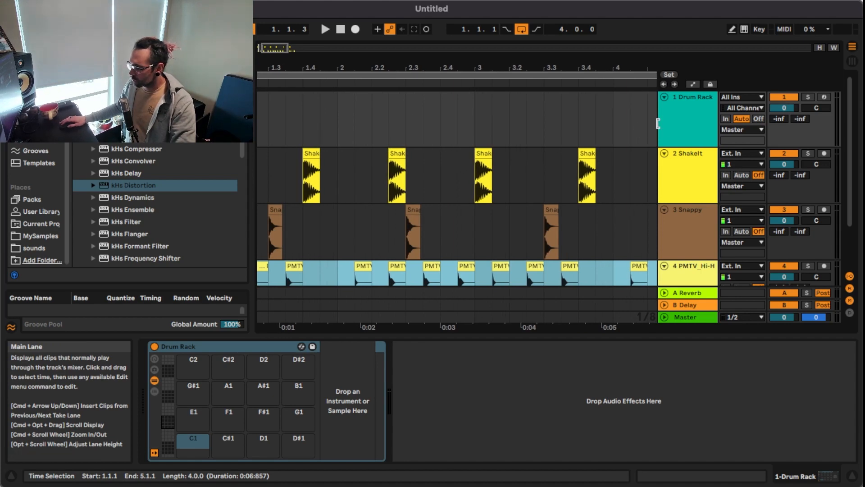
click(688, 121)
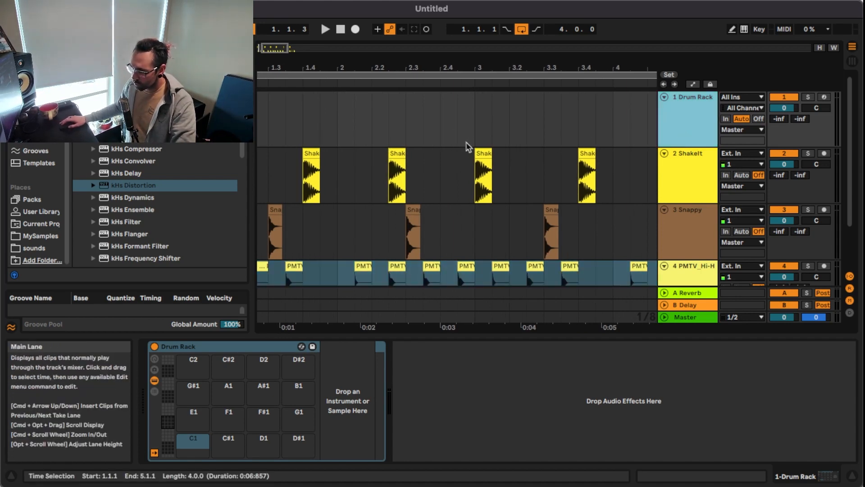
key(space)
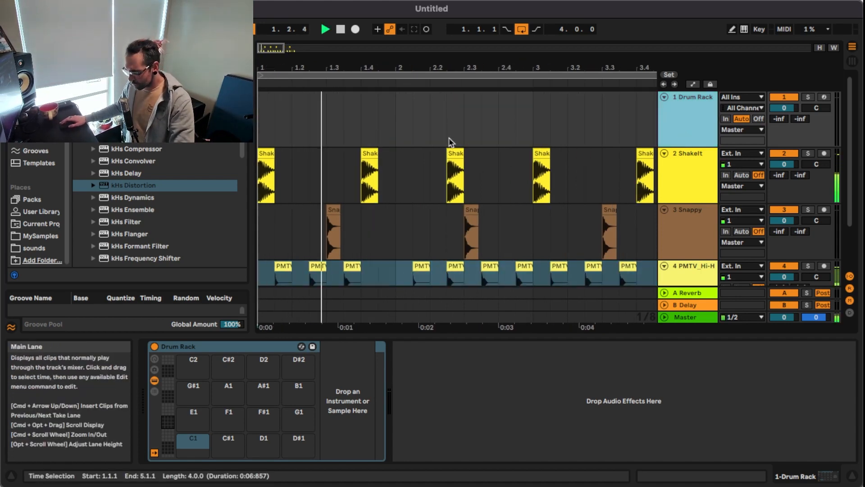
scroll(431, 130, down, 3)
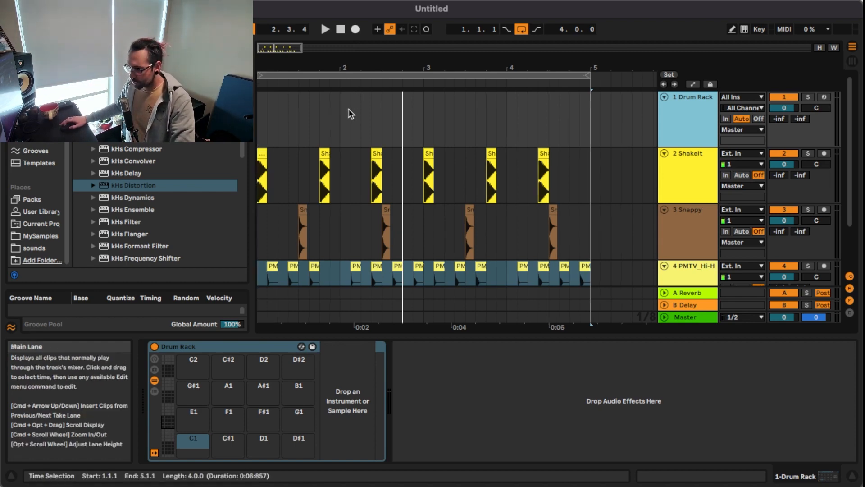
scroll(349, 112, up, 3)
scroll(342, 109, down, 2)
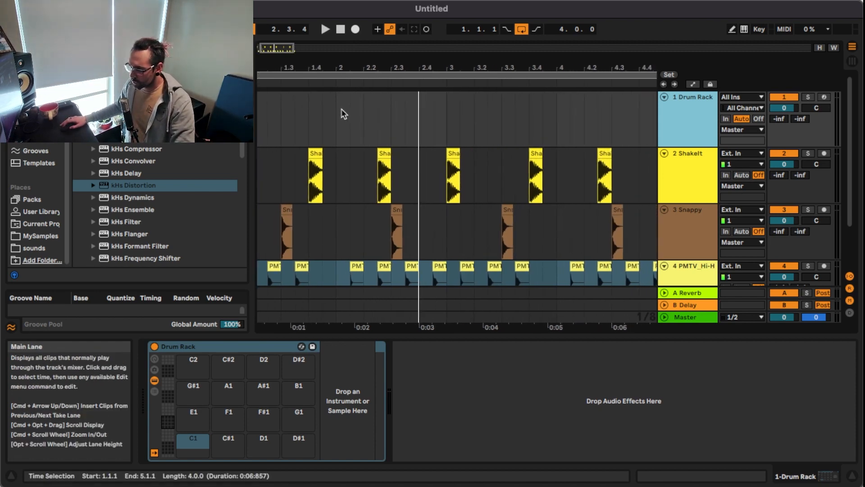
scroll(341, 109, left, 2)
scroll(343, 113, down, 1)
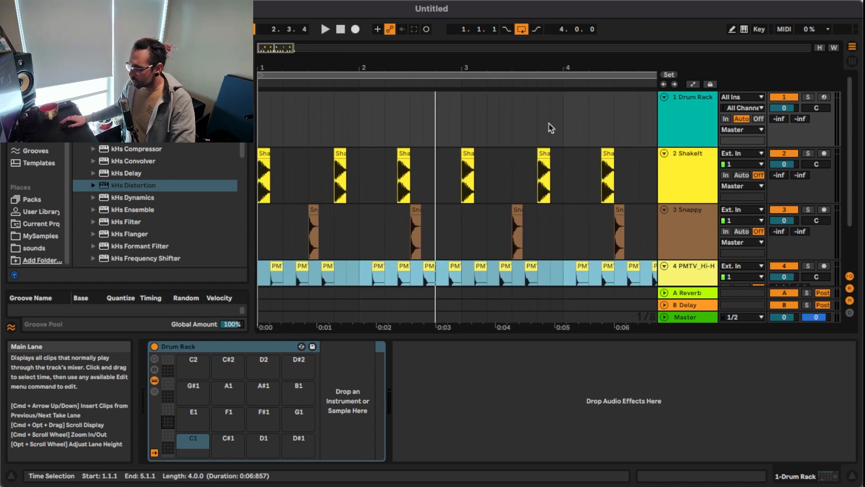
- Select the Drum Rack track and open the Mr. Bill Foley Collection Volume 1 - Breaking Things folder in MySamples
click(693, 118)
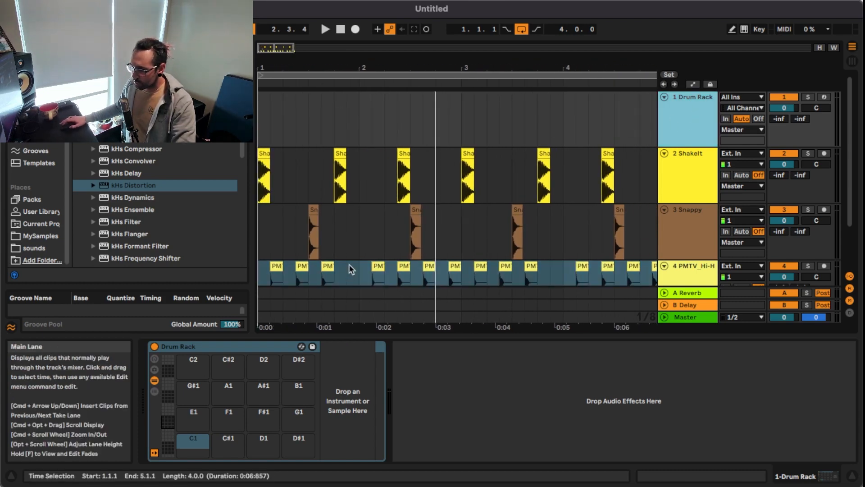
click(32, 237)
scroll(132, 161, down, 2)
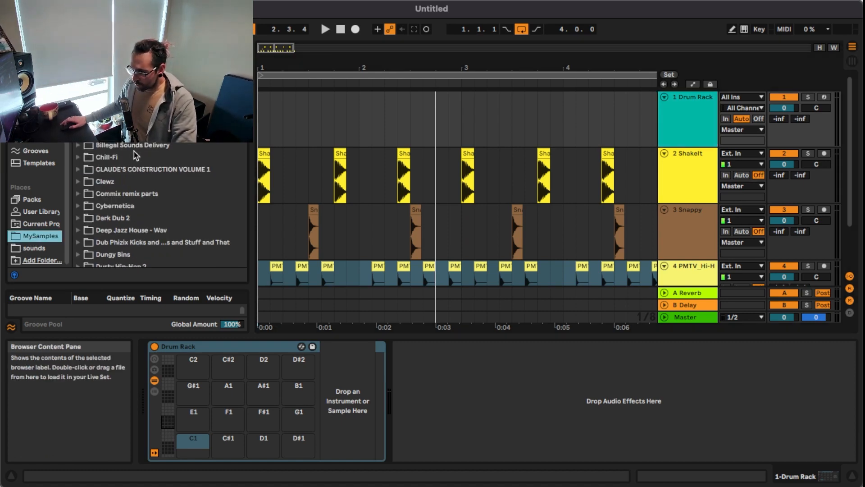
click(79, 149)
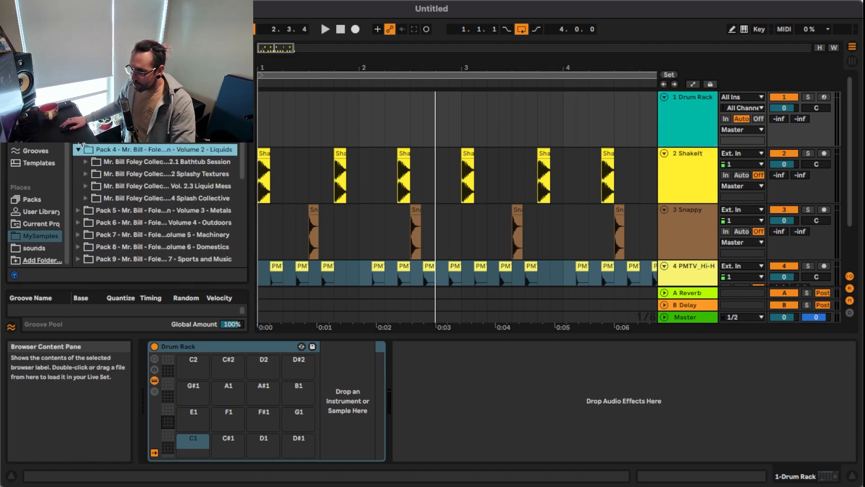
click(78, 138)
scroll(158, 153, down, 1)
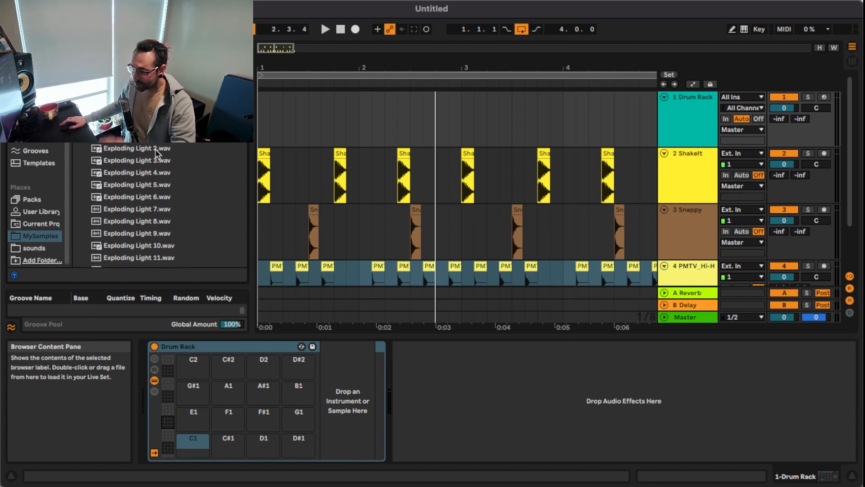
- Audition several Exploding Light samples and load Exploding Light 9.wav onto the Drum Rack's C1 pad
click(141, 174)
click(149, 209)
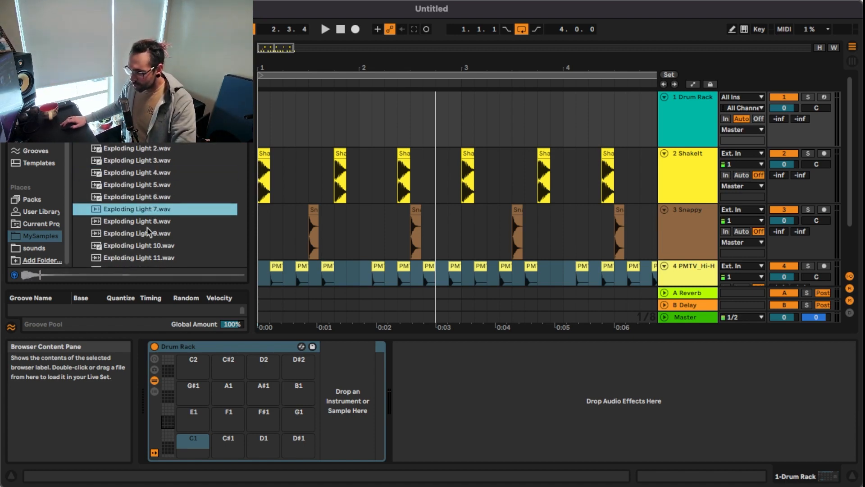
scroll(149, 213, down, 2)
click(145, 211)
scroll(145, 202, down, 2)
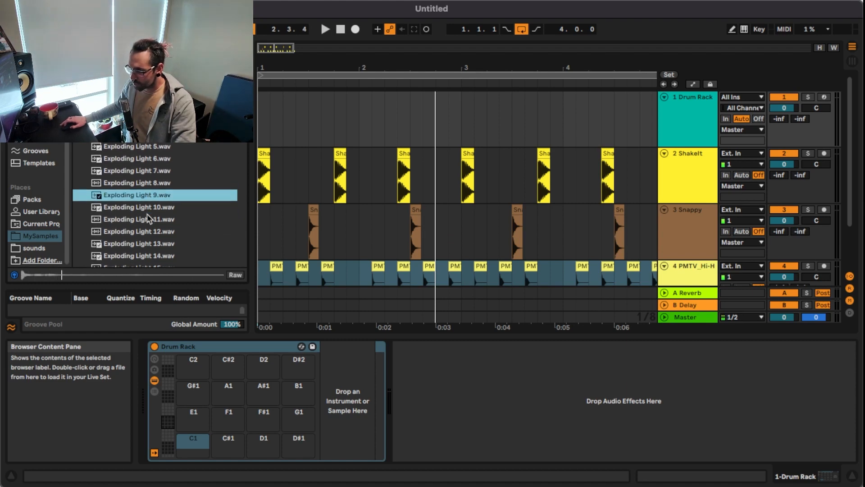
drag(146, 193, 201, 453)
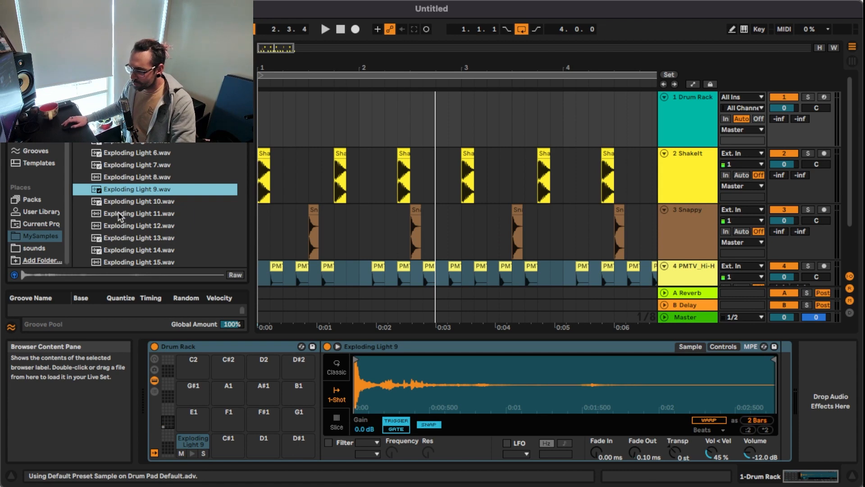
- Audition further Exploding Light samples and load Exploding Light 23.wav onto the Drum Rack's C#1 pad
click(119, 214)
click(139, 238)
scroll(143, 244, down, 2)
click(143, 246)
scroll(140, 237, down, 2)
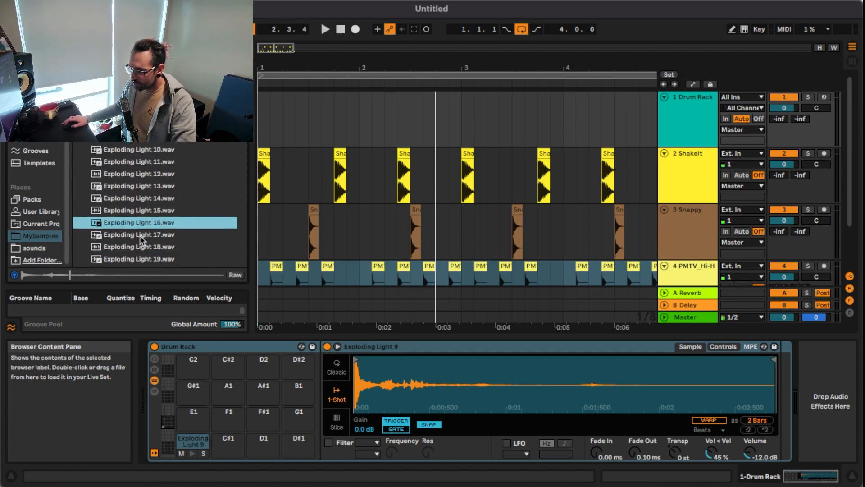
scroll(141, 237, down, 1)
click(141, 241)
scroll(142, 240, down, 3)
click(145, 237)
scroll(146, 237, down, 1)
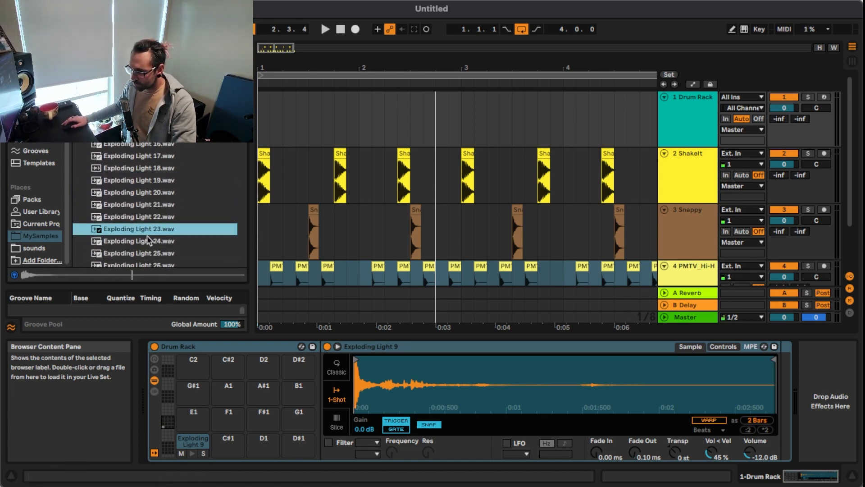
drag(148, 232, 229, 446)
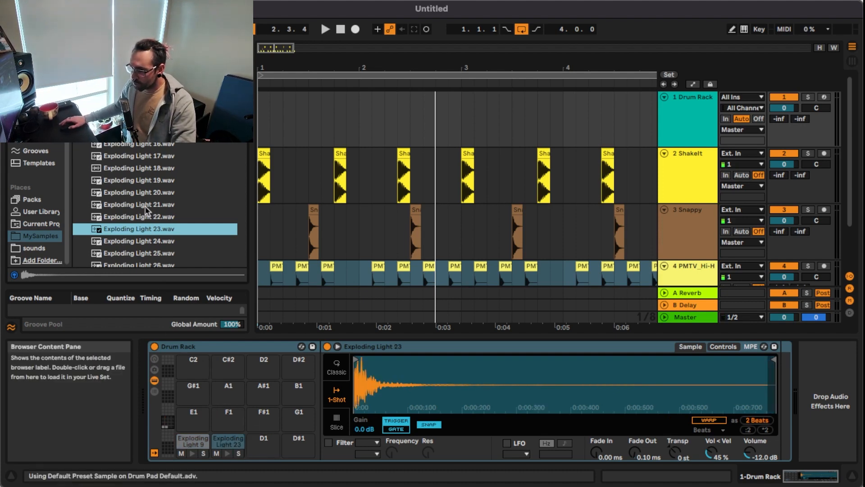
- Close the Breaking Things folder and open the Metal, Percussions folder inside Pack 5, Volume 3 - Metals
scroll(144, 194, up, 6)
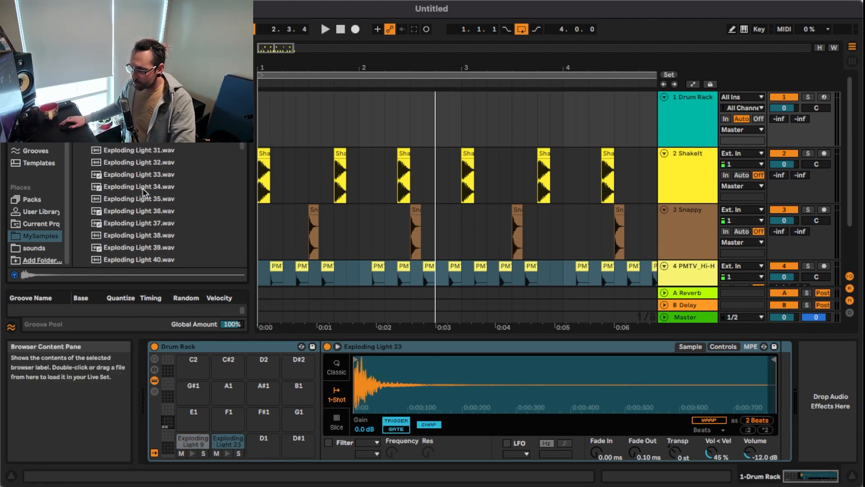
scroll(143, 193, up, 5)
scroll(149, 194, down, 2)
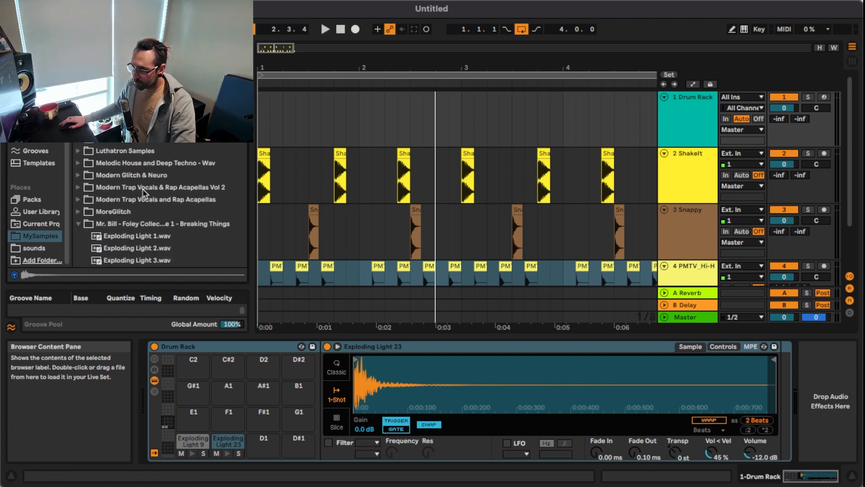
click(81, 223)
click(89, 144)
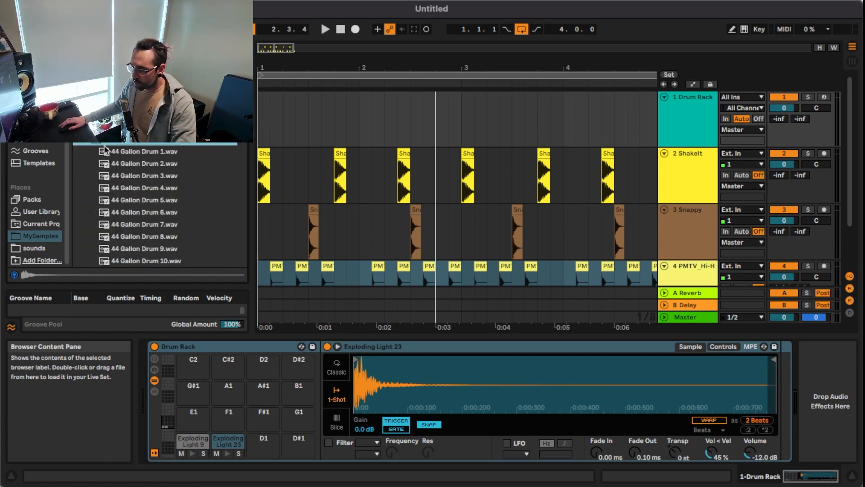
- Audition the 44 Gallon Drum samples and load 44 Gallon Drum 11.wav onto the Drum Rack's E1 pad
scroll(165, 170, down, 4)
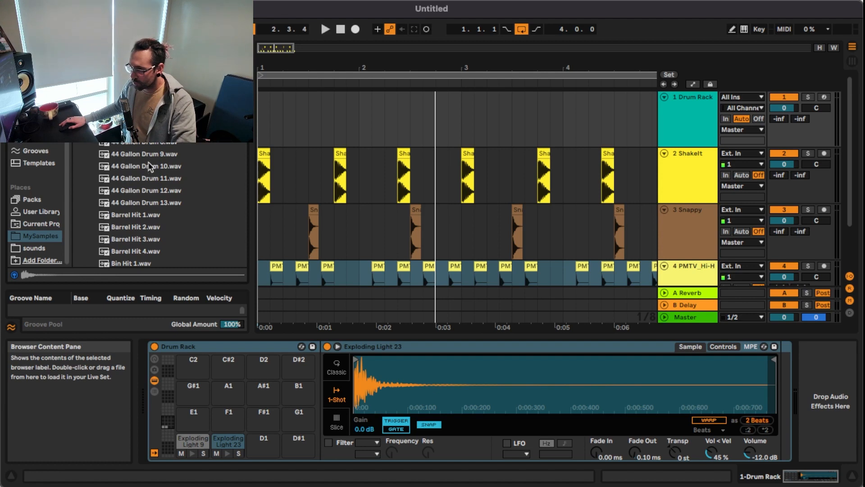
click(144, 152)
click(144, 179)
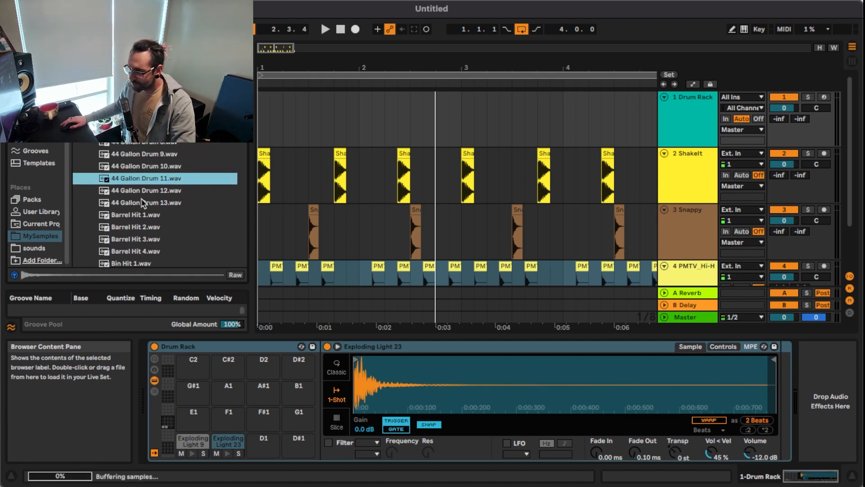
drag(142, 179, 202, 428)
- Audition some of the Barrel Hit and Bin Hit samples in the Metal, Percussions folder
scroll(149, 198, down, 2)
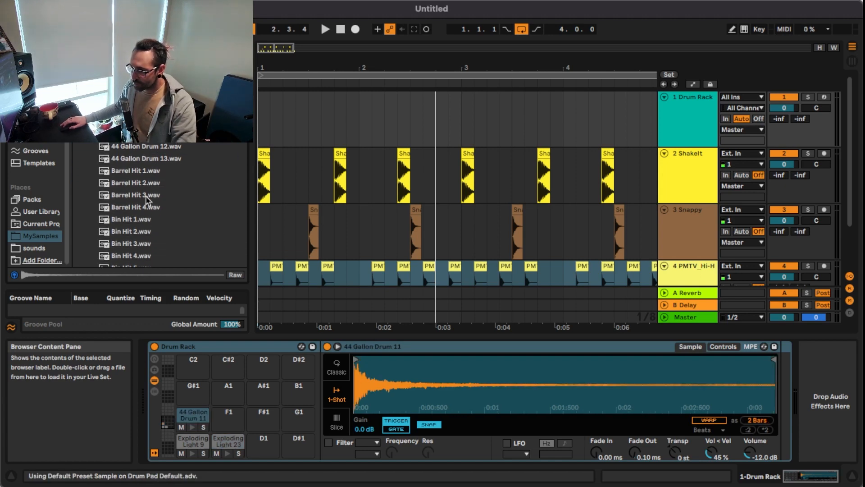
click(147, 195)
scroll(146, 205, down, 3)
click(144, 214)
scroll(144, 214, down, 2)
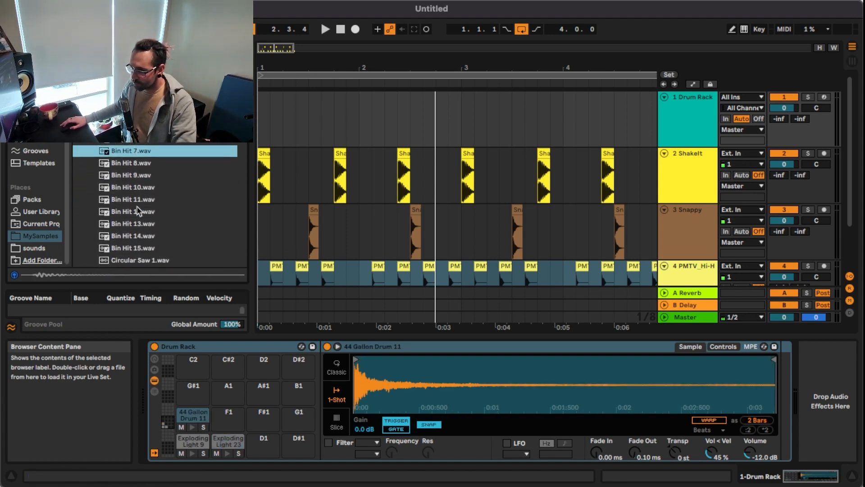
click(138, 206)
- Close the Metals pack folders and open Pack 6, Volume 4 - Outdoors
scroll(139, 210, up, 10)
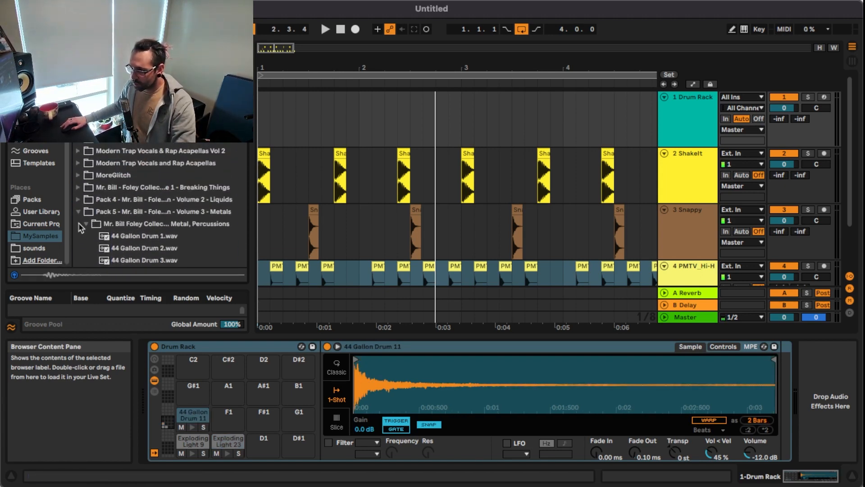
click(86, 225)
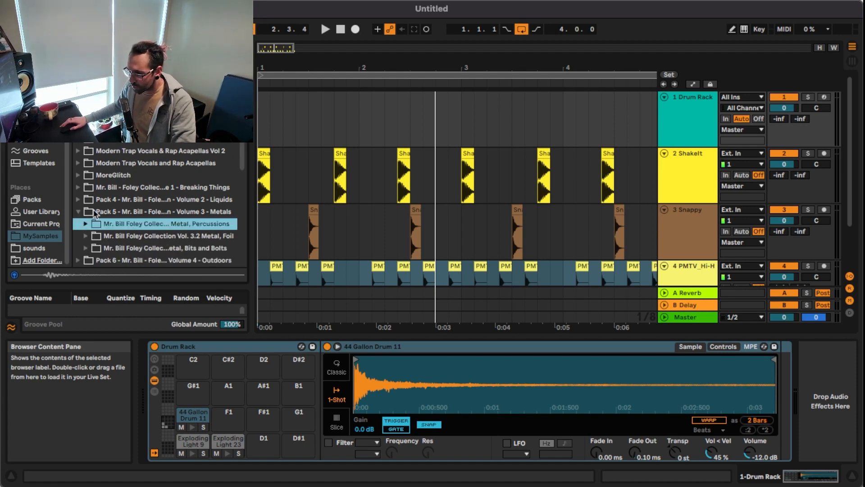
scroll(115, 224, down, 3)
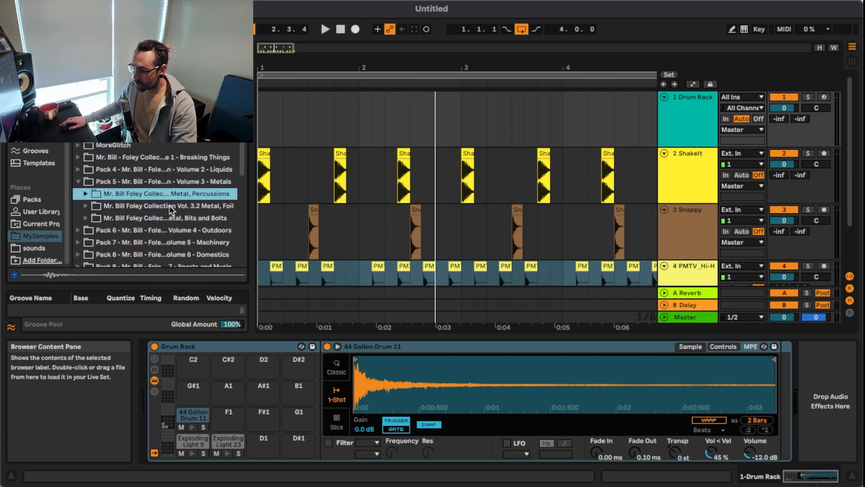
click(78, 226)
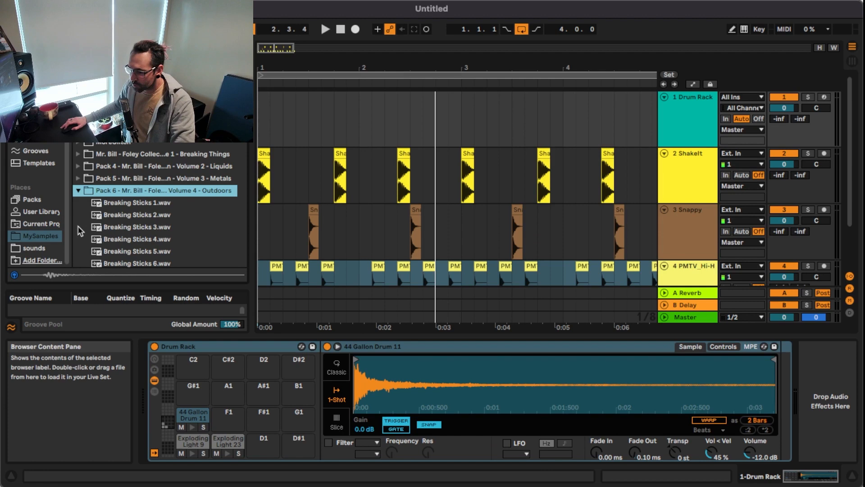
- Audition the Breaking Sticks samples, loading Breaking Sticks 10.wav onto pad F1 and Breaking Sticks 12.wav onto pad D1
click(140, 215)
scroll(142, 212, down, 5)
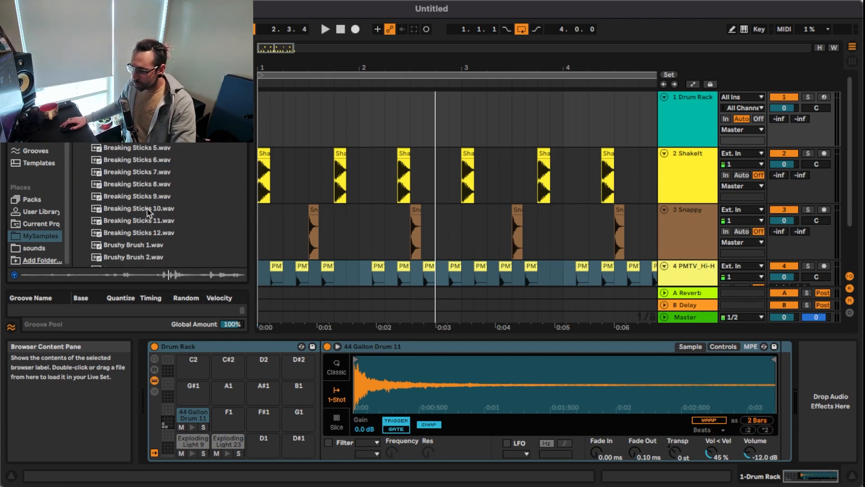
click(148, 185)
click(145, 206)
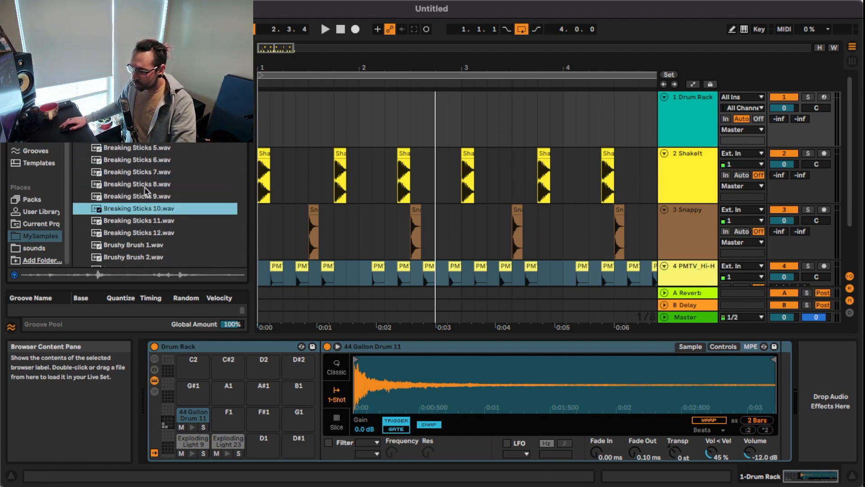
drag(143, 212, 232, 426)
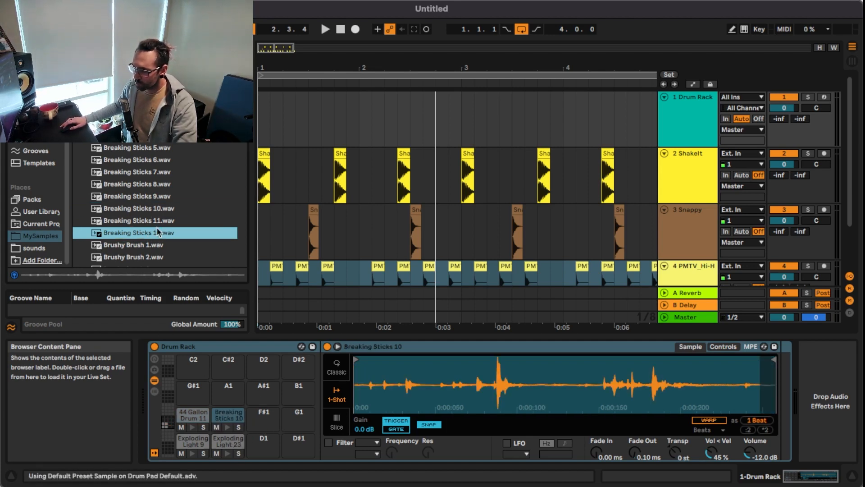
click(155, 233)
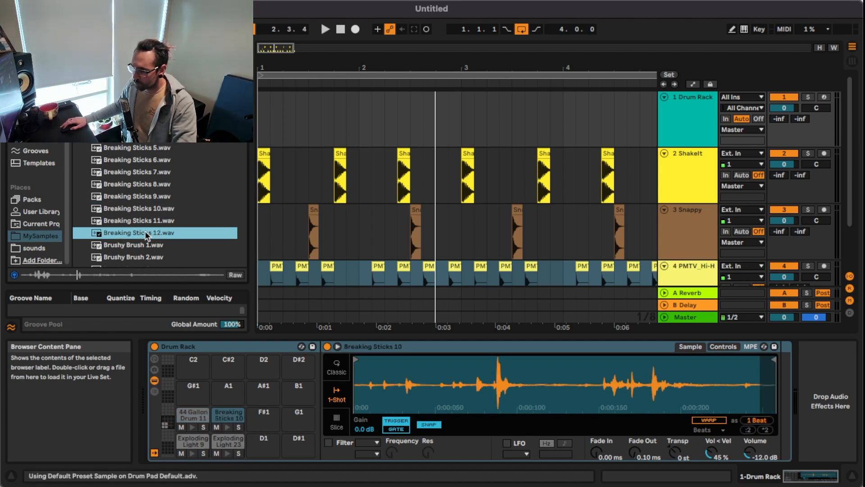
drag(147, 234, 267, 444)
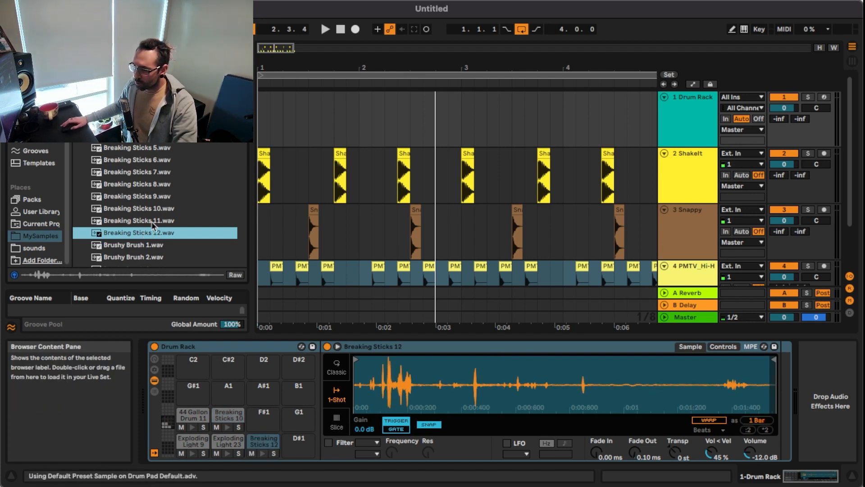
- Audition the Brushy Brush samples and load Brushy Brush 5.wav onto the Drum Rack's D#1 pad
scroll(147, 207, down, 5)
click(137, 204)
click(139, 215)
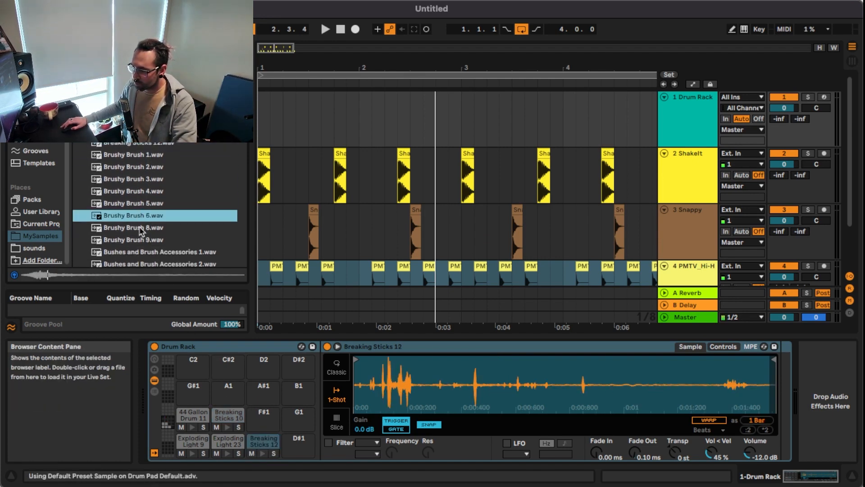
click(141, 230)
click(143, 241)
click(140, 216)
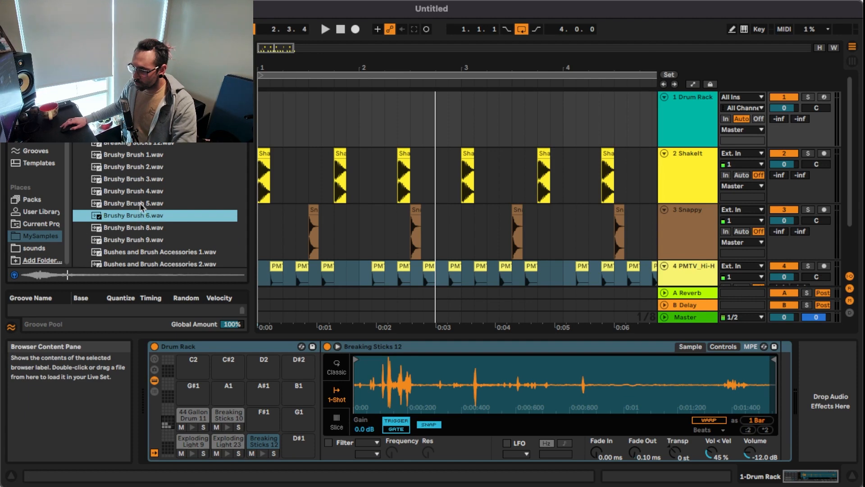
click(131, 205)
drag(126, 207, 299, 449)
- Audition several Bushes and Brush Accessories samples, up to number 14
scroll(145, 181, down, 5)
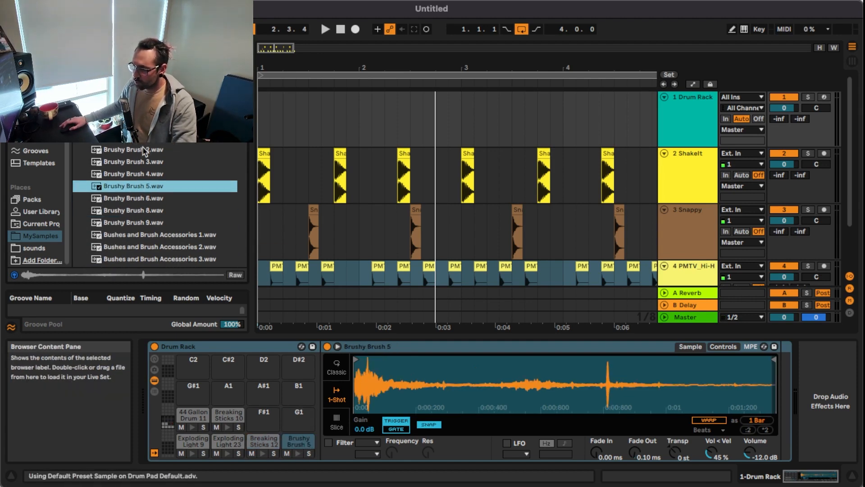
click(146, 153)
click(154, 177)
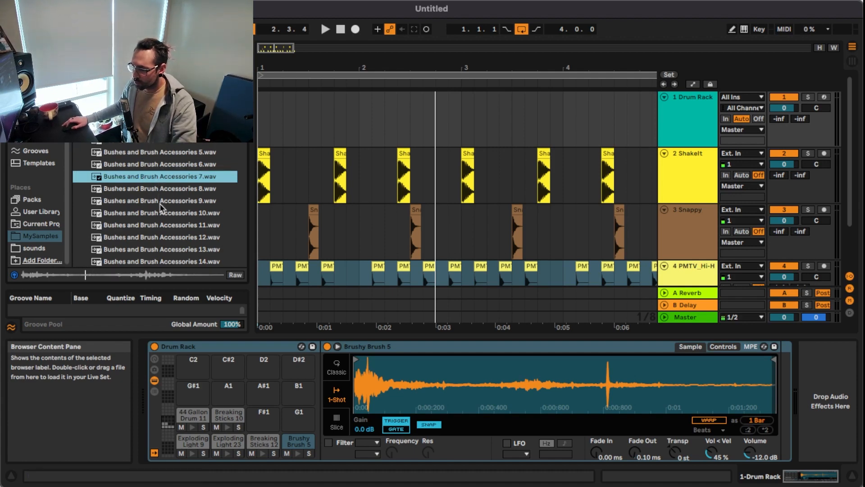
click(161, 200)
scroll(161, 212, down, 1)
scroll(161, 215, down, 1)
click(163, 220)
click(164, 232)
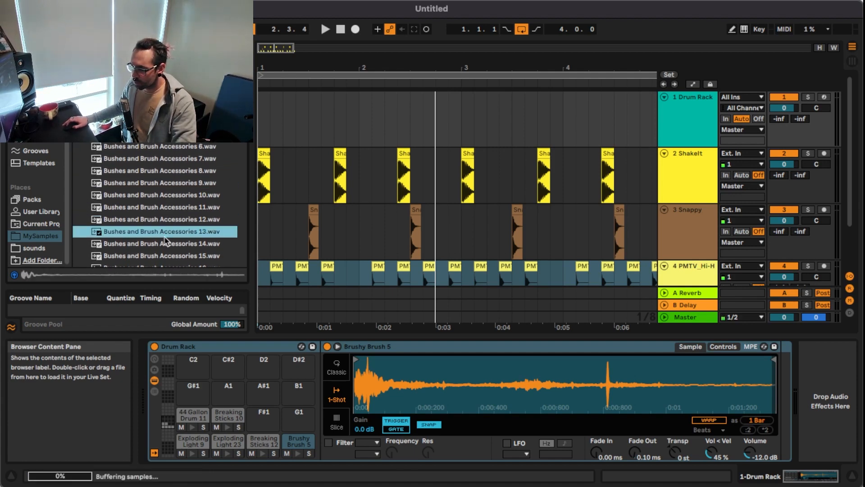
scroll(163, 219, down, 1)
click(152, 238)
scroll(150, 205, down, 10)
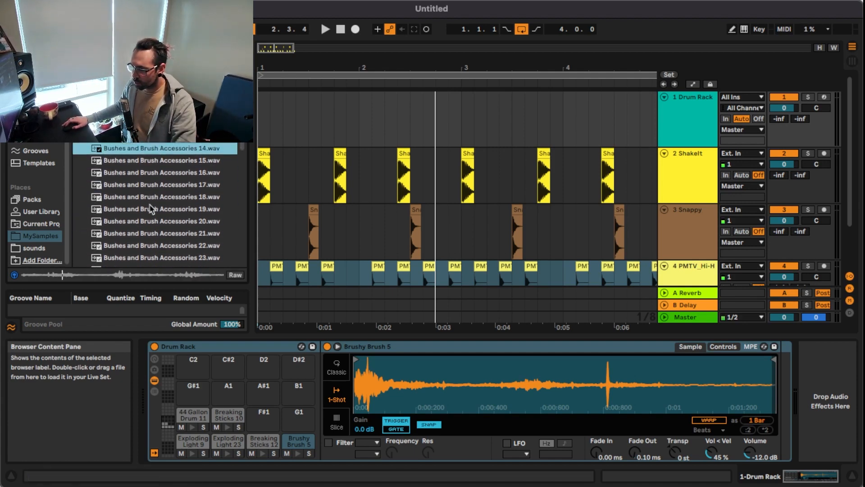
- Audition the remaining Bushes and Brush Accessories, Click and Creaky Stick samples, loading Click 3.wav onto pad F#1
click(150, 202)
key(Down)
key(Down)
key(Down)
key(Down)
key(Down)
key(Down)
key(Down)
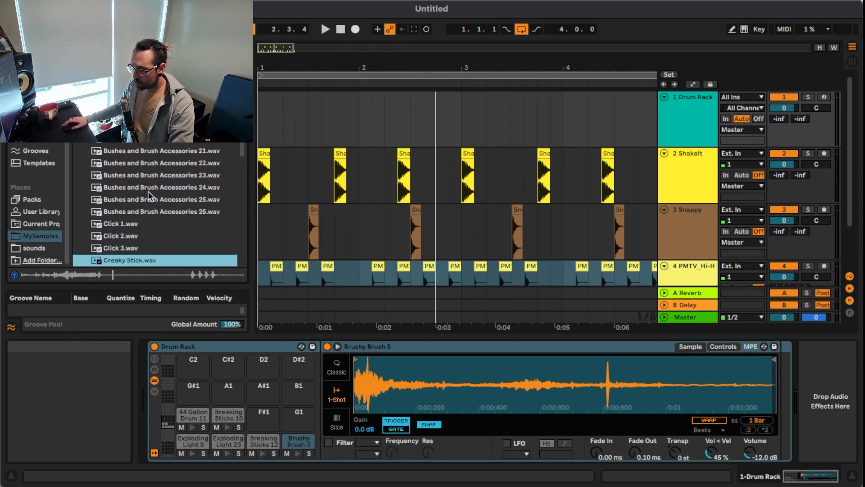
scroll(144, 198, down, 1)
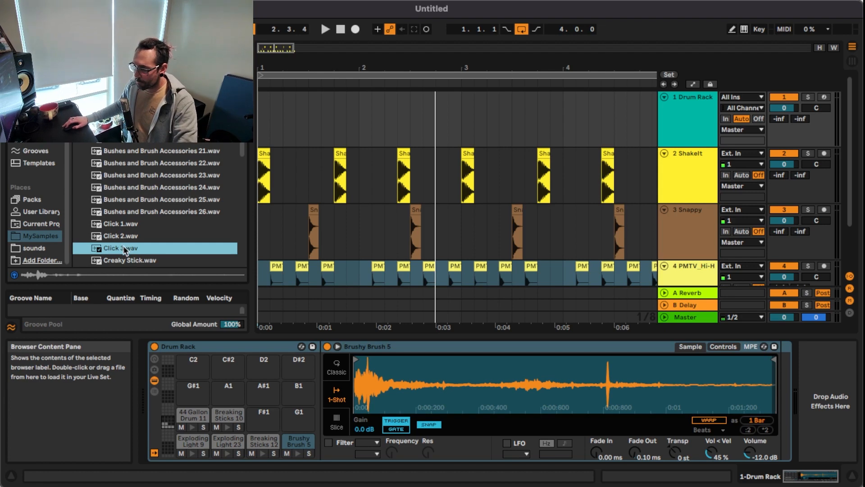
drag(126, 251, 264, 418)
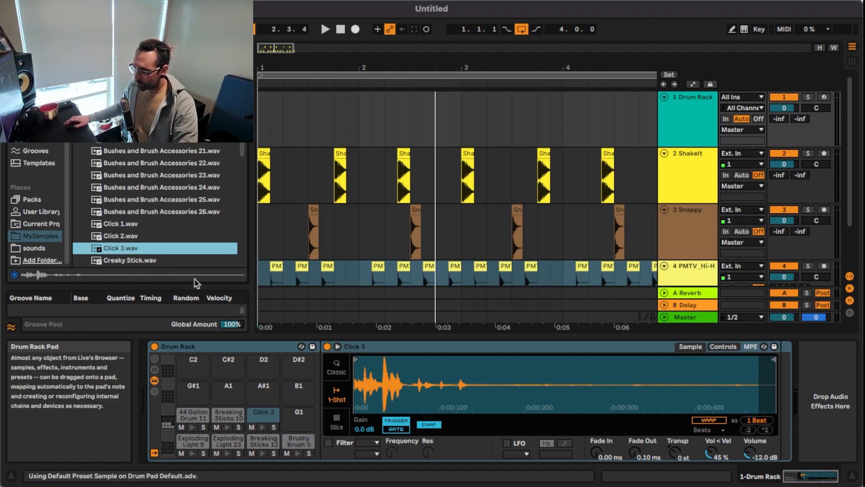
- Audition the samples from Bushes and Brush Accessories 25.wav down through Crunchy Sequence 7.wav
click(134, 200)
key(Down)
key(Down)
key(Down)
key(Down)
key(Down)
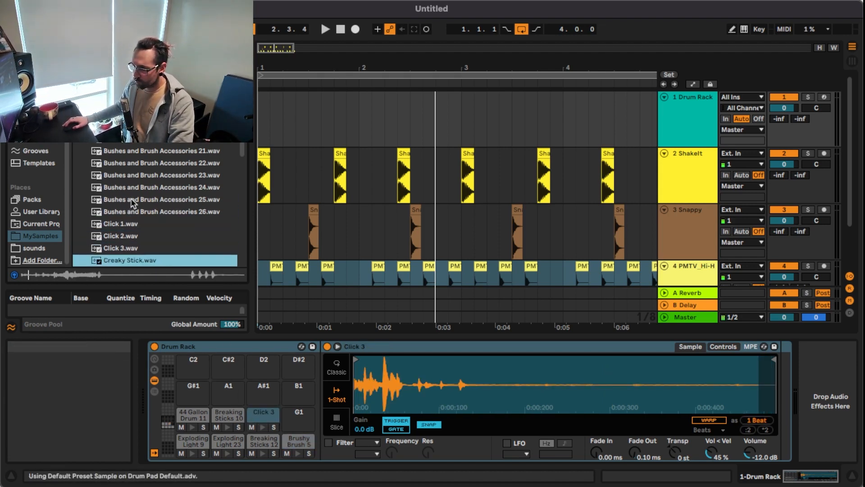
key(Down)
key(Down)
key(Down)
key(Down)
key(Down)
key(Down)
key(Down)
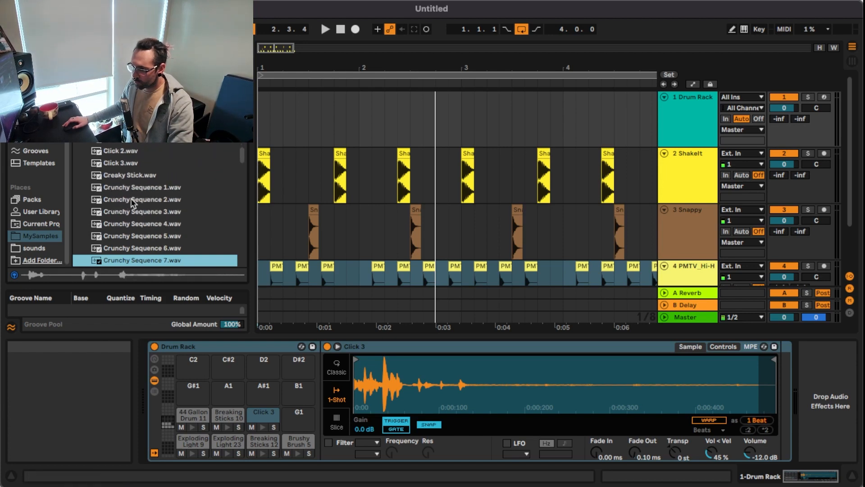
- Audition the Folding Chair samples and load Folding Chair 8.wav onto pad G1
key(Down)
key(Down)
key(Down)
key(Down)
key(Down)
key(Down)
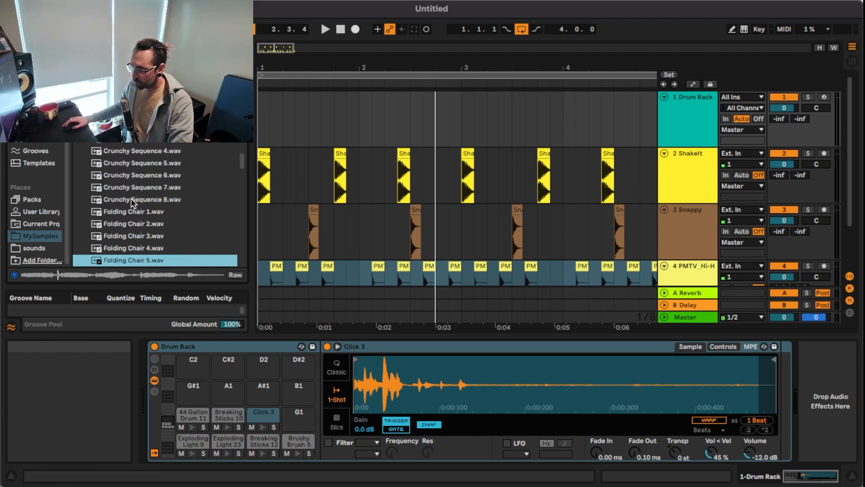
key(Down)
key(Down)
key(Down)
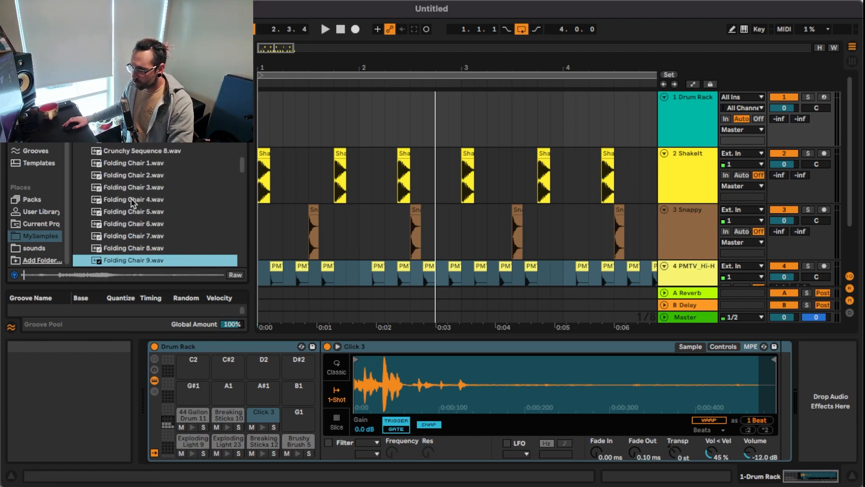
scroll(133, 203, down, 1)
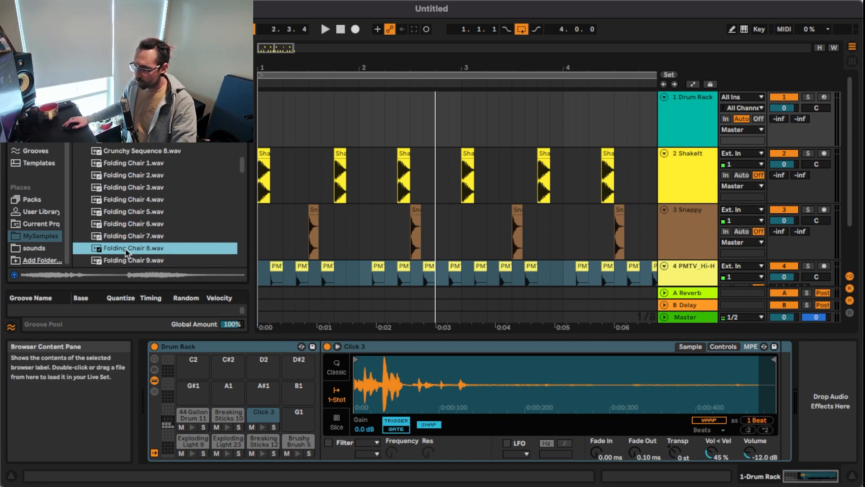
drag(126, 252, 261, 387)
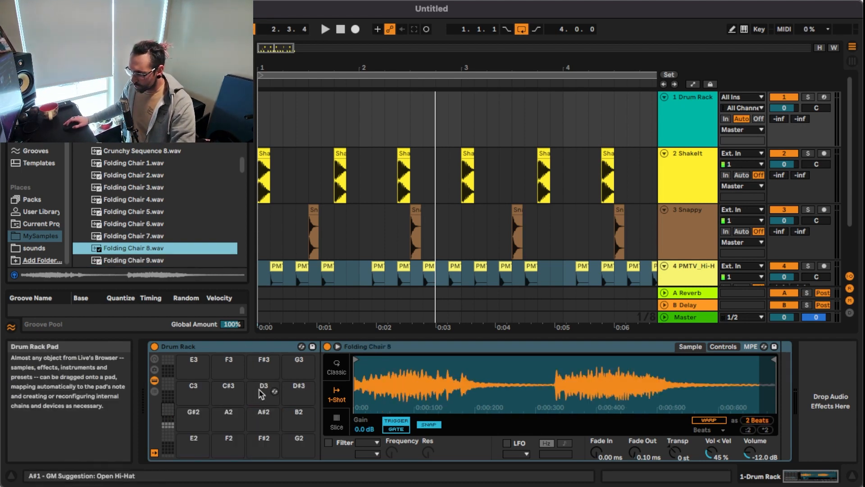
scroll(261, 394, down, 10)
click(261, 394)
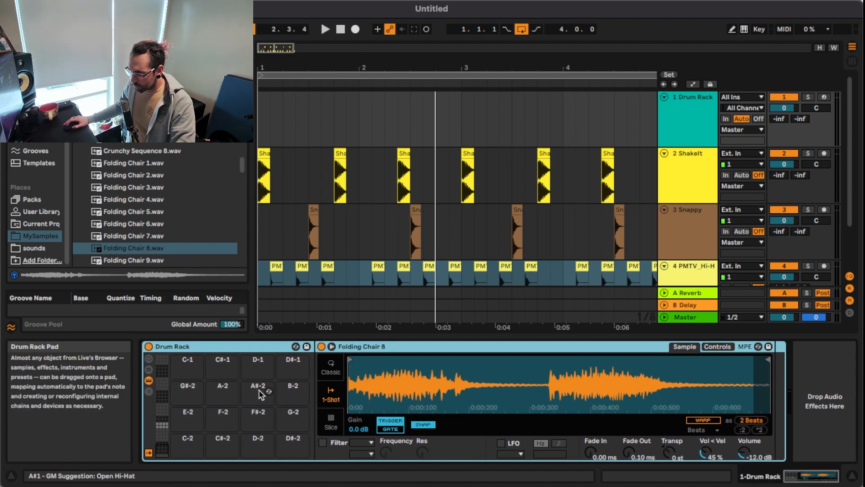
scroll(261, 393, up, 1)
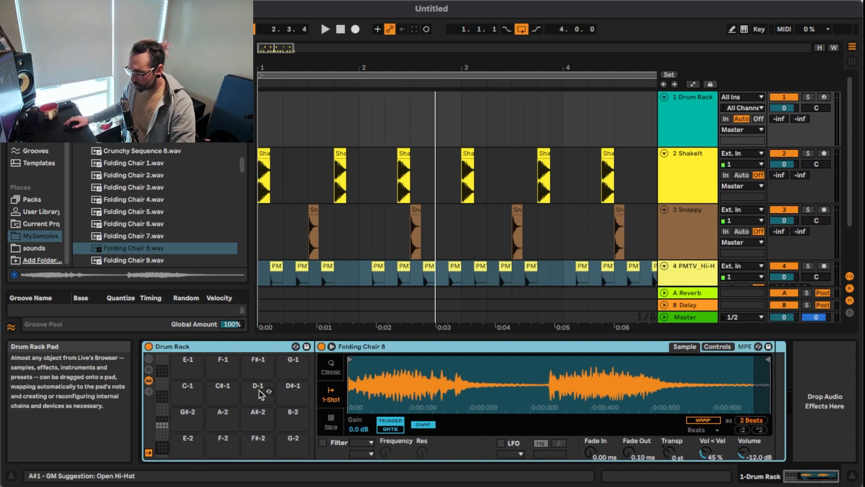
scroll(261, 393, up, 8)
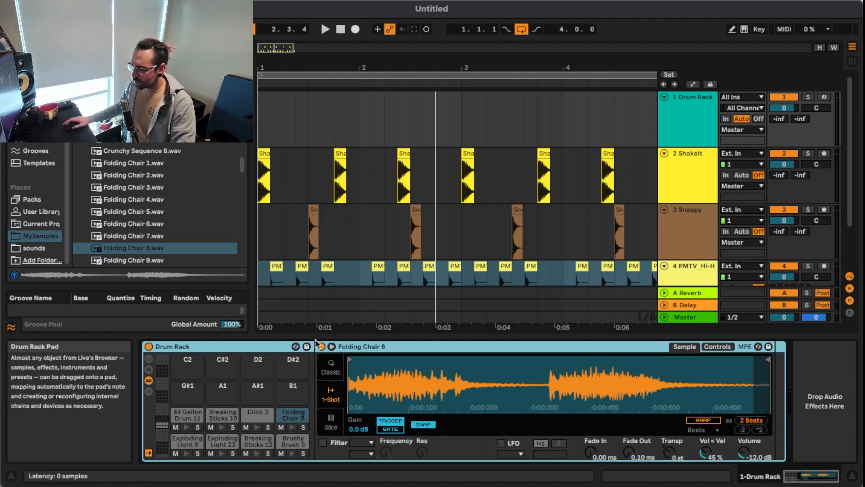
- Create an eighth-note-long MIDI clip at 1.1.1 on the Drum Rack track and turn its looping off
click(695, 125)
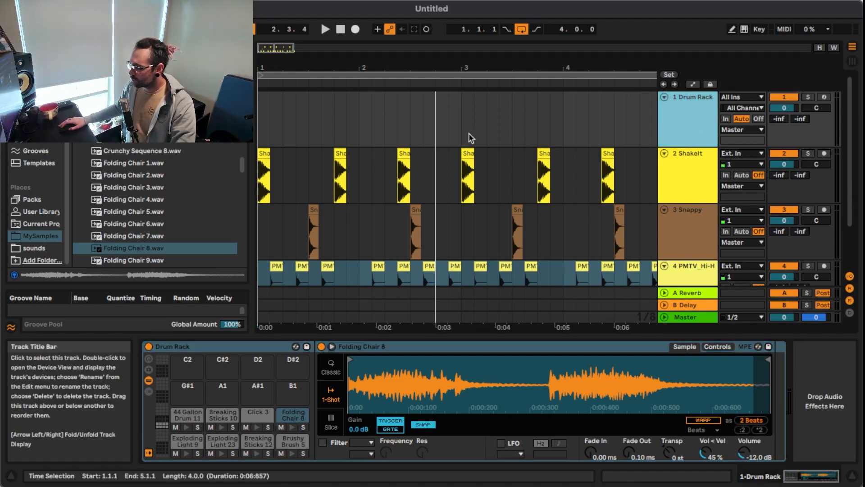
scroll(291, 126, up, 3)
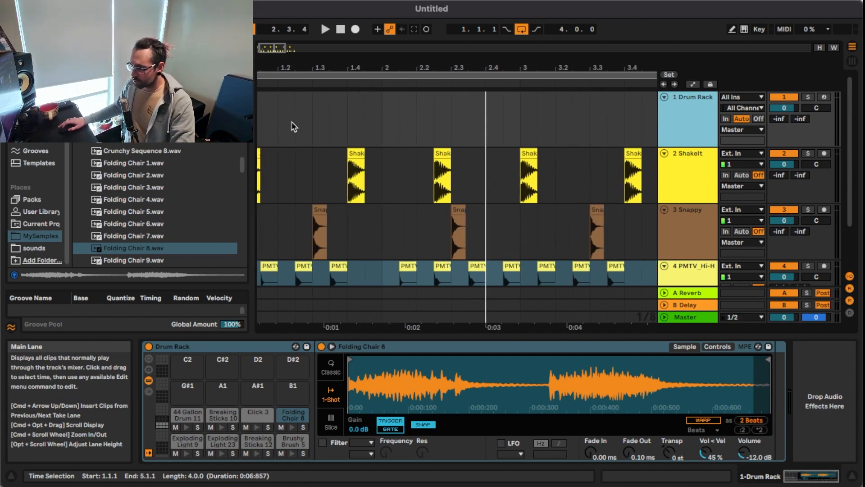
drag(292, 125, 297, 119)
key(z)
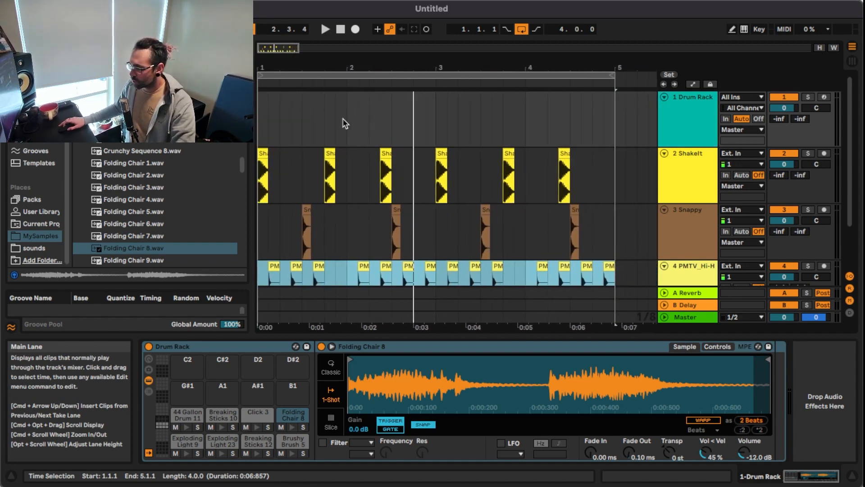
double_click(263, 111)
click(234, 215)
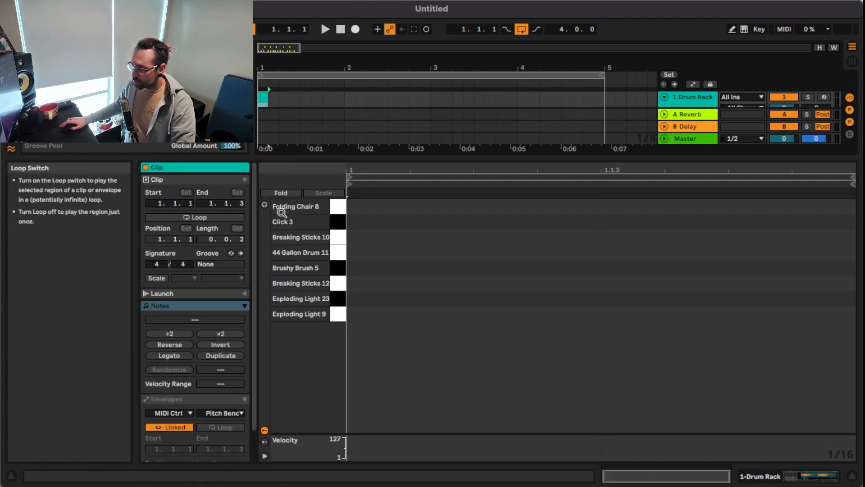
- Set the note grid to a fixed 1/16 and add a Brushy Brush 5 note at 1.1.1
right_click(449, 285)
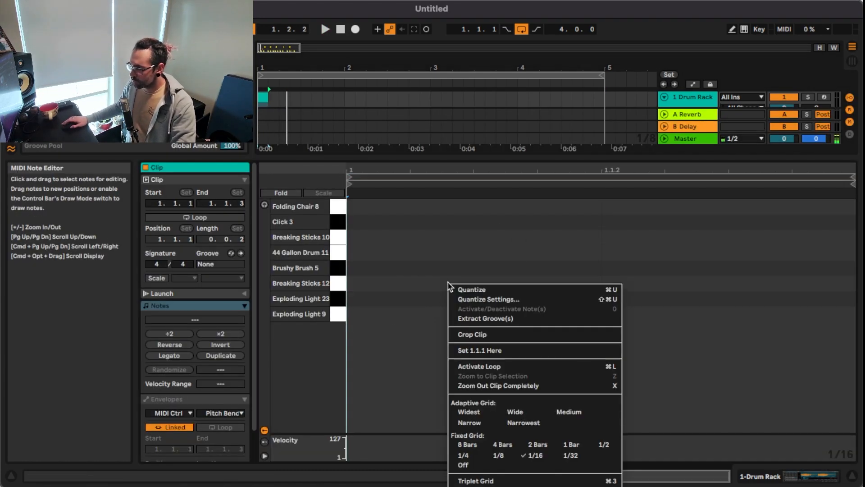
click(530, 456)
double_click(483, 268)
drag(441, 157, 432, 279)
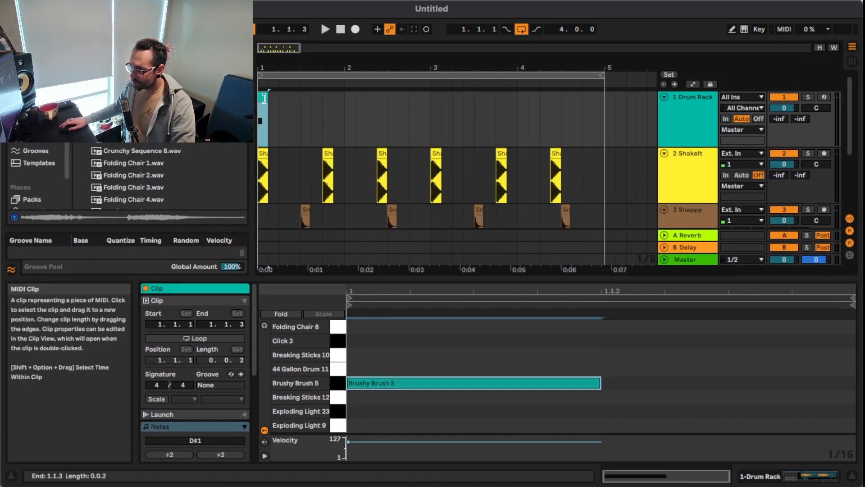
- Extend the Drum Rack clip to 5.1.1 and play back its opening Brushy Brush 5 note
drag(264, 98, 605, 105)
scroll(383, 385, up, 4)
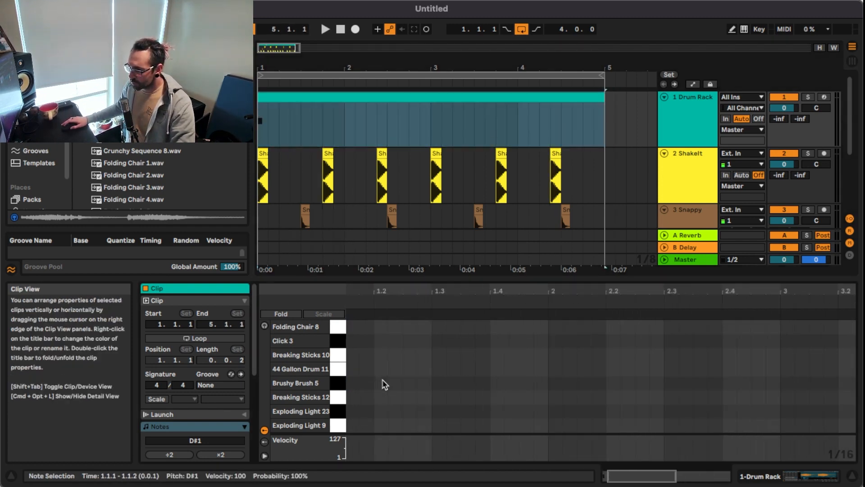
scroll(383, 384, left, 2)
key(space)
key(space)
key(space)
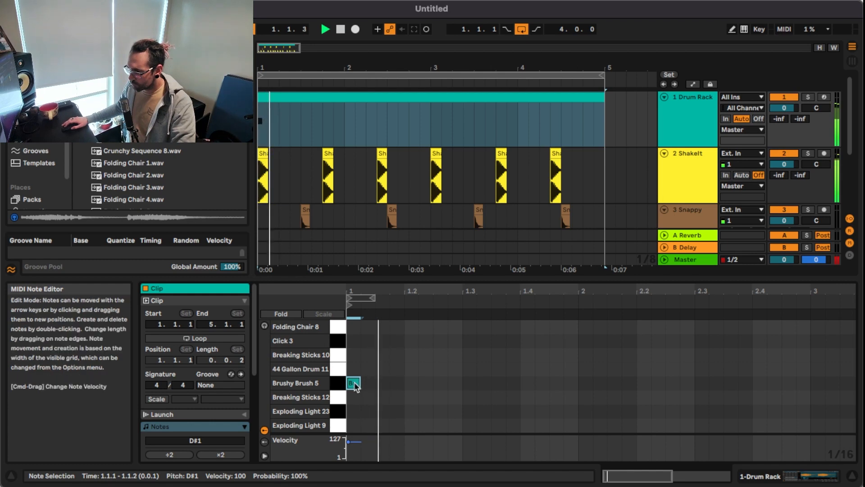
key(space)
- Add a Breaking Sticks 10 note at 1.1.3 and a Breaking Sticks 12 note at 1.2.1, checking them with playback
double_click(372, 369)
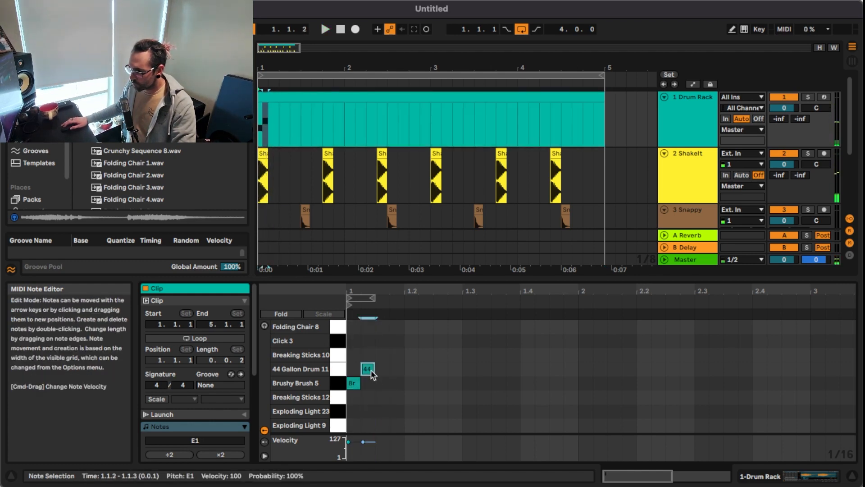
drag(367, 371, 386, 365)
key(space)
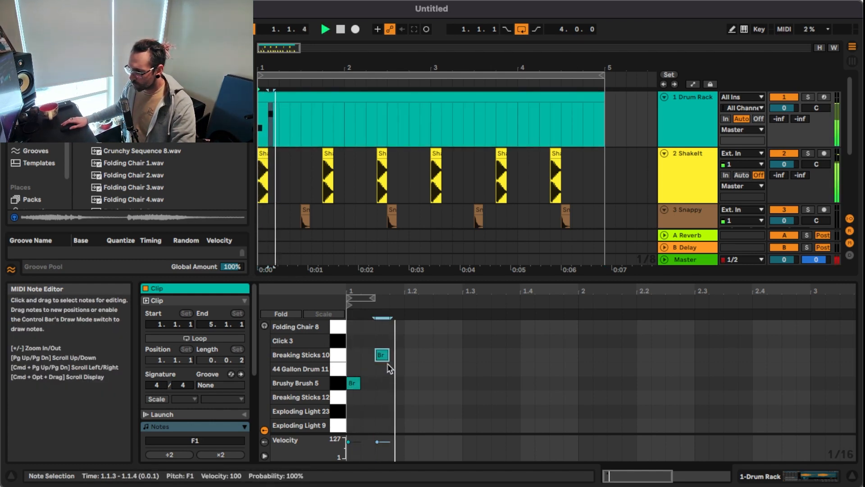
double_click(409, 397)
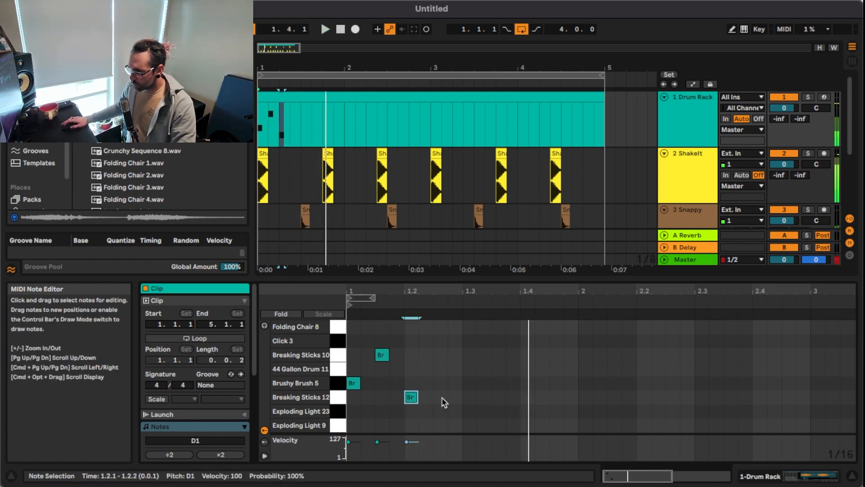
key(space)
- Add an Exploding Light 23 note at 1.2.4 and an Exploding Light 9 note at 1.3.3 while playing back the pattern
double_click(454, 411)
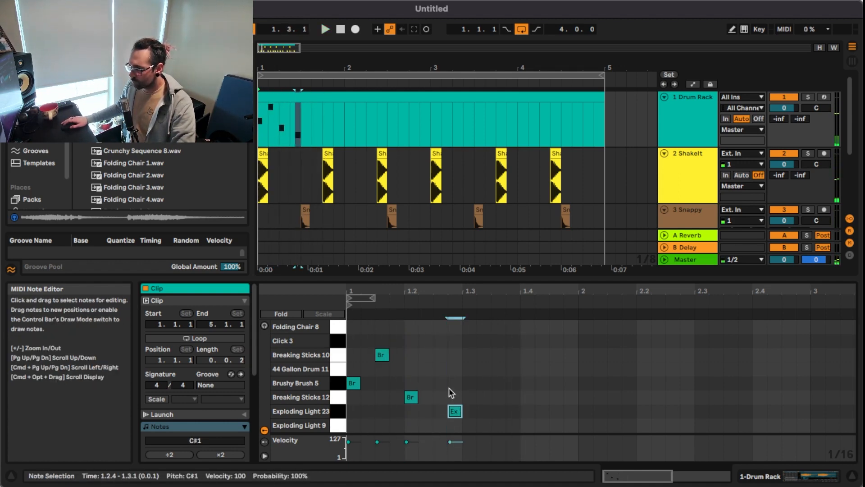
key(space)
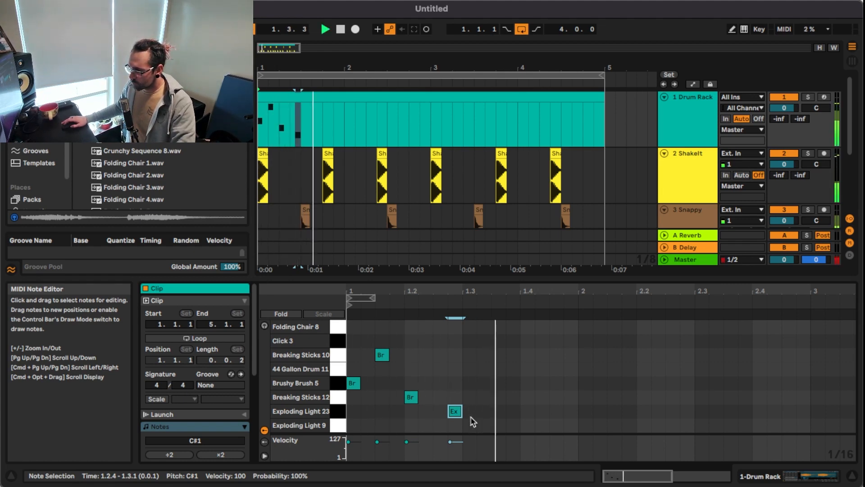
double_click(499, 425)
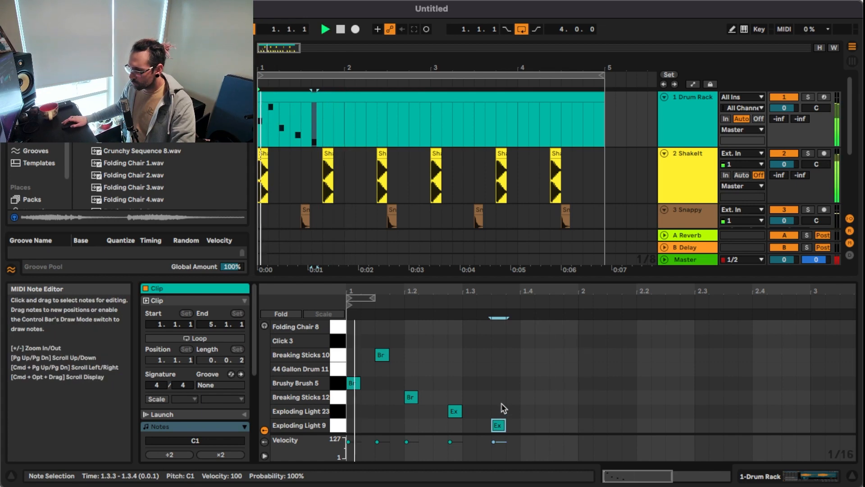
- Add a 44 Gallon Drum 11 note at 1.4.2 and a Breaking Sticks 12 note at 1.4.3
double_click(528, 370)
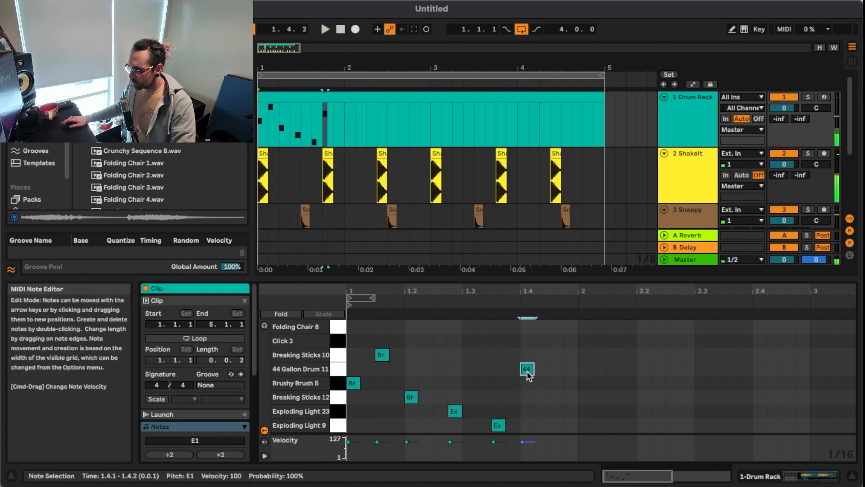
drag(532, 370, 545, 373)
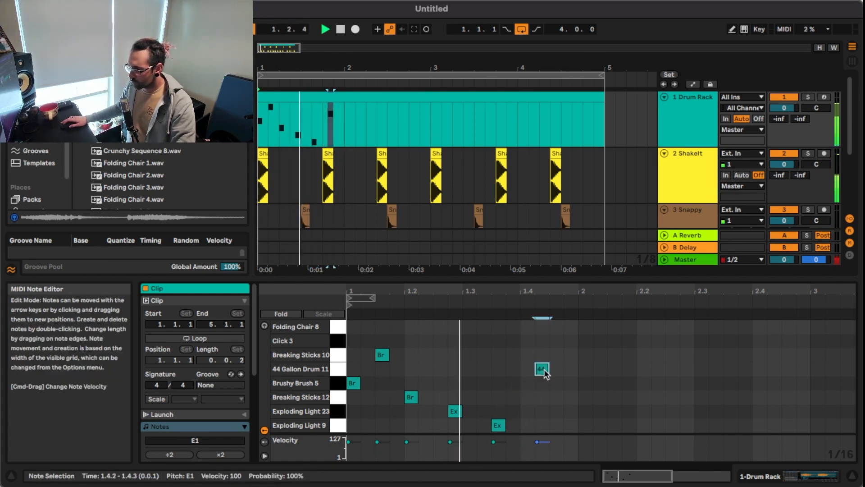
double_click(557, 397)
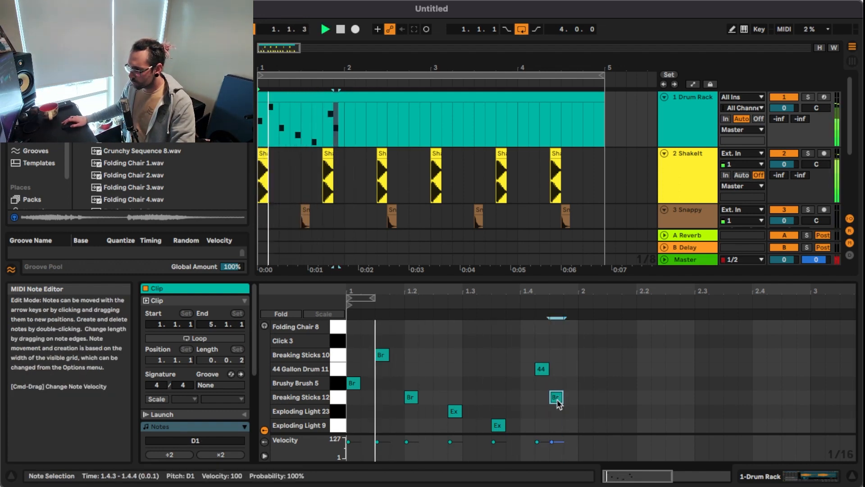
- Add a Click 3 note at 2.1.2 after playing back the first bar of the pattern
scroll(564, 407, right, 2)
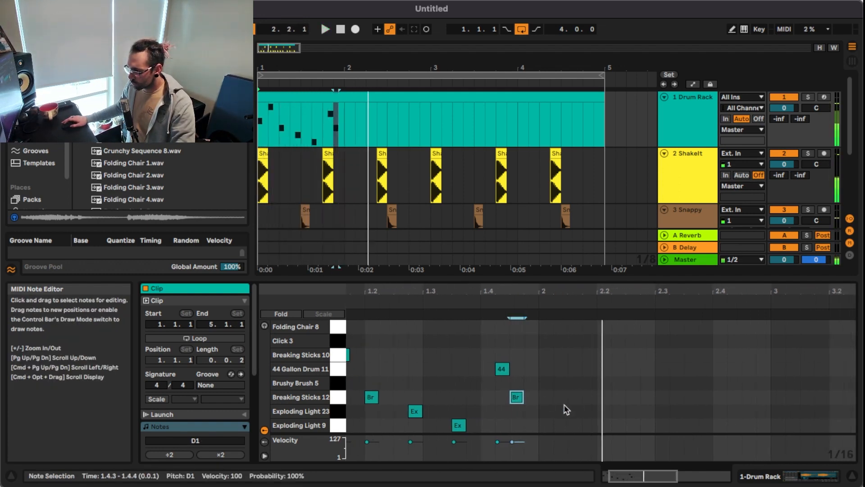
scroll(478, 387, left, 2)
key(space)
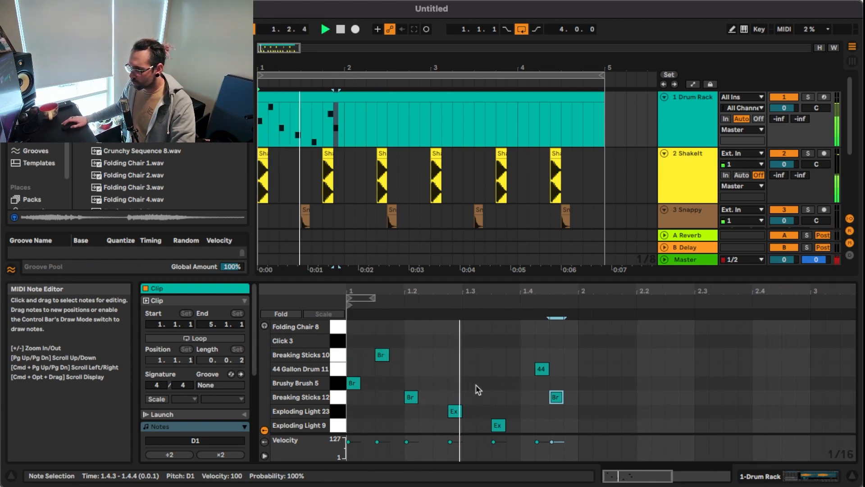
scroll(559, 392, right, 3)
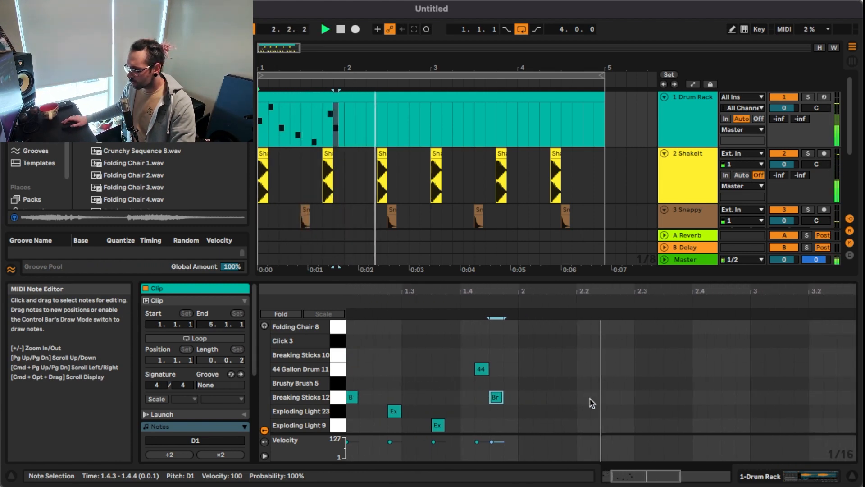
double_click(531, 369)
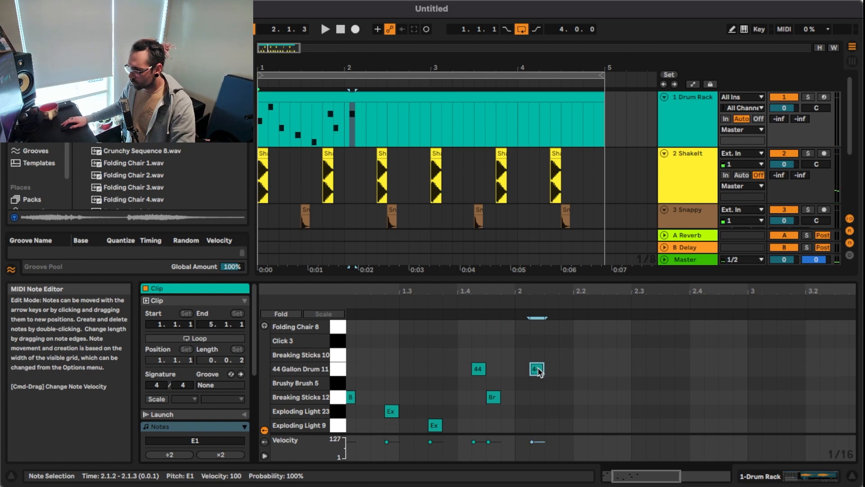
mouse_move(539, 356)
mouse_down()
mouse_move(539, 329)
mouse_move(530, 342)
mouse_up()
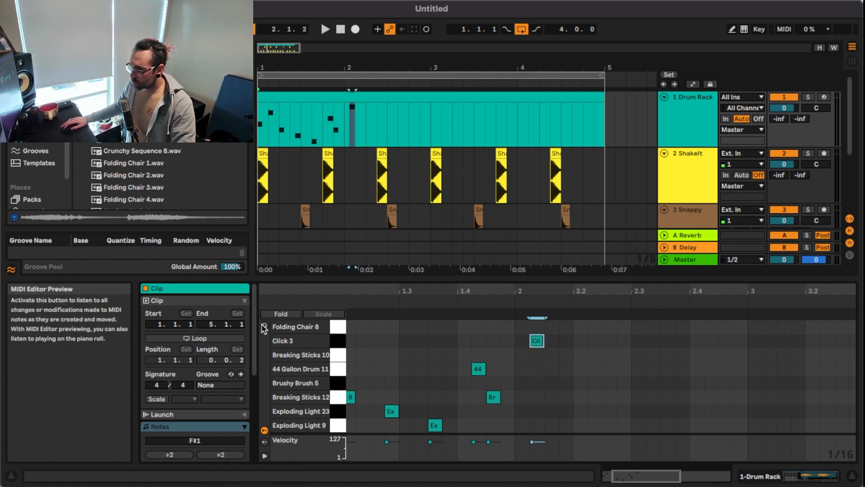
- Turn on note previewing in the MIDI editor and play back the pattern with the Click 3 note
click(264, 325)
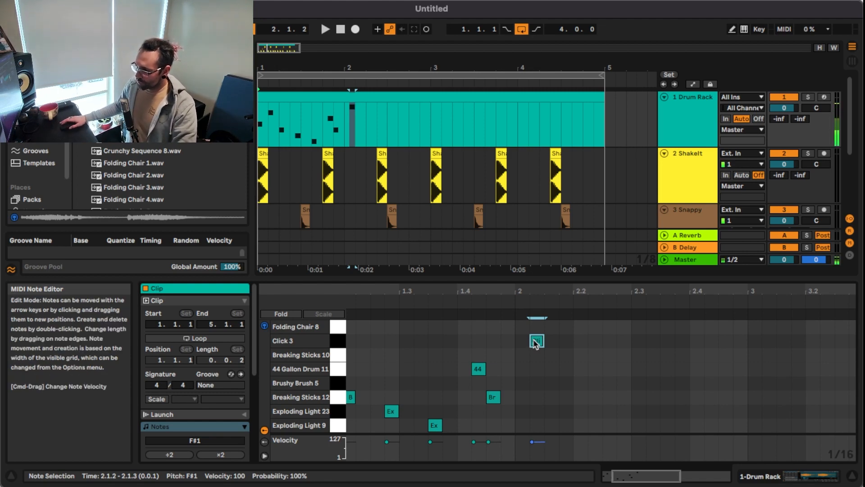
key(space)
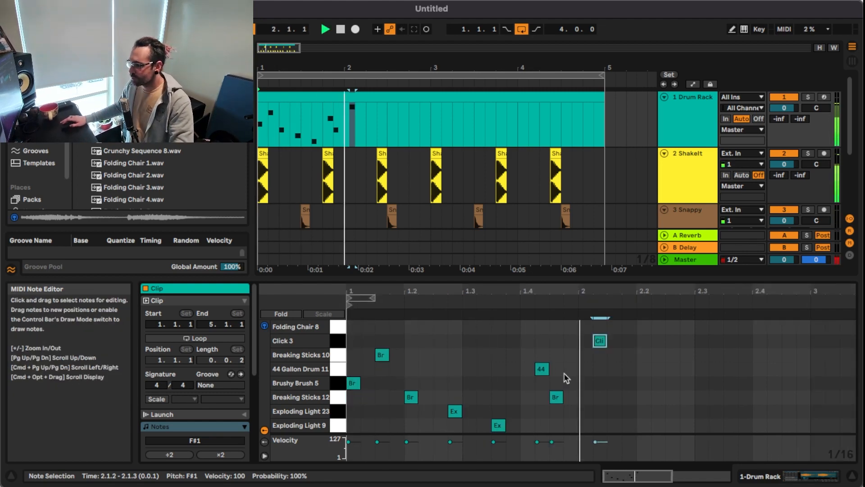
key(space)
key(space)
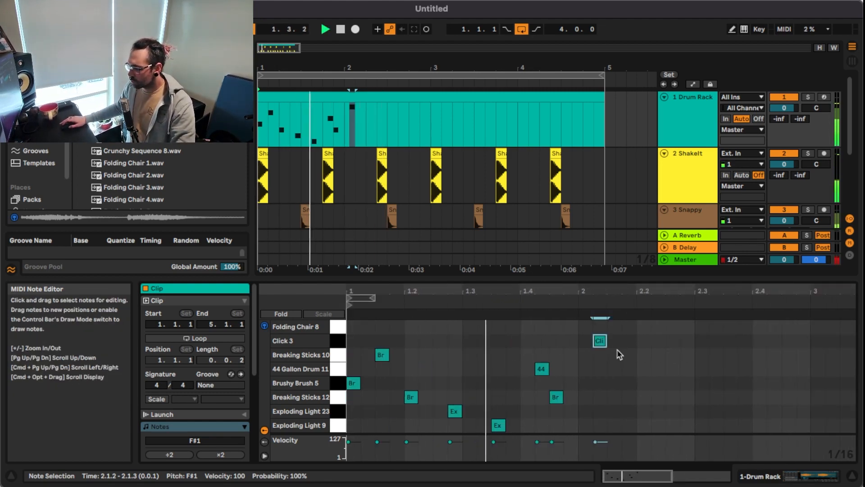
- Add consecutive Folding Chair 8 notes at 2.1.4, 2.2.1 and 2.2.2, deleting the extra one at 2.2.3 after playback
double_click(595, 327)
key(space)
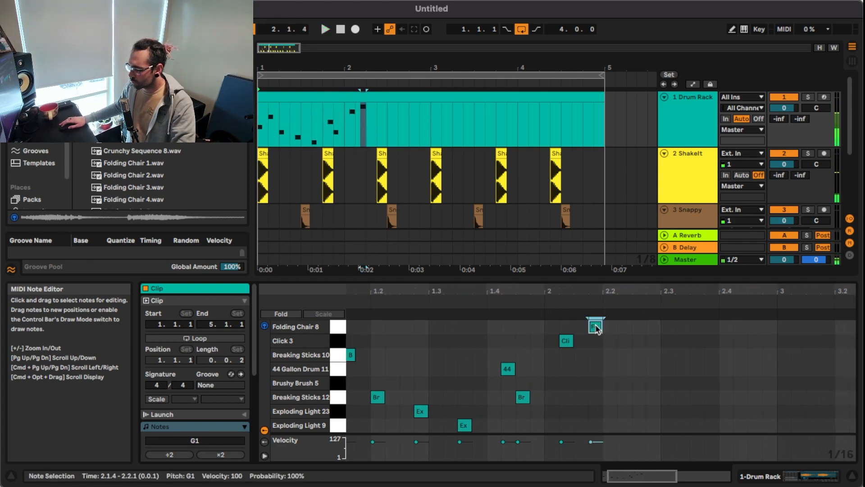
double_click(609, 327)
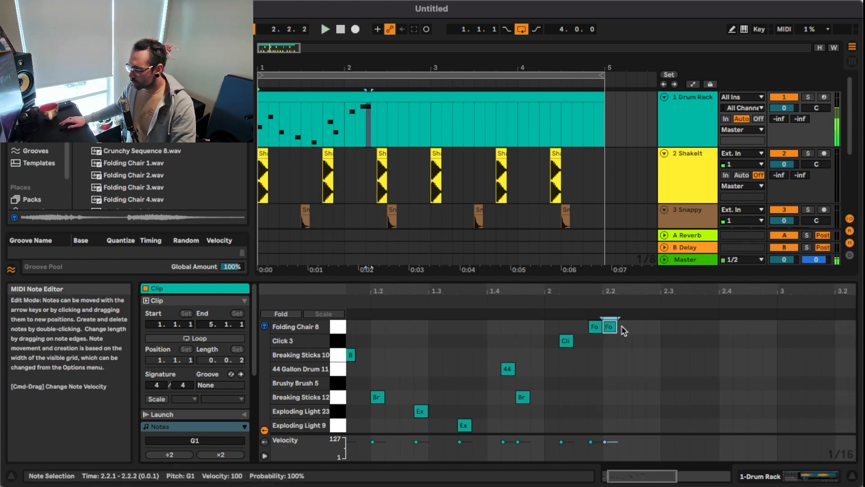
double_click(623, 327)
click(634, 328)
double_click(637, 327)
key(space)
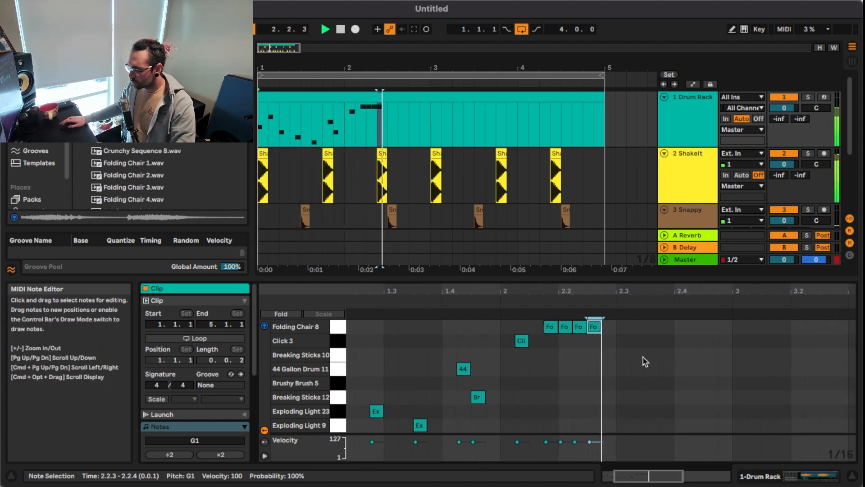
key(space)
key(Delete)
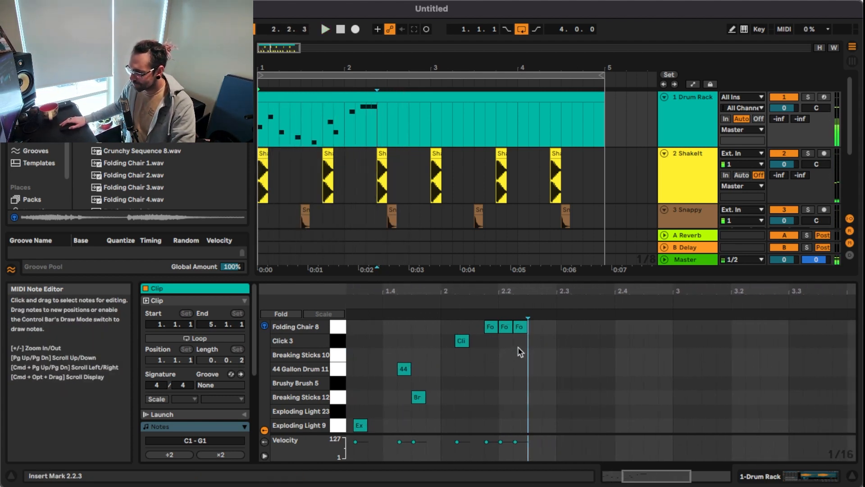
click(320, 97)
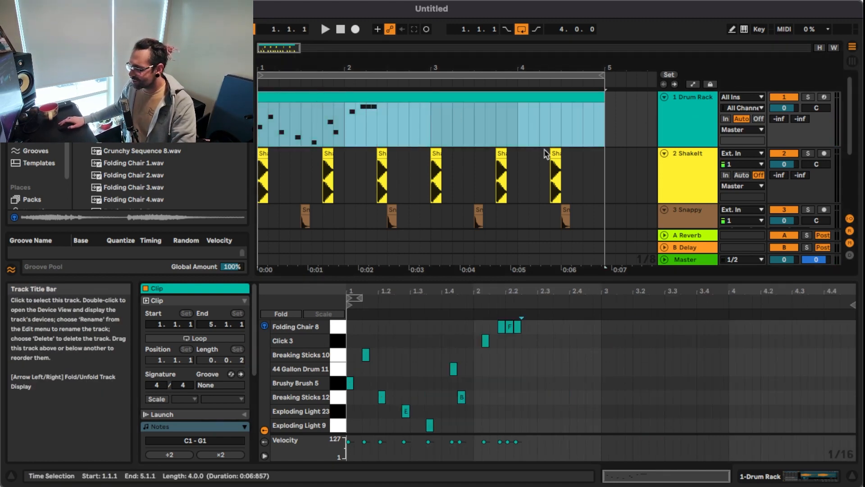
scroll(378, 153, down, 5)
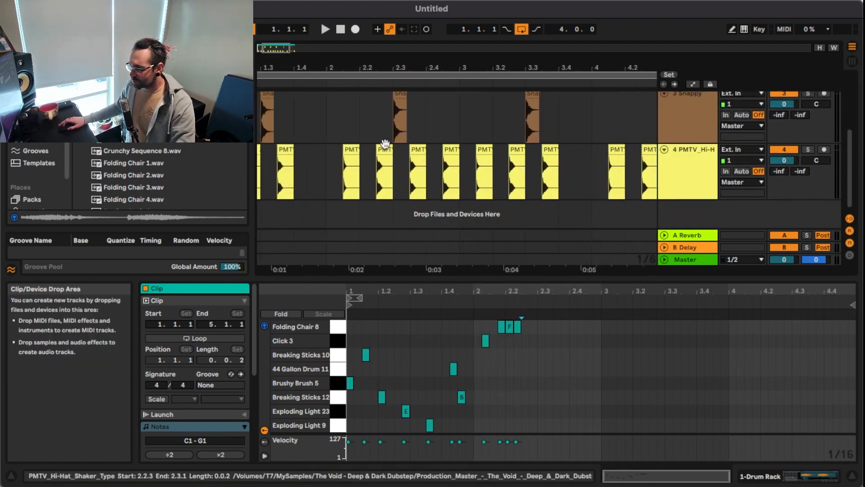
scroll(385, 144, up, 5)
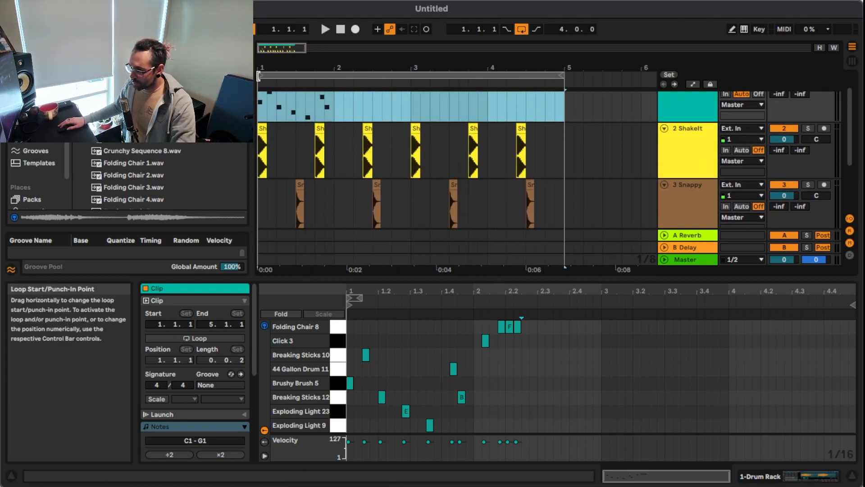
click(259, 75)
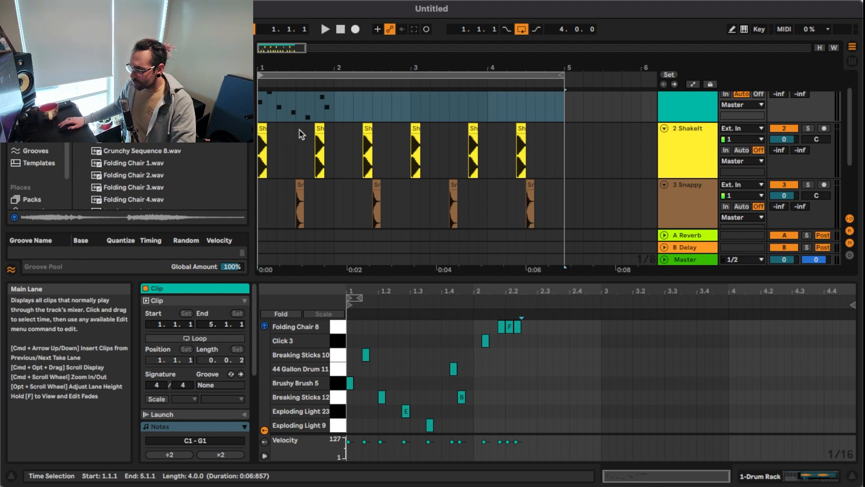
scroll(301, 134, up, 2)
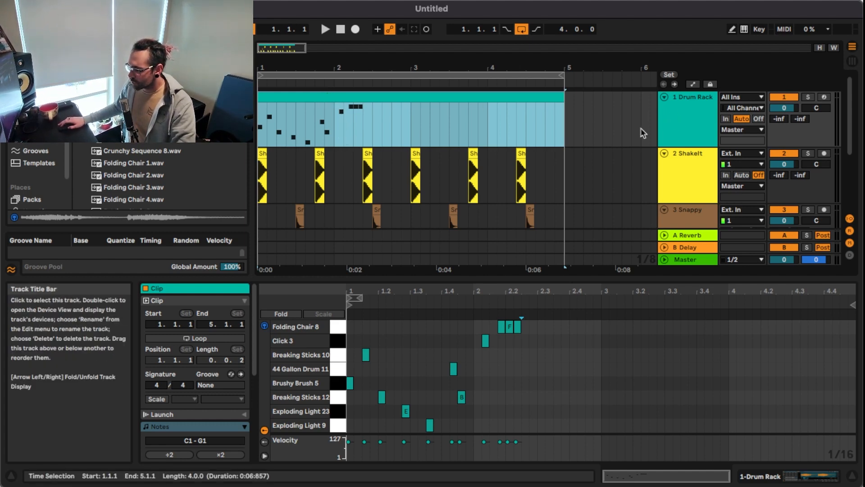
- Play back the pattern and move the Folding Chair 8 note at 2.2.1 down to Breaking Sticks 10
key(space)
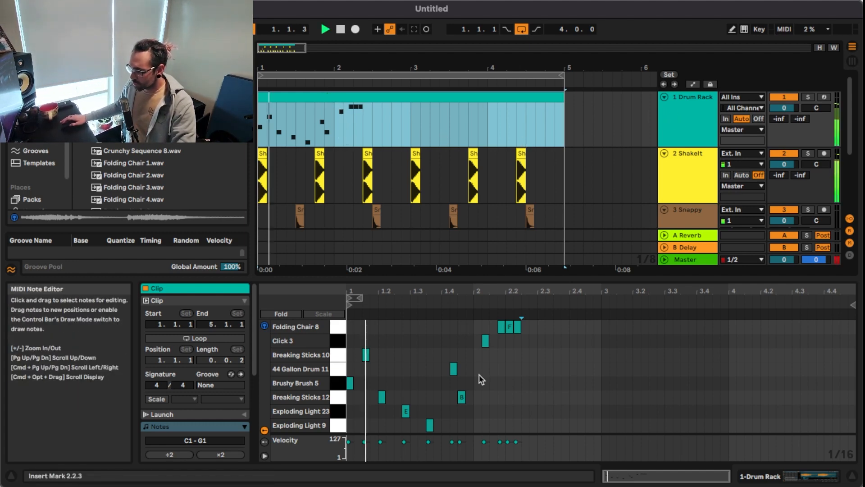
click(501, 354)
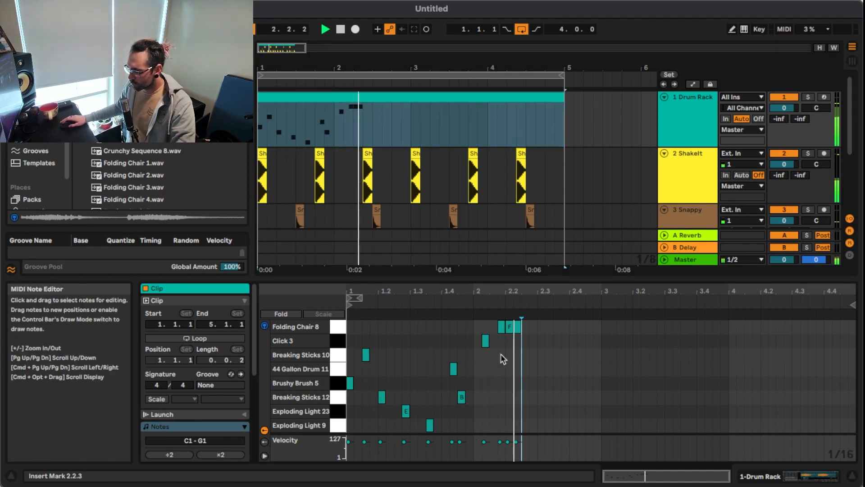
key(space)
key(plus)
click(509, 325)
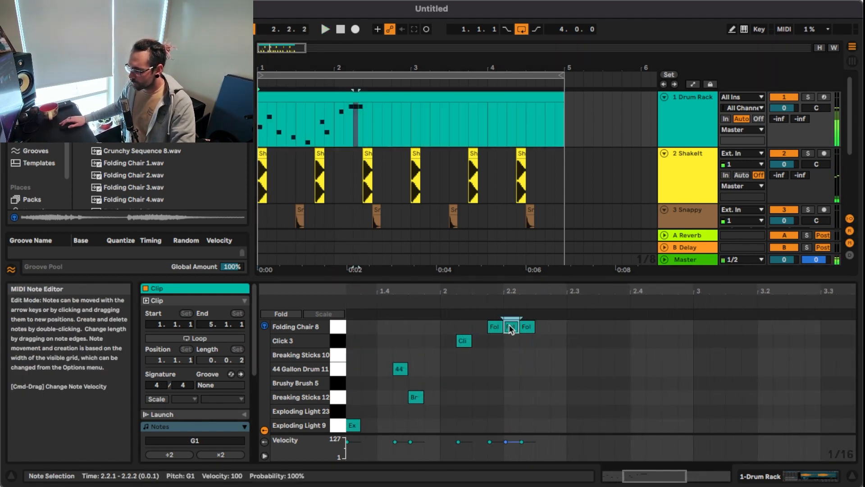
drag(511, 328, 511, 346)
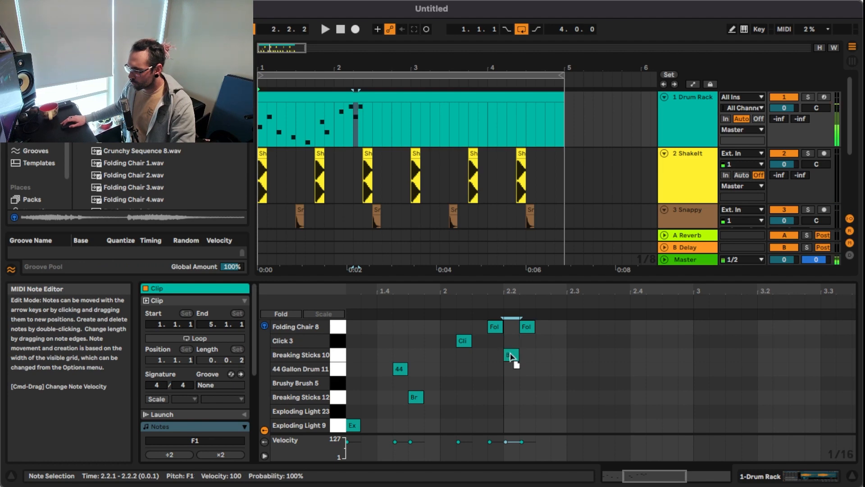
- After a playback check, move the Folding Chair 8 note at 2.2.2 to Breaking Sticks 10 at 2.2.3 and add another at 2.2.4
key(space)
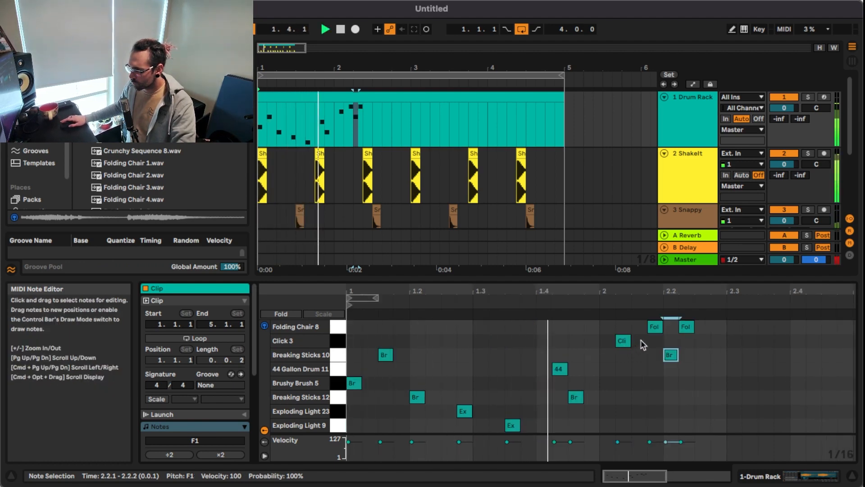
key(space)
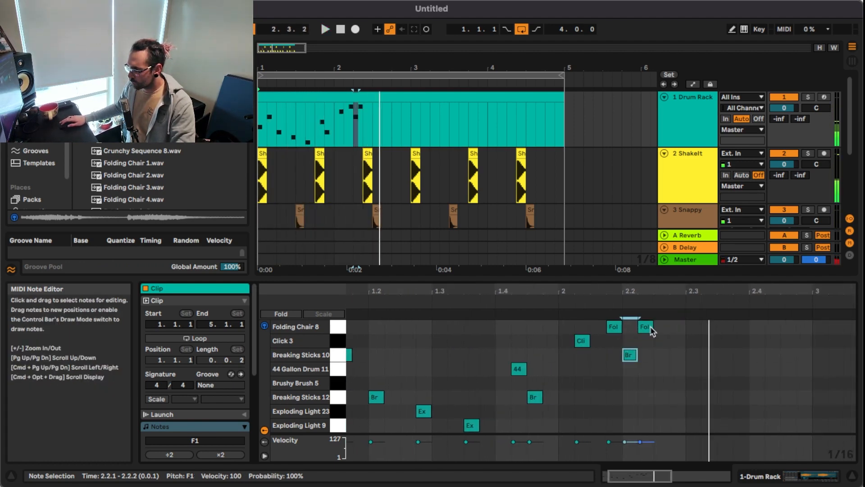
drag(652, 331, 660, 356)
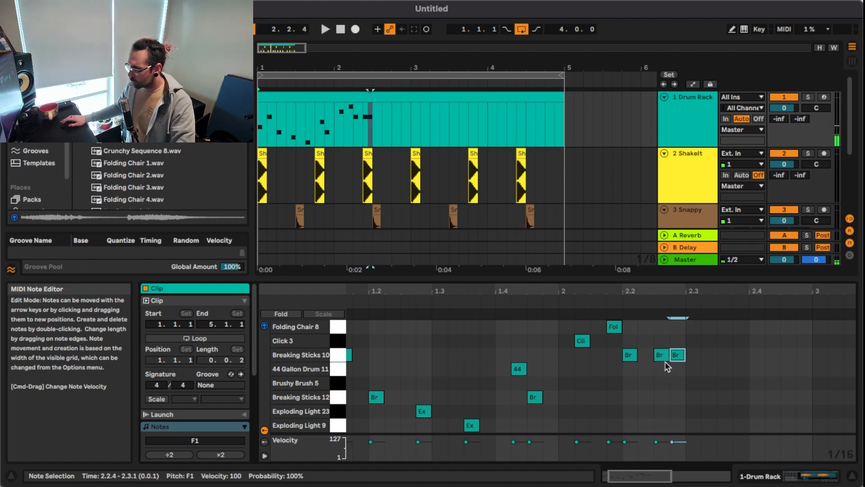
- Set the note grid to 1/32 and turn the Breaking Sticks 10 notes between 2.2.3 and 2.3 into four 1/32 notes, checking with playback
right_click(701, 354)
click(739, 485)
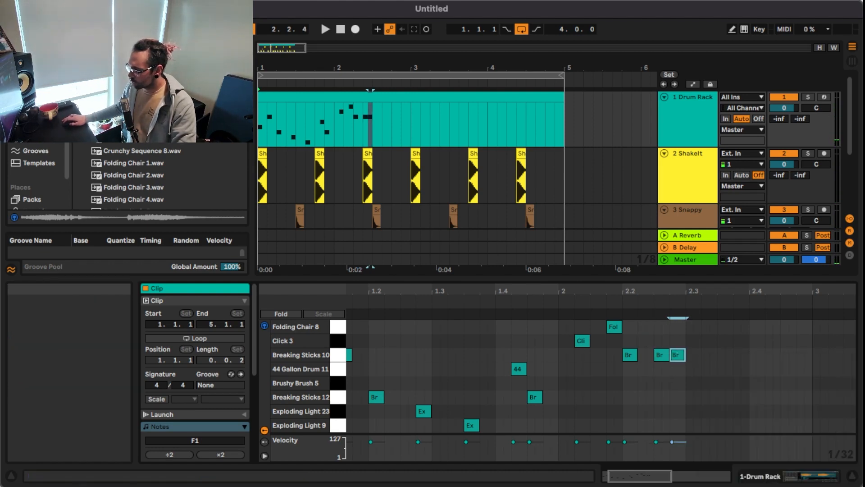
scroll(684, 374, up, 2)
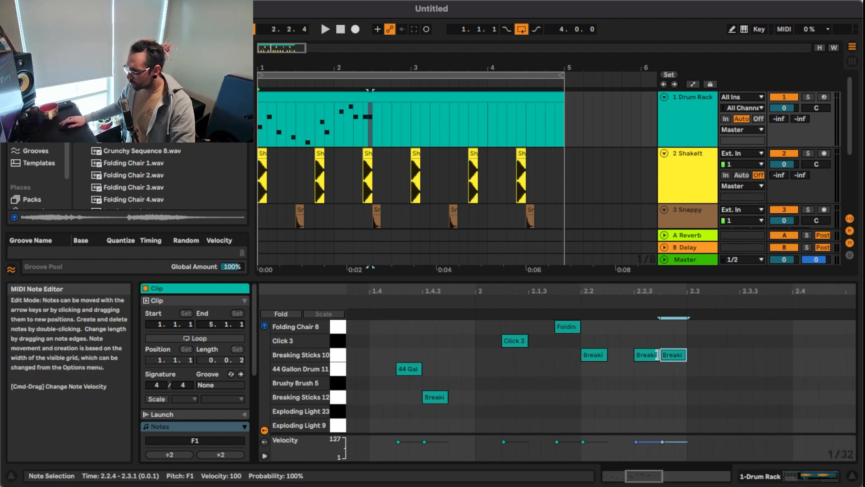
mouse_move(656, 355)
mouse_down()
mouse_move(645, 355)
mouse_move(659, 356)
mouse_up()
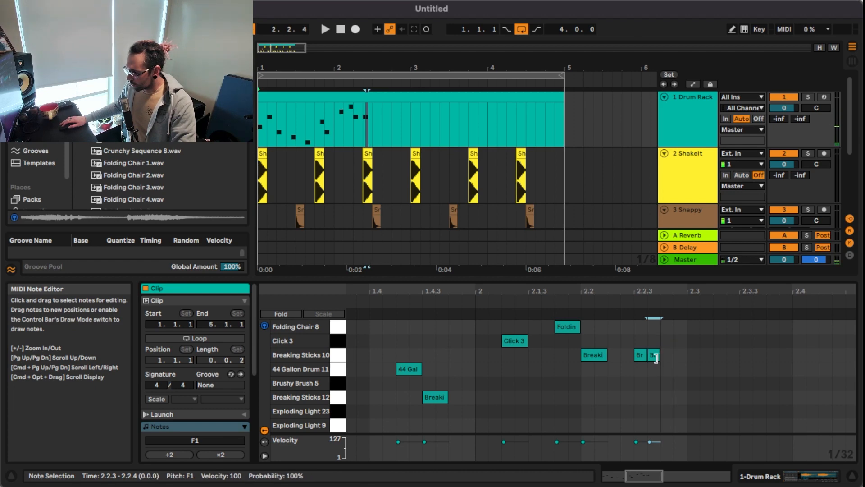
scroll(646, 355, down, 6)
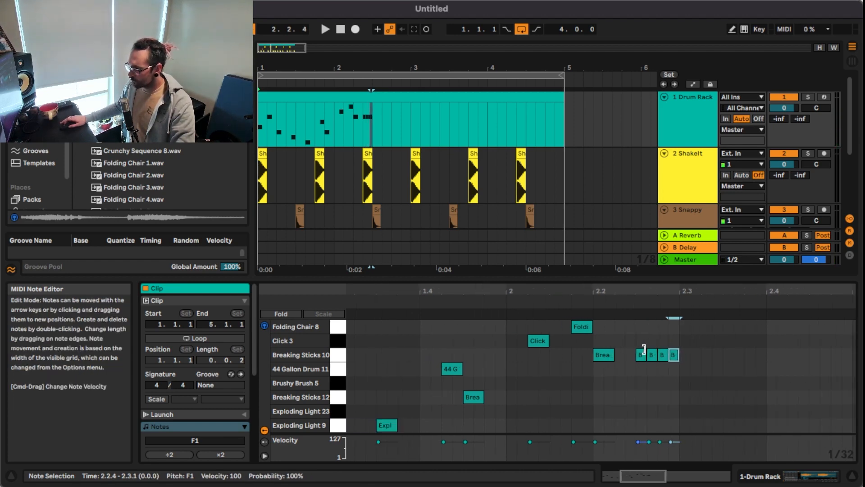
key(space)
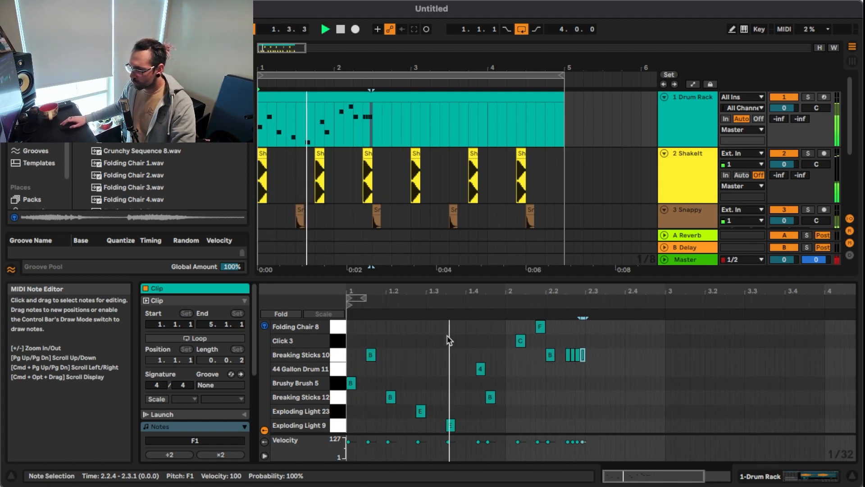
key(space)
- Show the Drum Rack's devices and trim the end of the Click 3 sample to shortly after 0:00:100
click(814, 477)
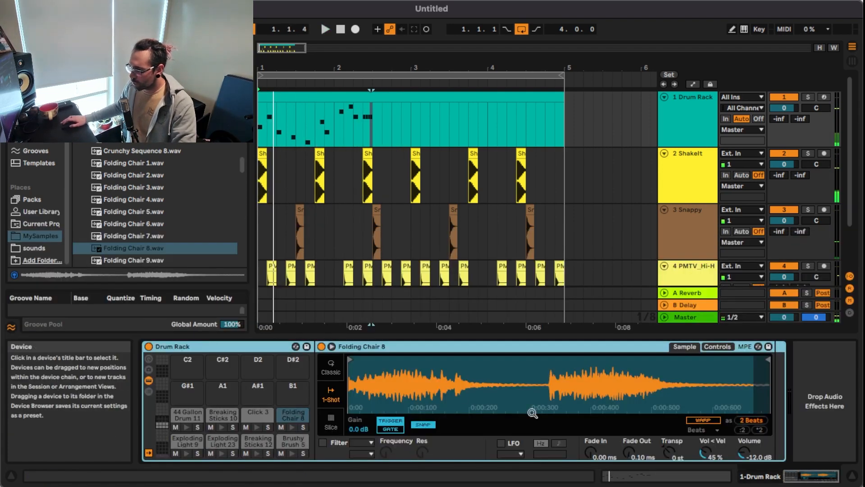
click(258, 415)
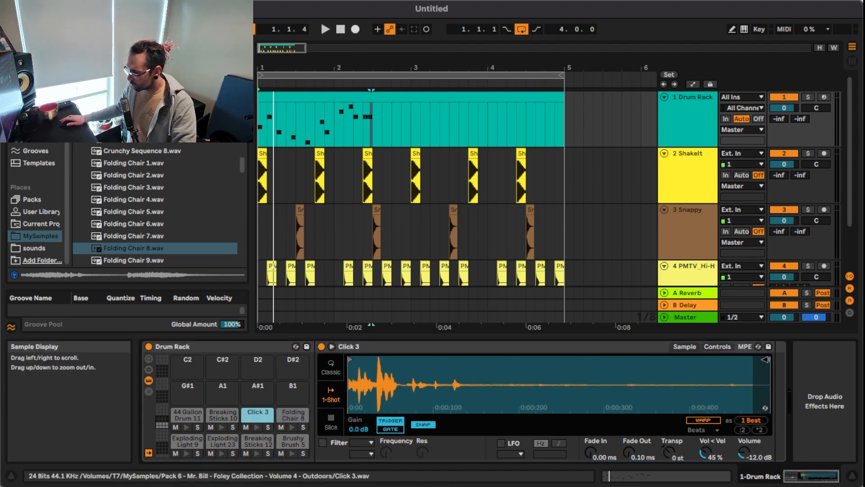
drag(764, 359, 465, 359)
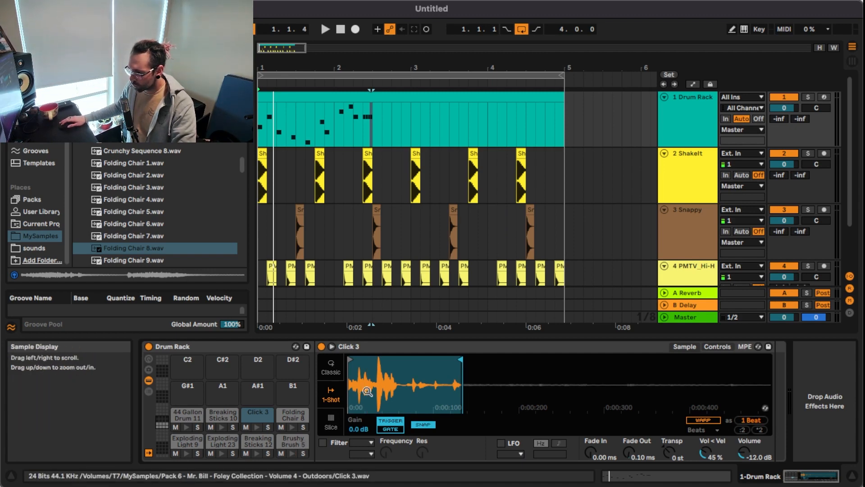
- Audition the Click 3 pad and move its sample start forward to the main transient
key(space)
key(space)
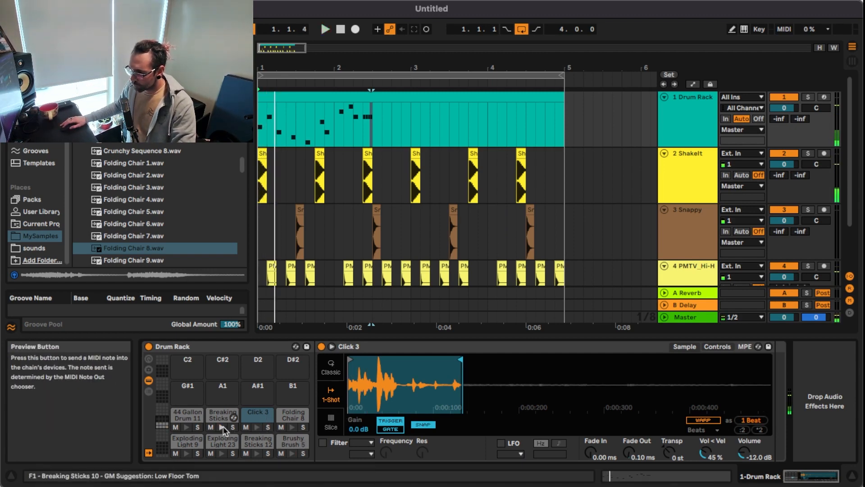
click(256, 427)
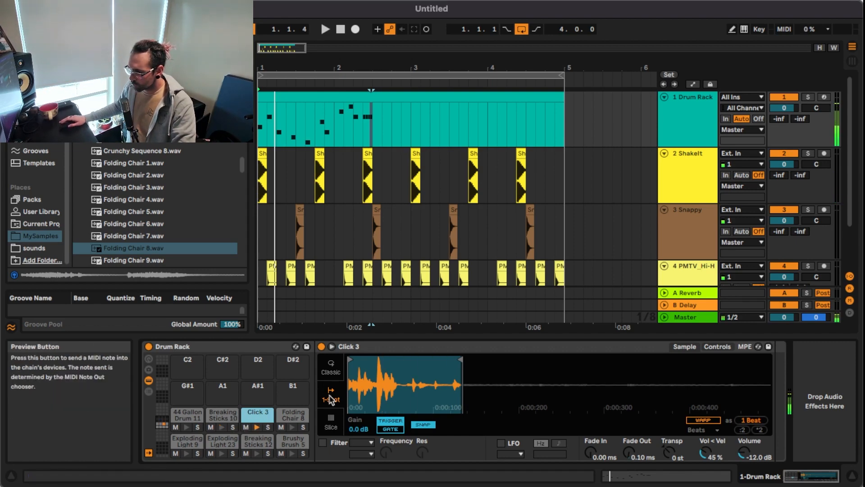
drag(350, 358, 373, 359)
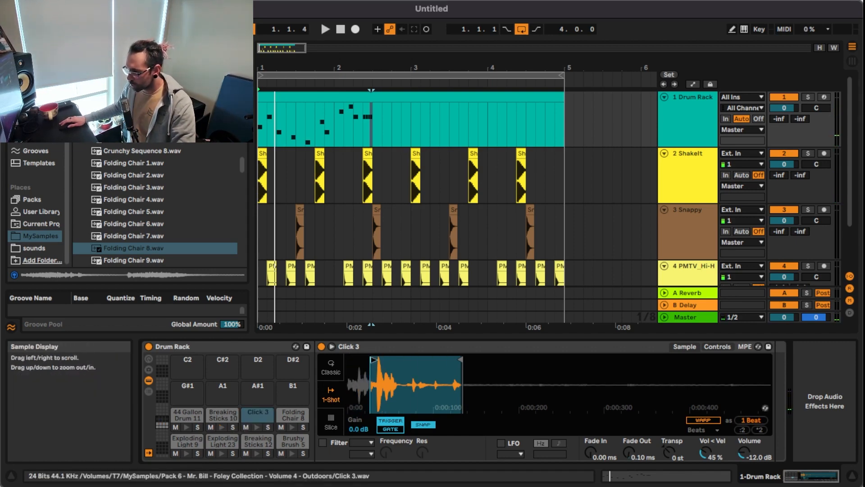
- Audition the Click 3 and Breaking Sticks 10 pads, checking Breaking Sticks 10 against a short playback of the loop
click(257, 428)
click(223, 414)
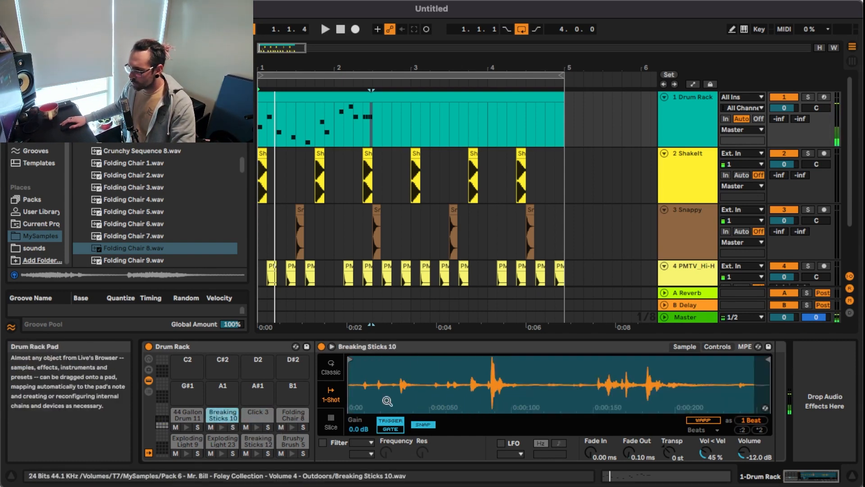
key(space)
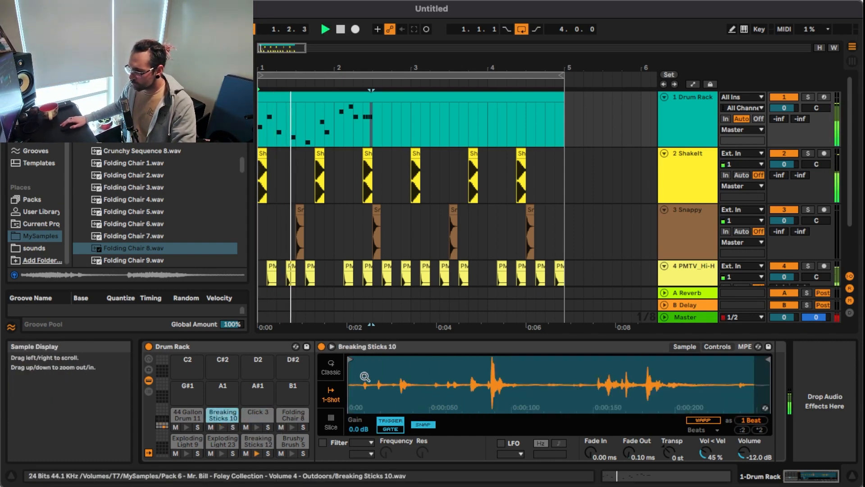
click(222, 427)
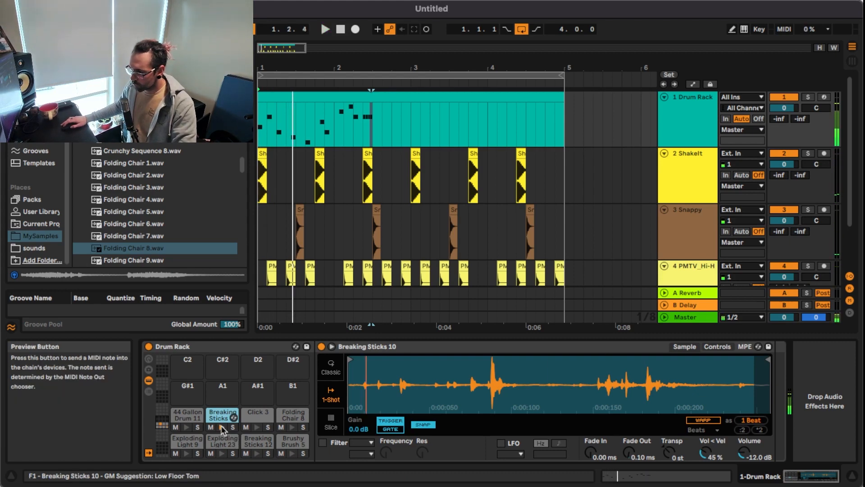
click(221, 426)
click(222, 427)
click(221, 427)
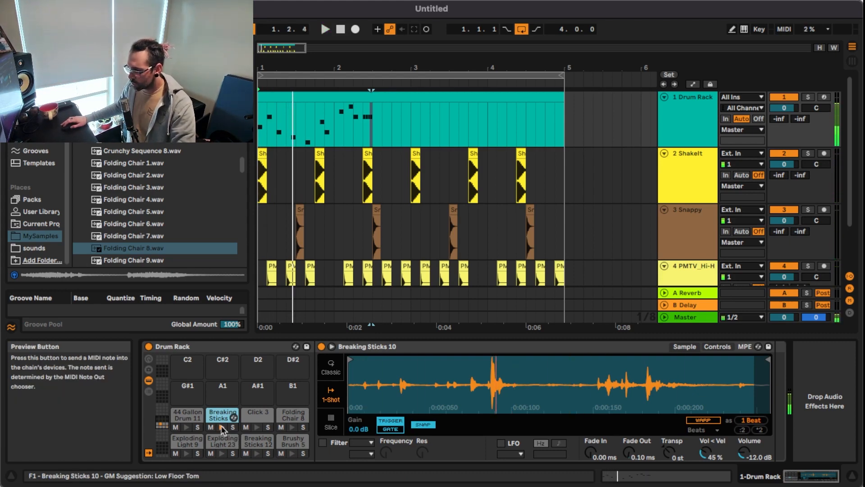
click(222, 427)
click(221, 427)
- Audition the 44 Gallon Drum 11 pad and trim its sample end to between 0:00:500 and 0:01
click(187, 414)
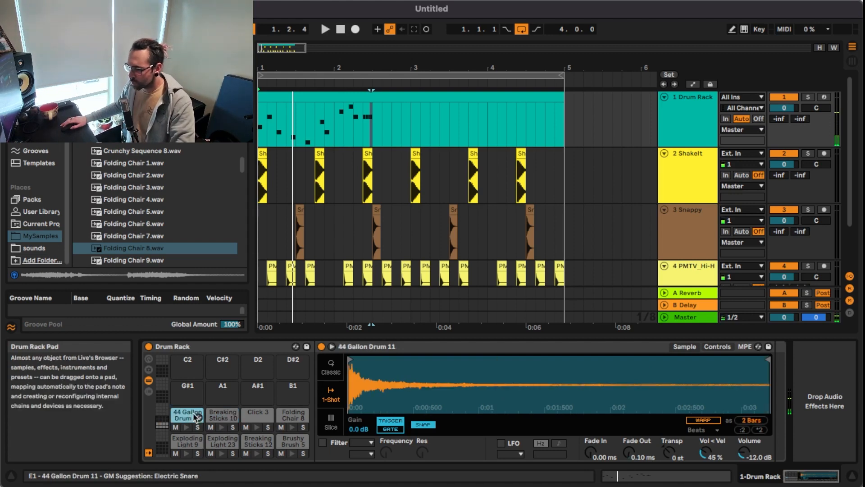
click(186, 426)
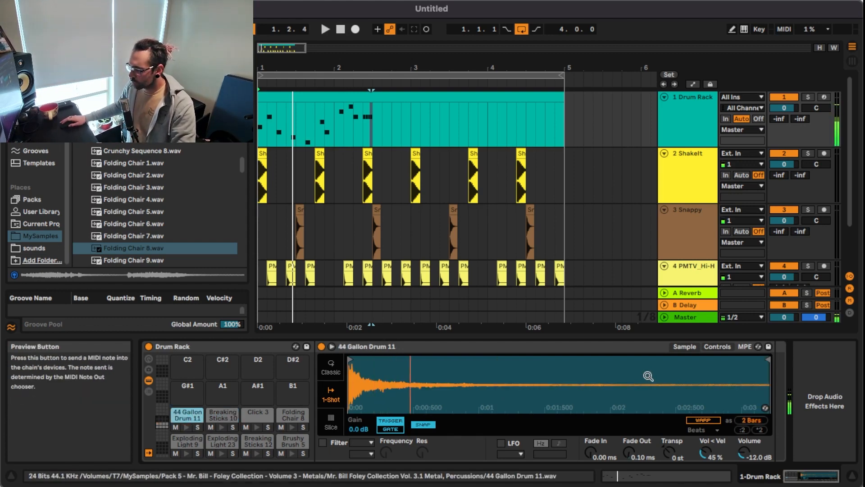
drag(767, 359, 436, 359)
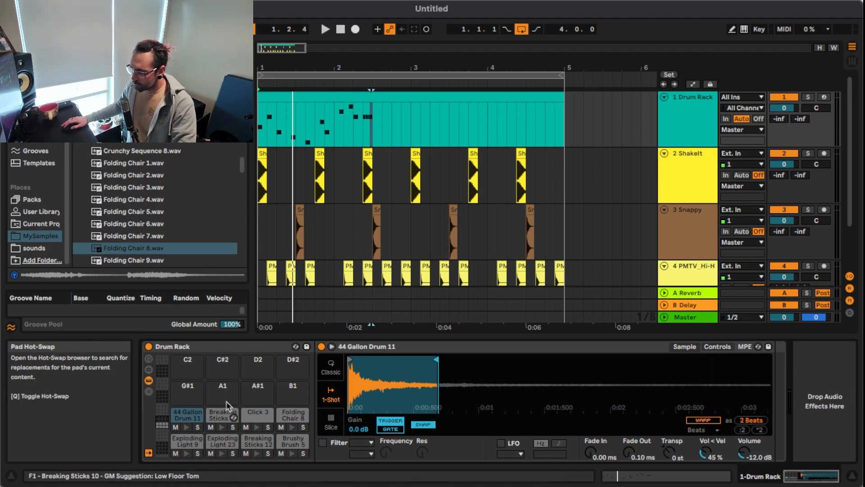
- Trim the sample ends of Exploding Light 9 to shortly after 0:00:500 and Exploding Light 23 to between 0:00:100 and 0:00:200
click(186, 454)
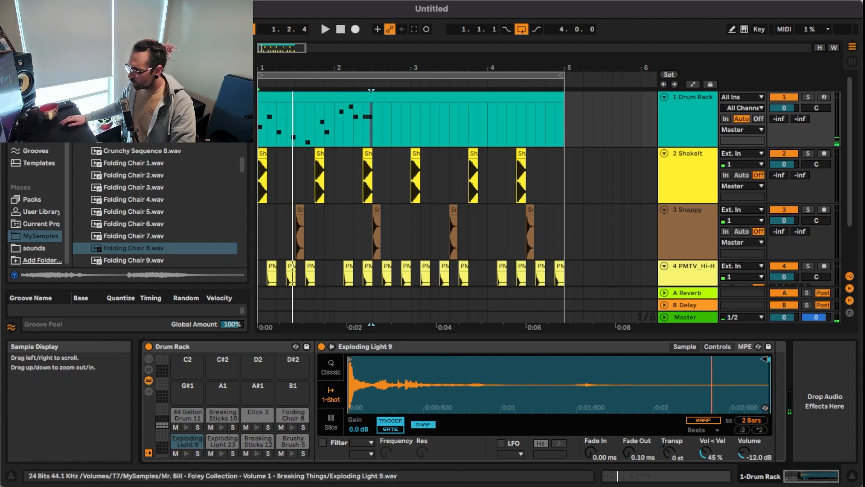
drag(765, 359, 433, 373)
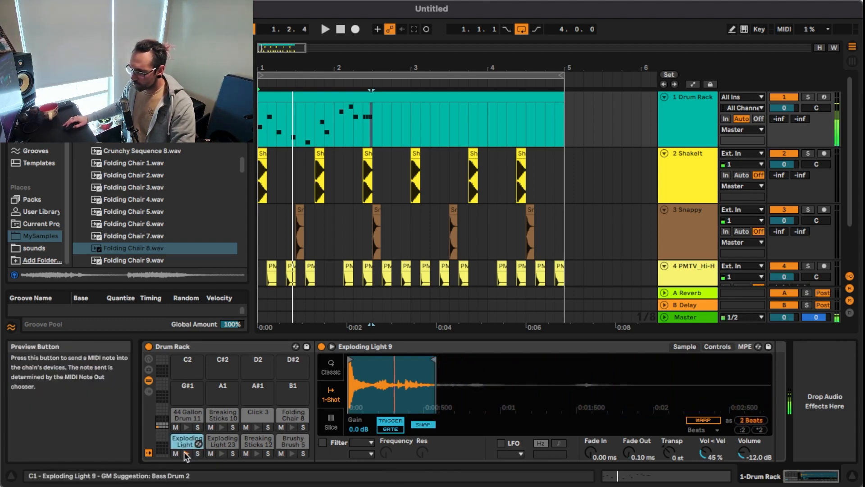
click(217, 455)
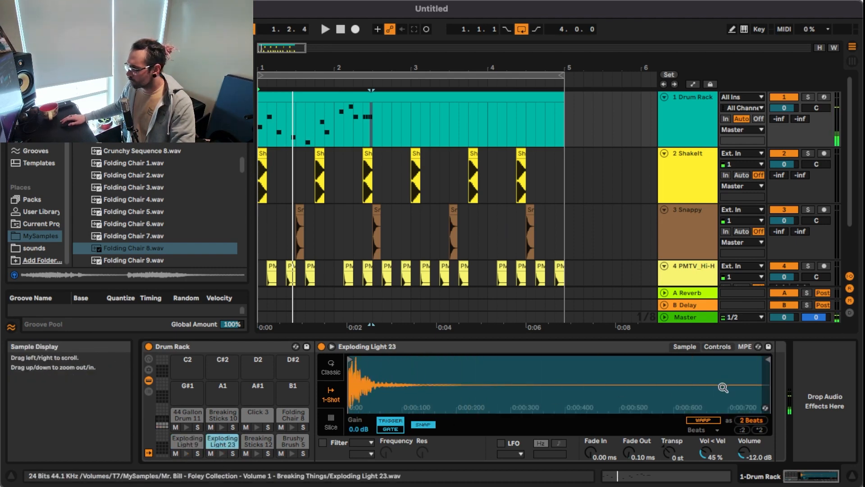
drag(766, 359, 426, 359)
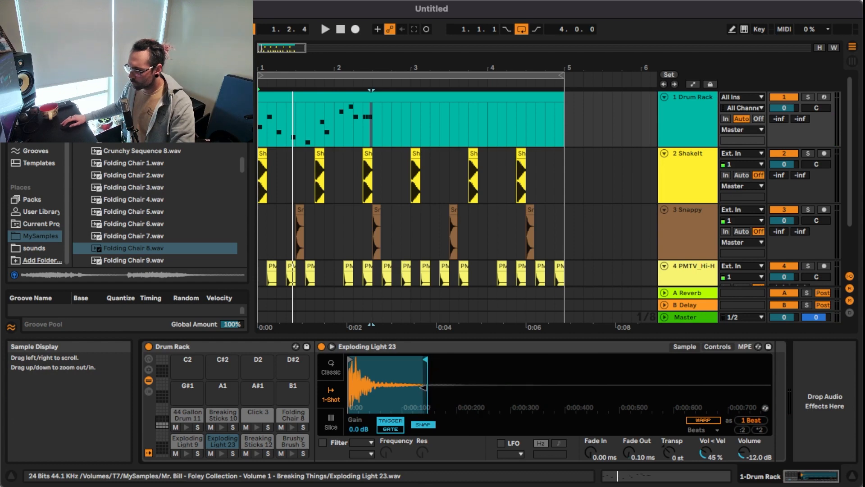
- Audition the Breaking Sticks 12 pad and trim its sample end to shortly after 0:00:200
click(263, 445)
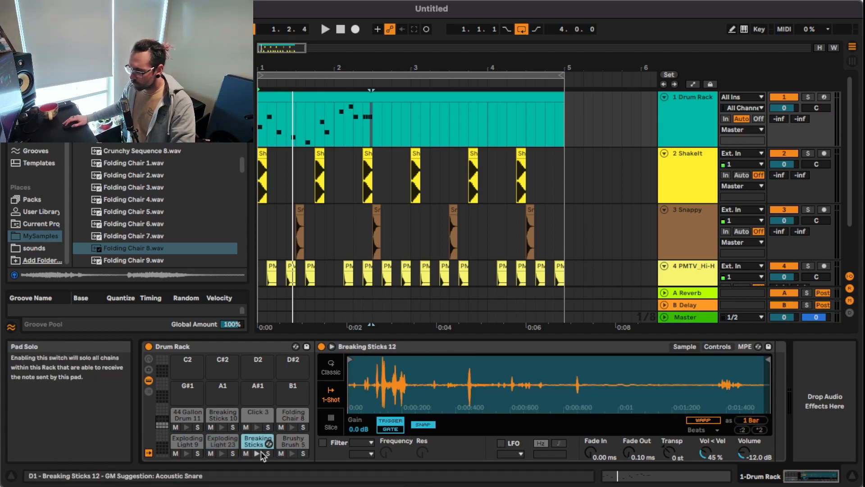
click(256, 453)
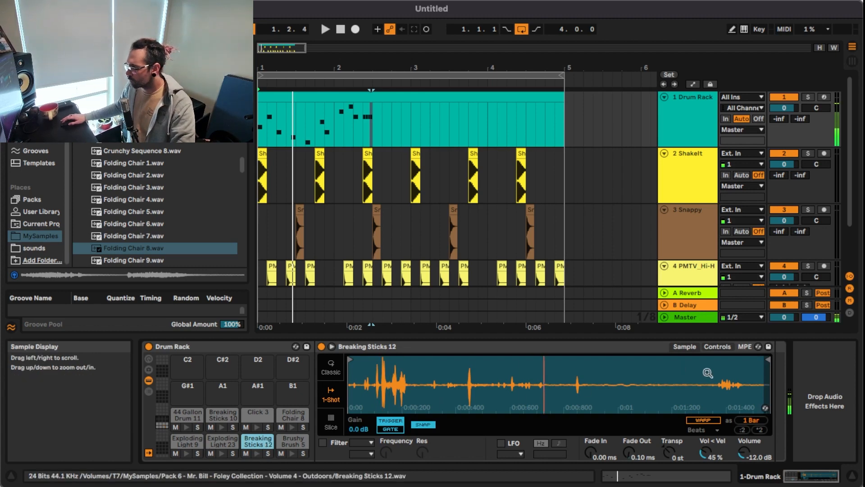
drag(766, 359, 416, 380)
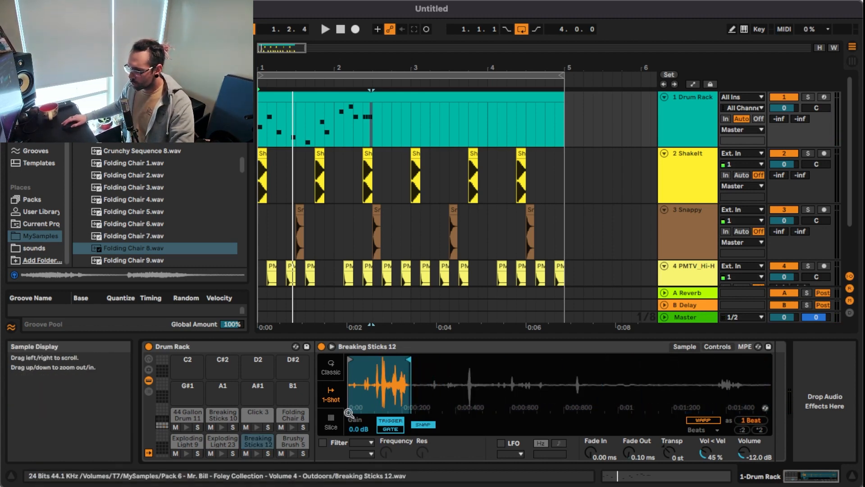
- Trim the Brushy Brush 5 sample end to between 0:00:200 and 0:00:400, checking with the pad preview and loop playback
click(293, 441)
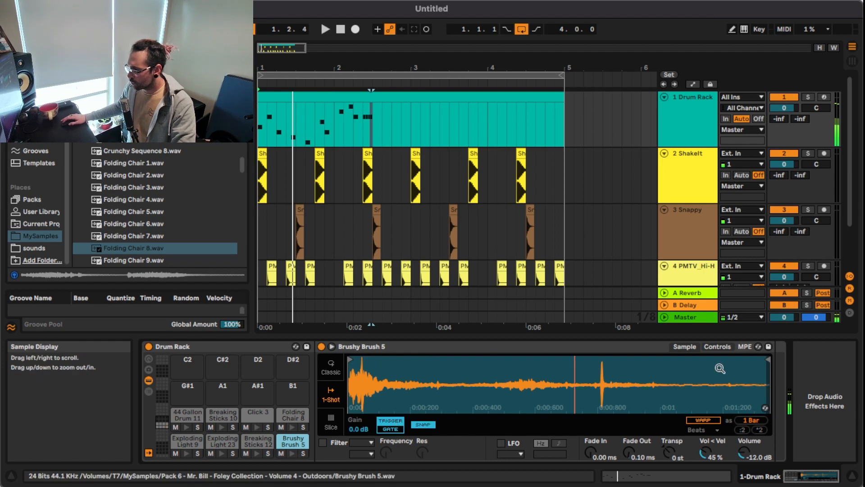
drag(766, 360, 476, 383)
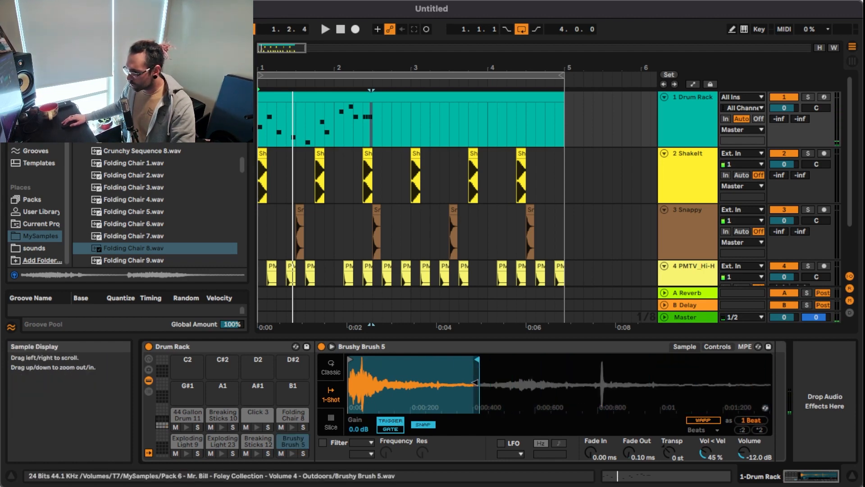
click(257, 454)
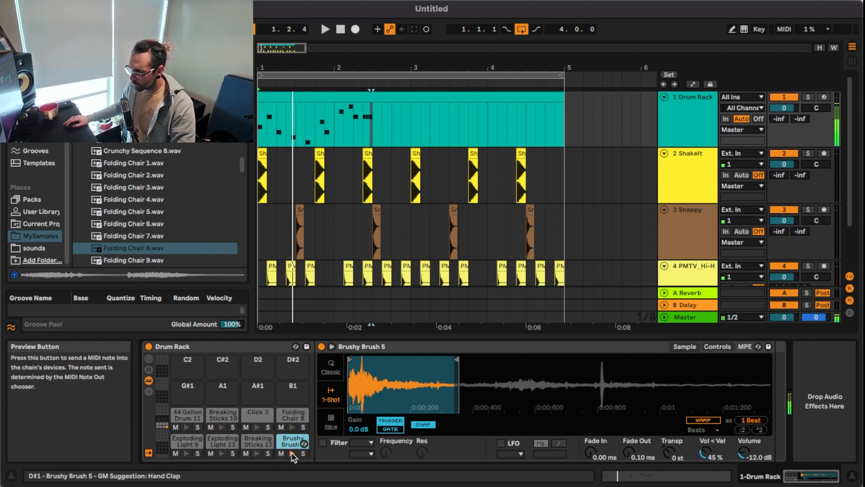
key(space)
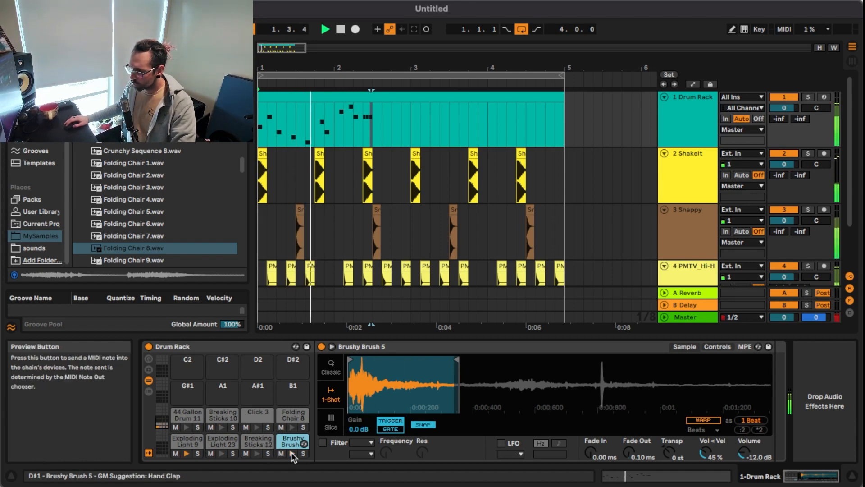
key(space)
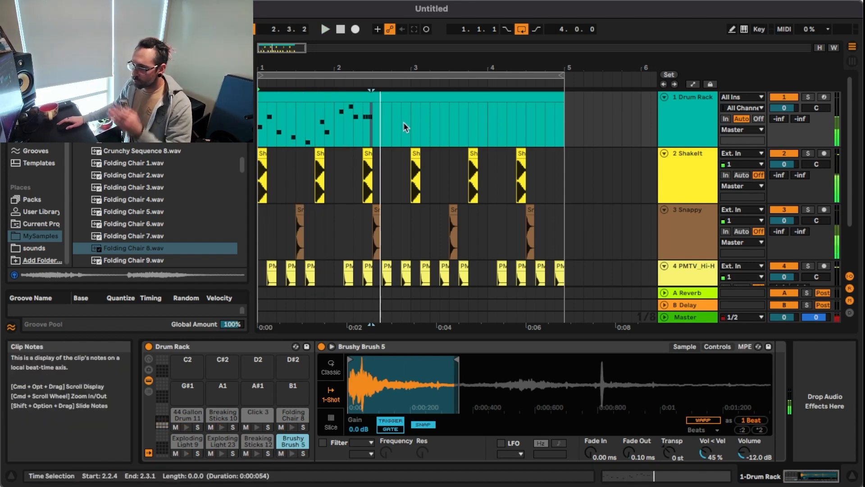
- Open the Drum Rack clip's notes and add a Brushy Brush 5 note at 2.3.1
click(378, 102)
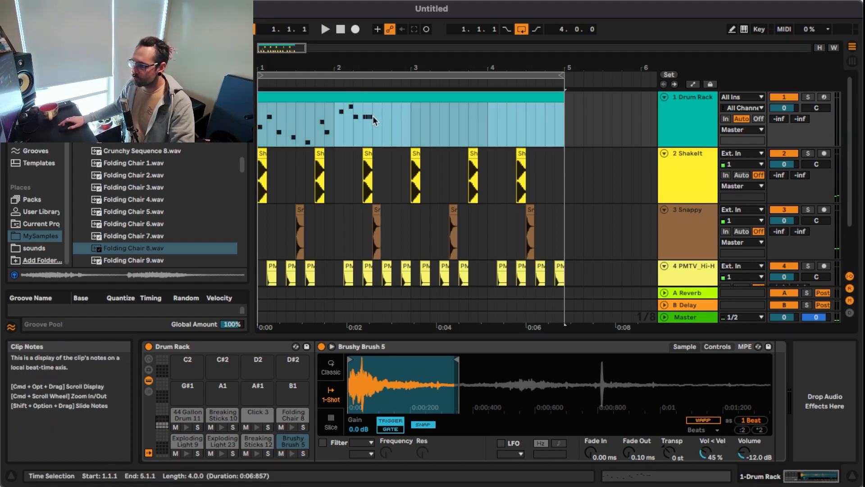
key(z)
double_click(386, 97)
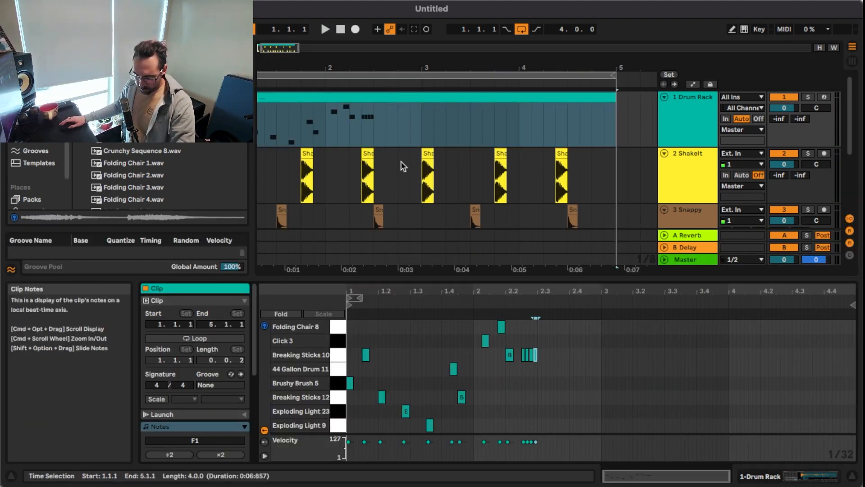
scroll(569, 372, up, 3)
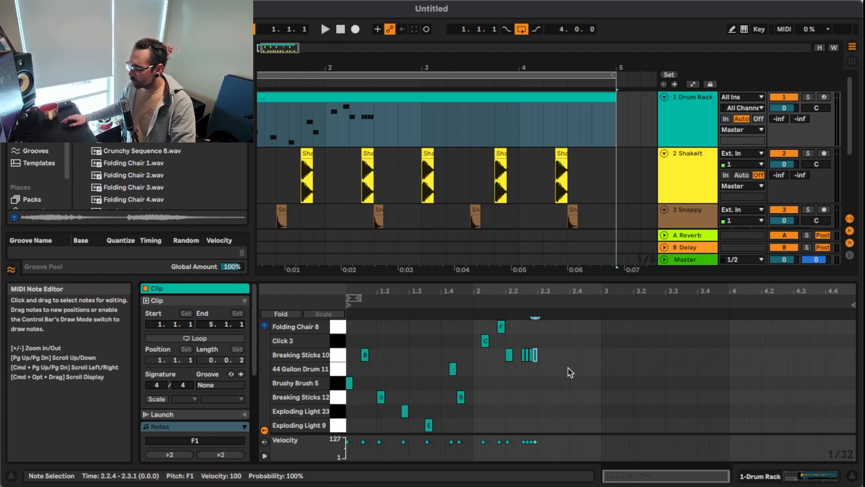
click(526, 379)
double_click(528, 383)
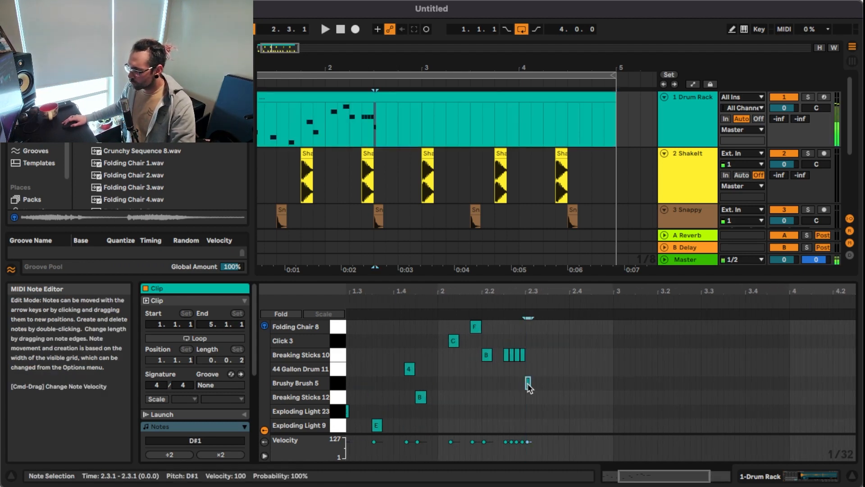
- Set the note grid to 1/16 and lengthen the Brushy Brush 5 note at 2.3.1 to a sixteenth, checking with playback
right_click(564, 383)
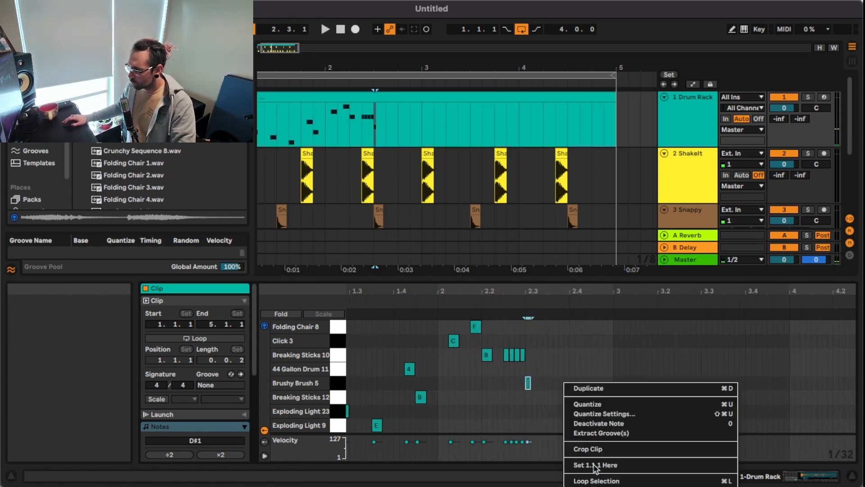
click(604, 486)
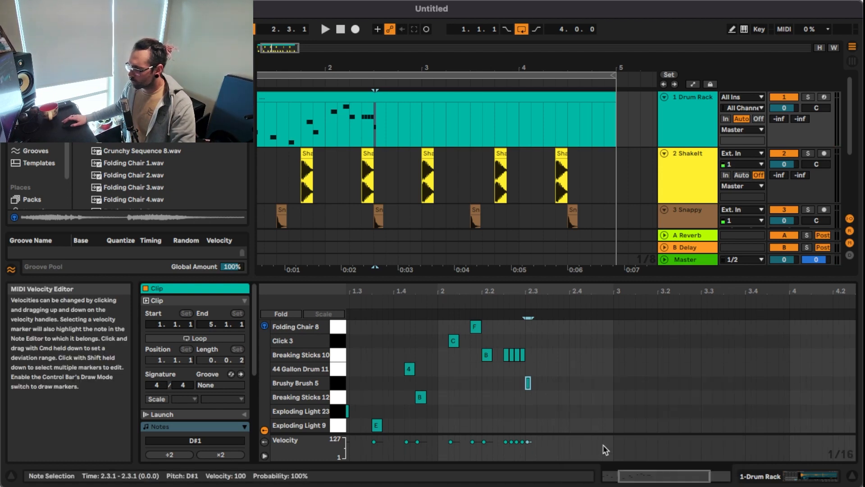
scroll(546, 391, up, 2)
drag(524, 383, 528, 383)
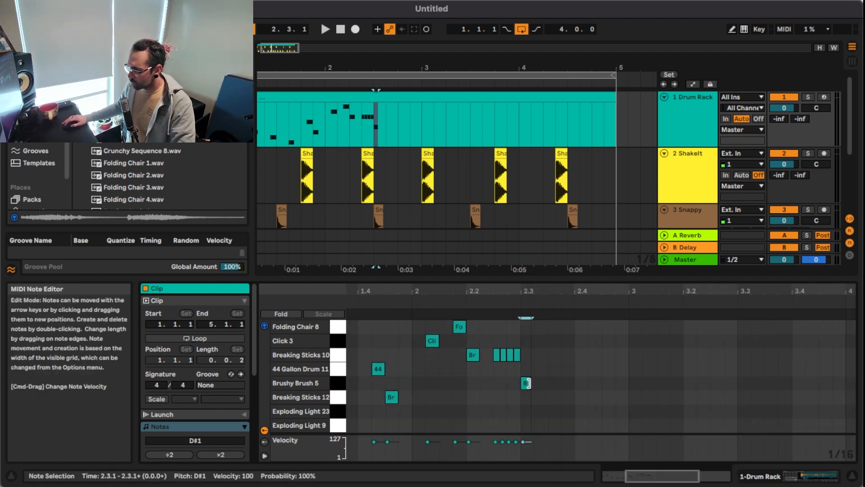
key(space)
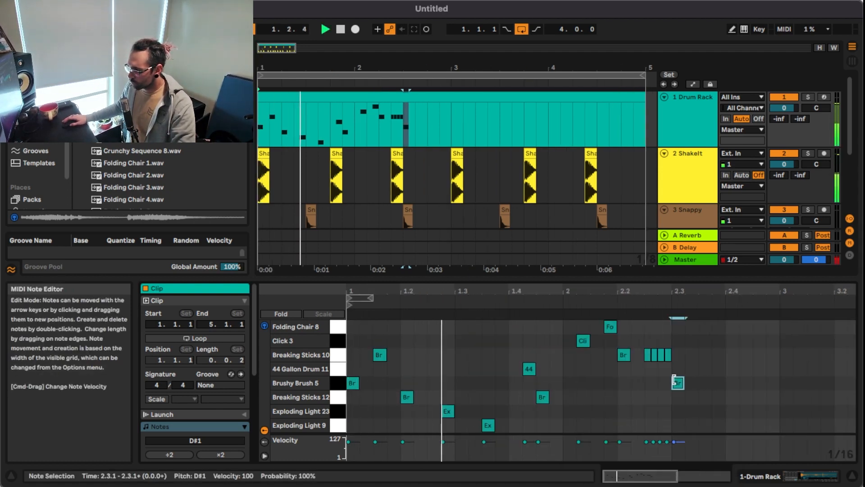
key(space)
- Add 1/16 notes for Exploding Light 23 at 2.4.1 and Click 3 at 2.3.3, then play the loop
double_click(699, 410)
scroll(704, 393, right, 2)
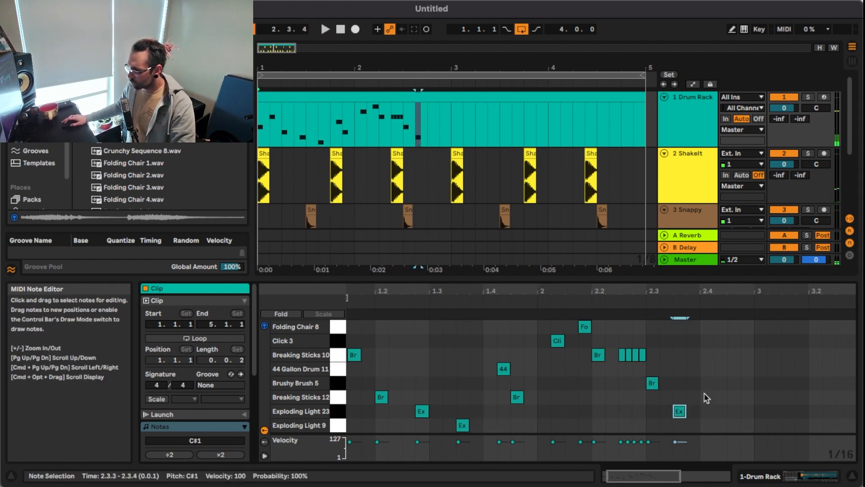
drag(679, 411, 706, 411)
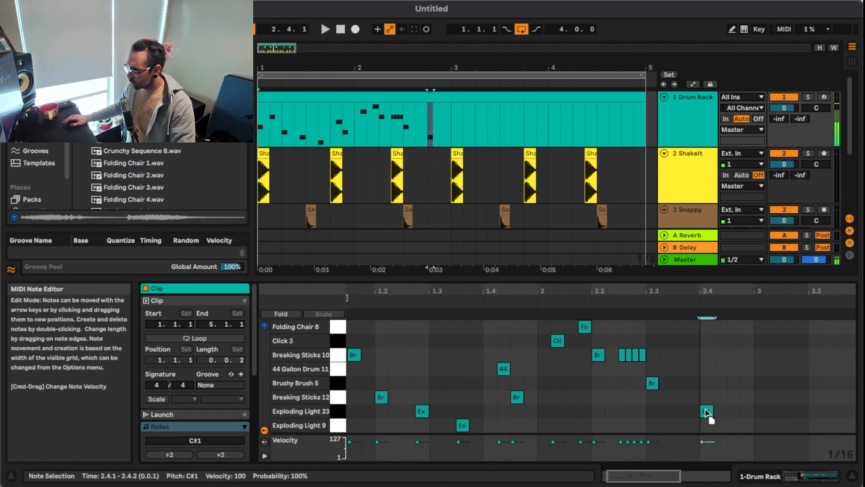
double_click(679, 425)
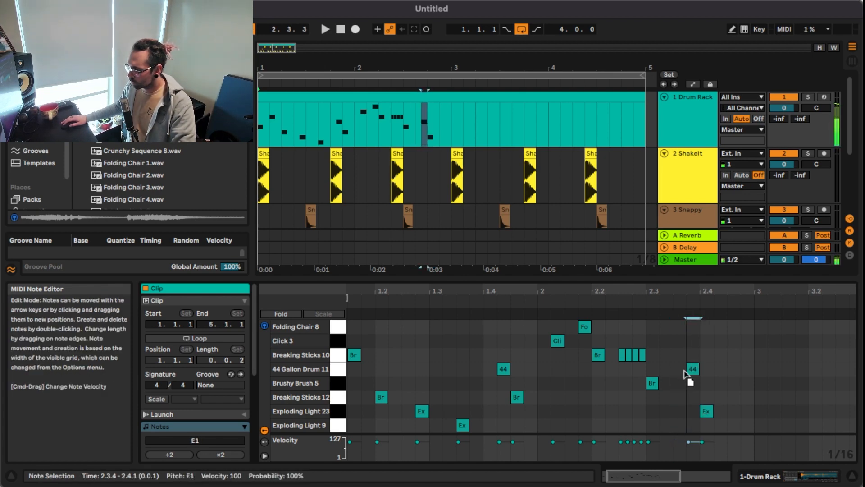
drag(685, 374, 684, 347)
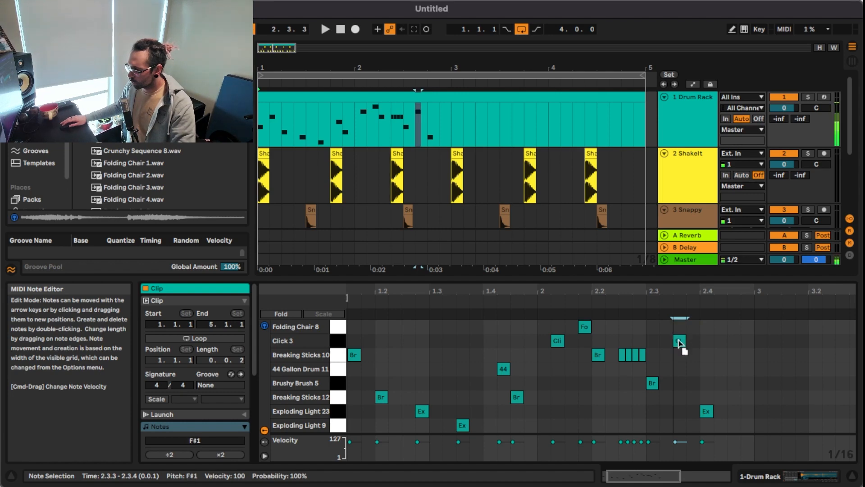
key(space)
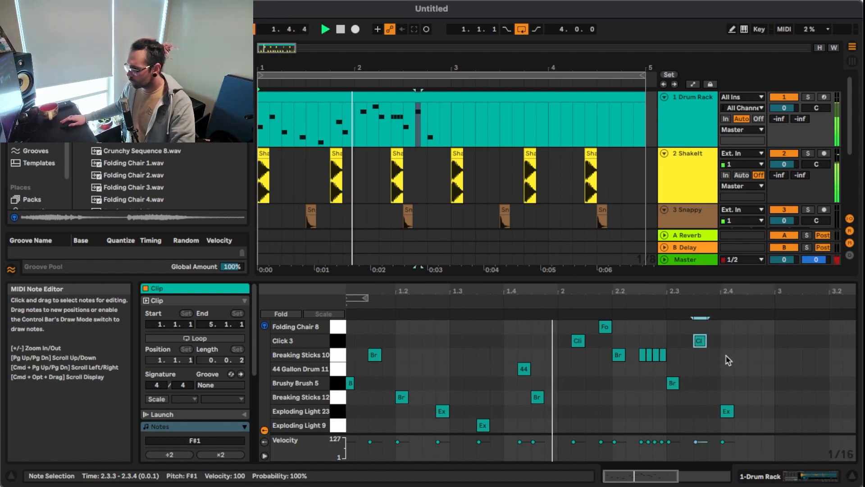
- Add an Exploding Light 9 note at 2.4.3 and check the pattern with playback
double_click(752, 383)
key(space)
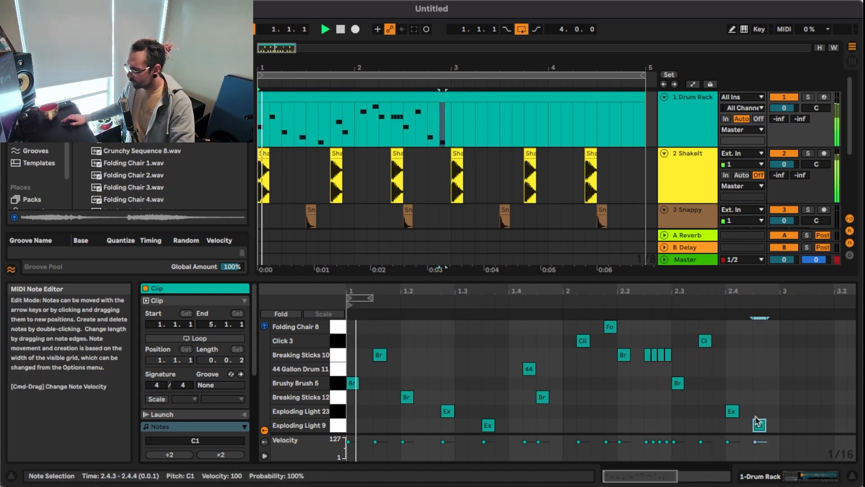
key(space)
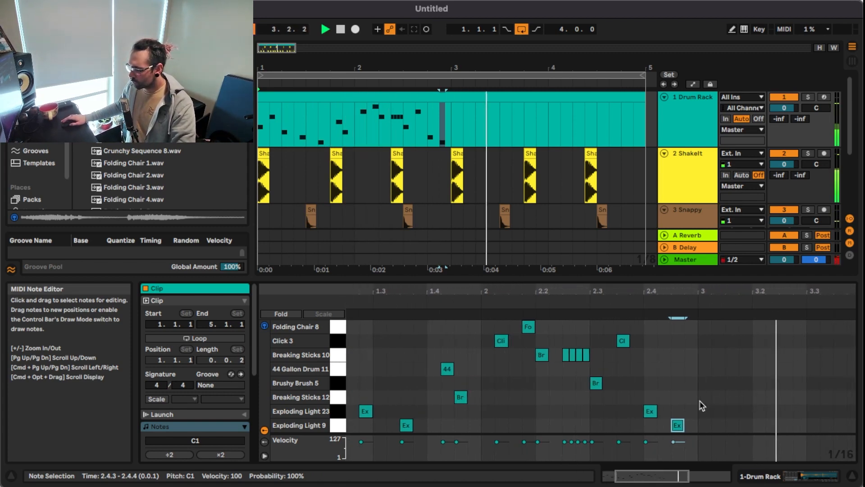
key(space)
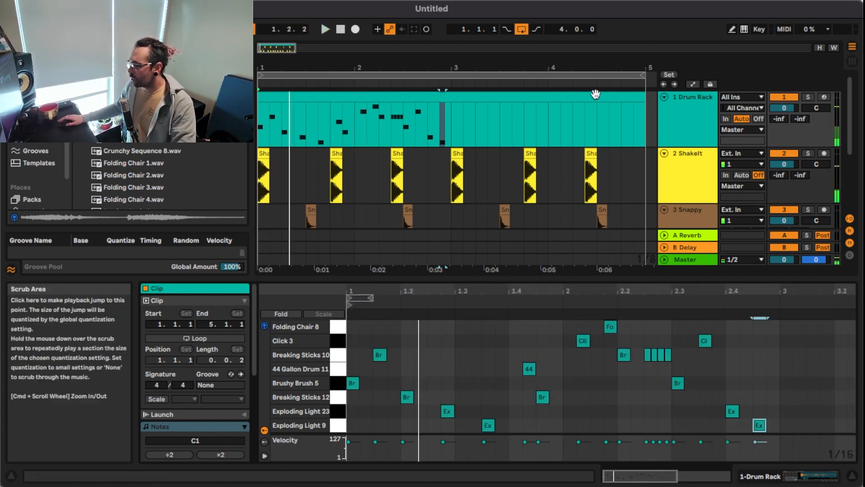
- Shorten the Drum Rack clip in the arrangement to two bars, ending at bar 3
click(829, 481)
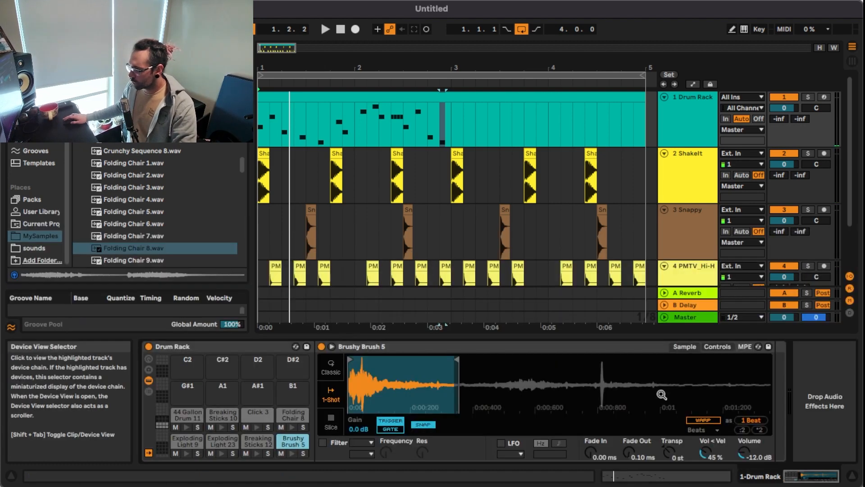
key(minus)
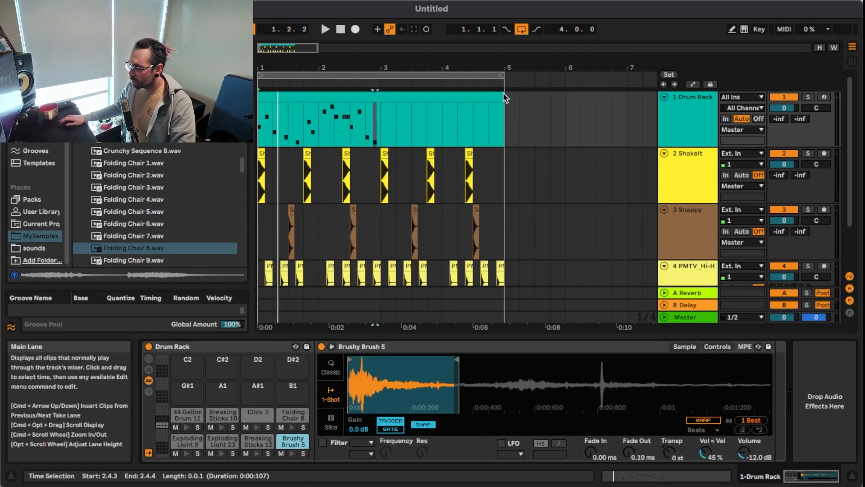
drag(499, 91, 382, 112)
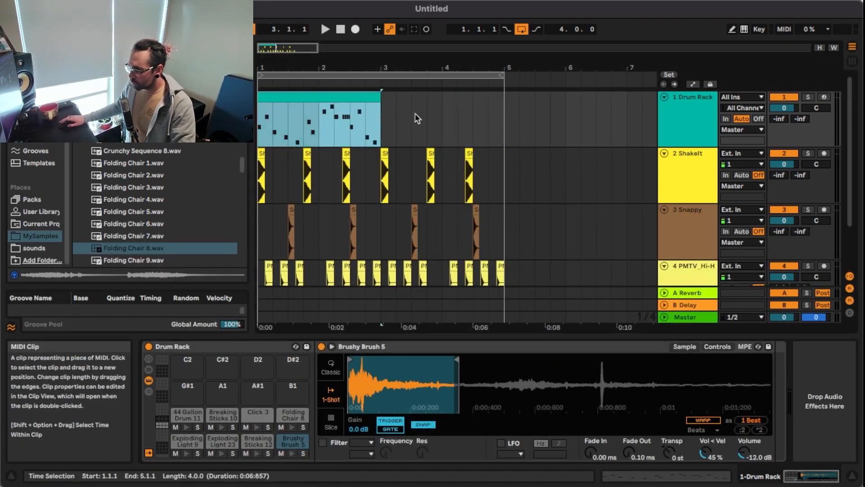
- Move the PMTV hi-hat track directly below the Drum Rack track
click(700, 125)
scroll(701, 125, down, 3)
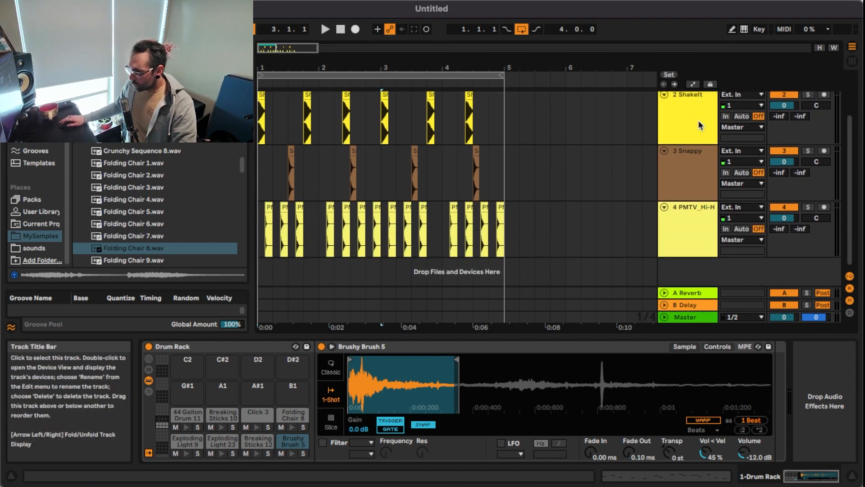
click(683, 236)
scroll(686, 213, up, 3)
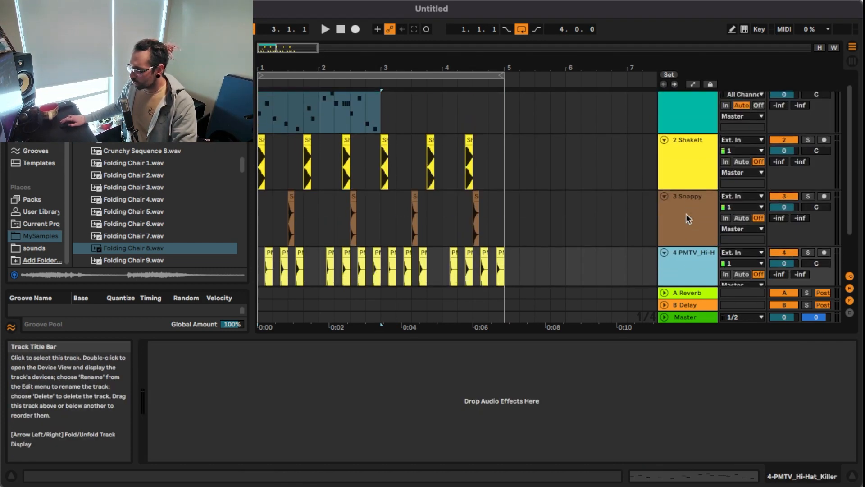
scroll(686, 214, down, 3)
drag(683, 239, 684, 131)
- Group the Drum Rack and PMTV hi-hat tracks together
click(698, 122)
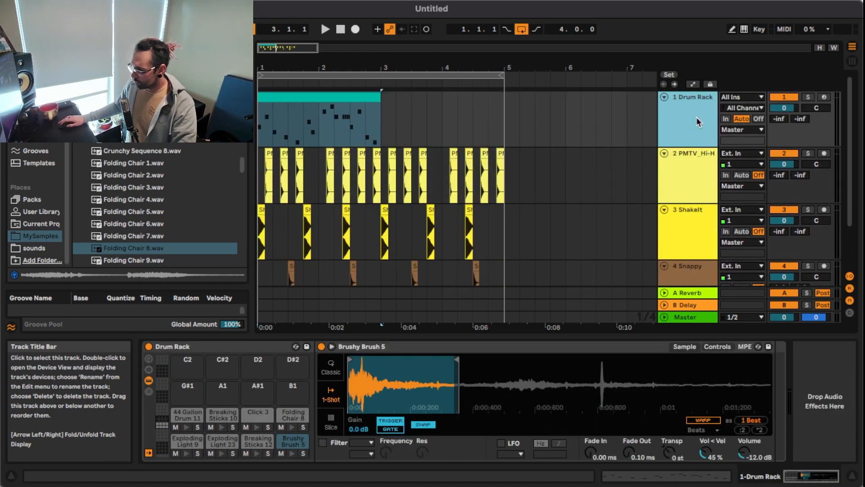
shift+click(691, 175)
key(super+g)
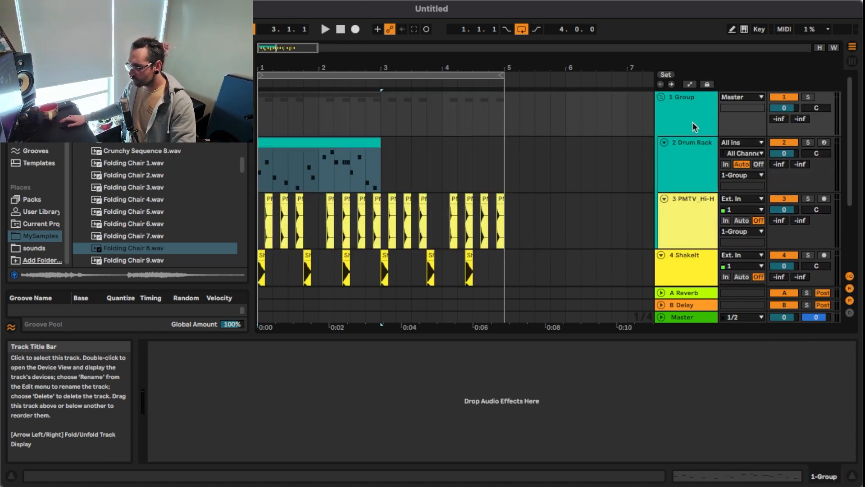
- Duplicate the two-bar Drum Rack clip to fill bars 3 and 4, and play the loop
click(338, 155)
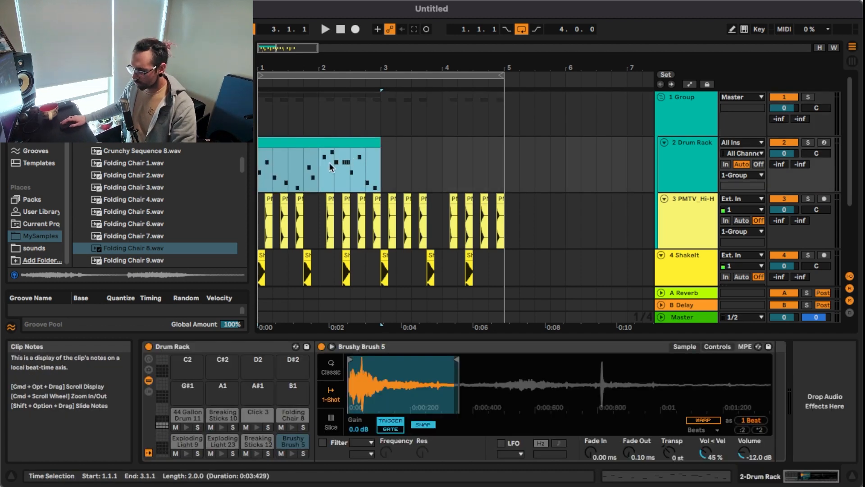
key(super+d)
key(space)
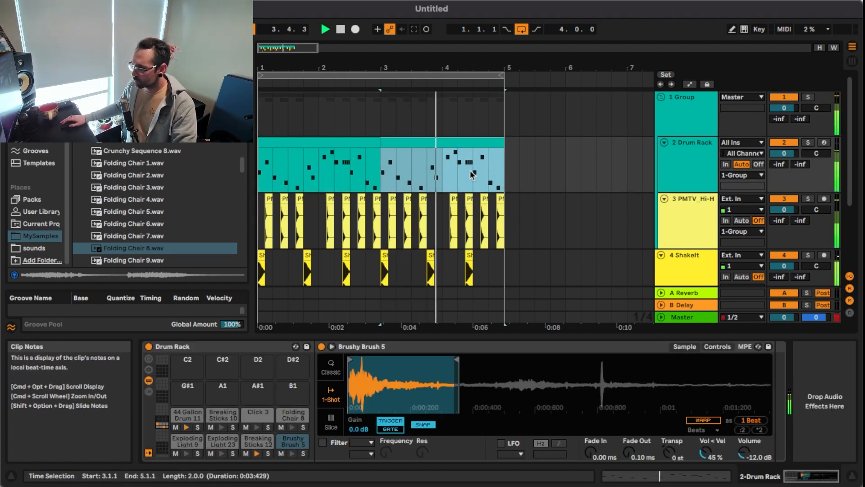
click(689, 115)
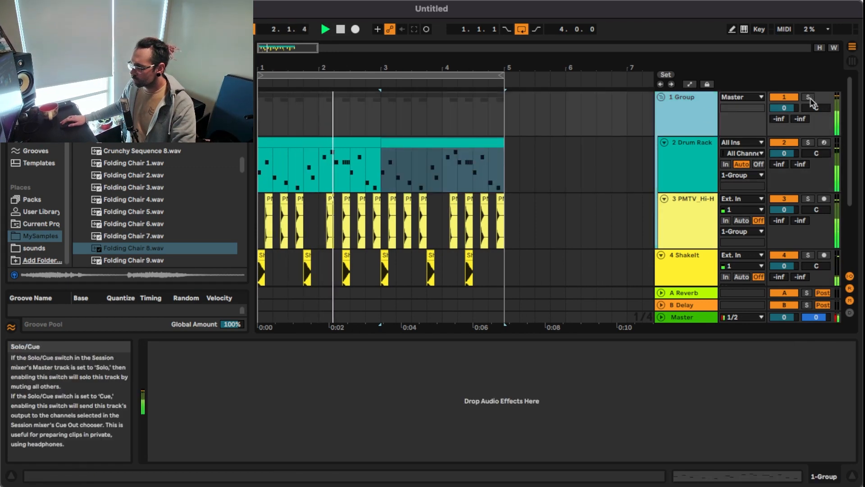
- Stop playback, open the second Drum Rack clip and move its first note at 1.1.1 from Brushy Brush 5 to Click 3
click(409, 160)
key(space)
double_click(392, 162)
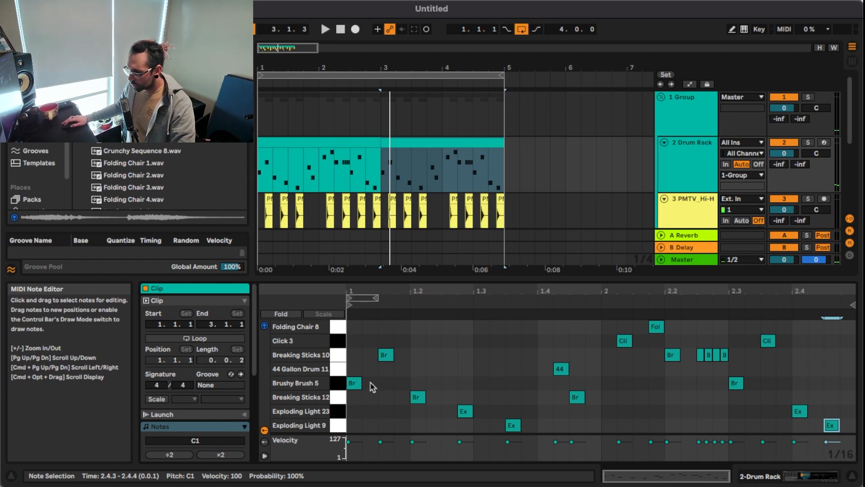
click(358, 386)
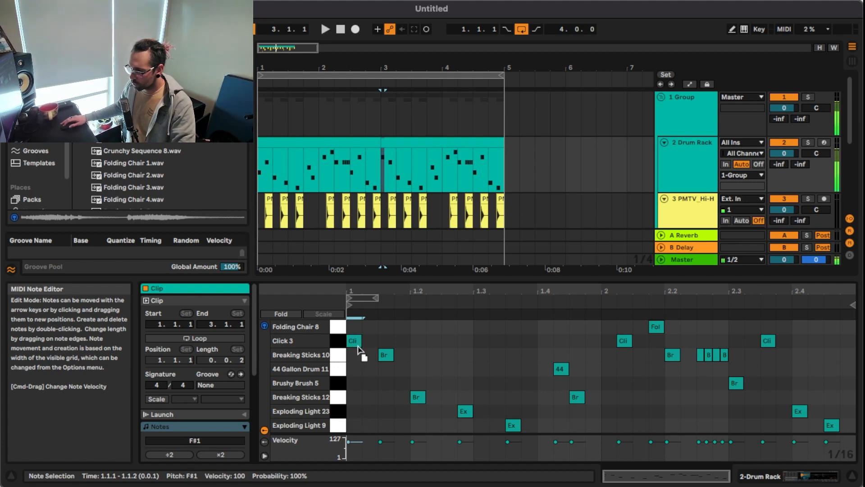
- Shorten the Click 3 note at 1.1.1 to a thirty-second on a 1/32 grid and duplicate it three times
right_click(373, 341)
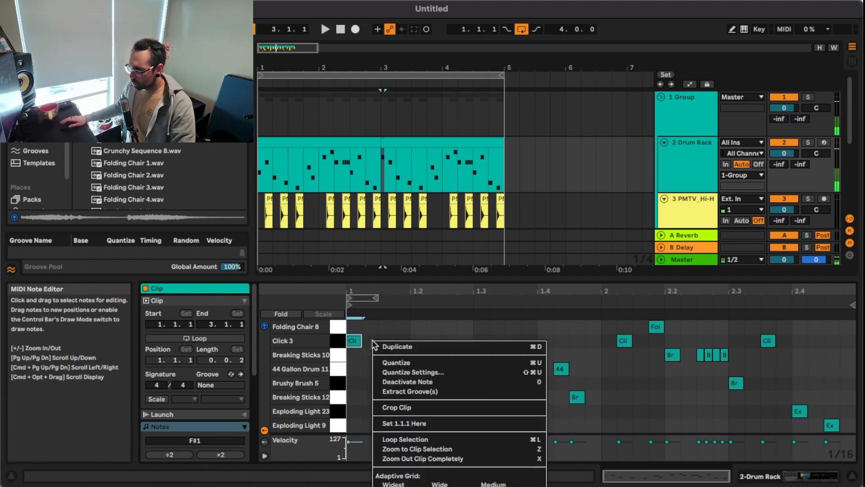
key(Escape)
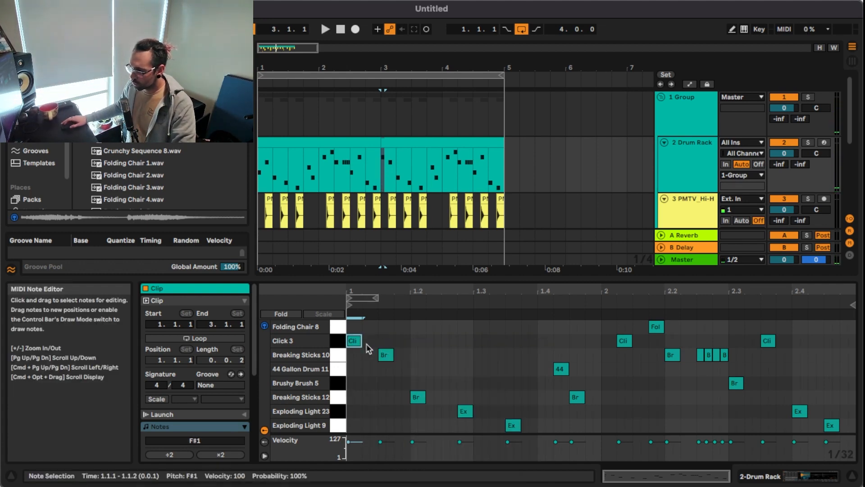
scroll(383, 347, up, 5)
scroll(385, 348, left, 2)
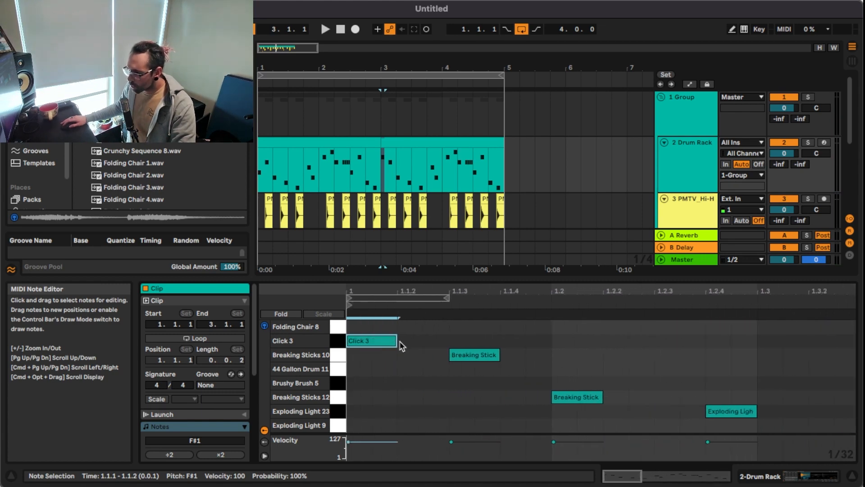
drag(396, 342, 380, 344)
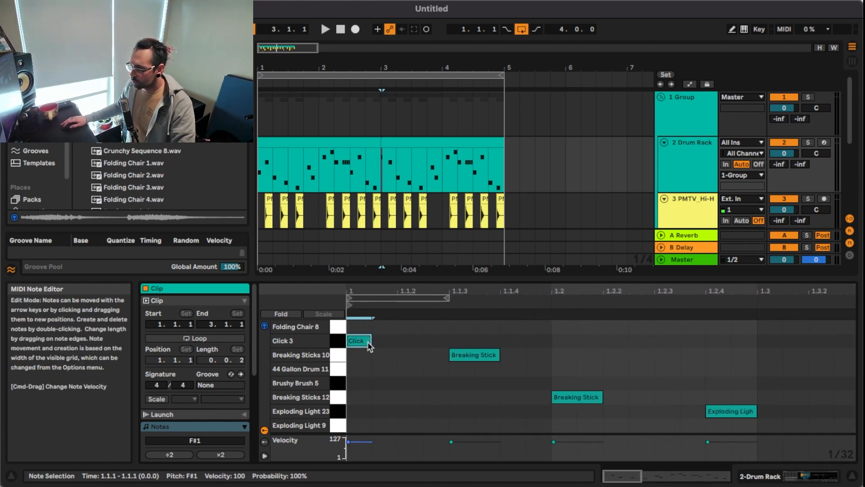
key(super+d)
key(super+d)
key(super+d)
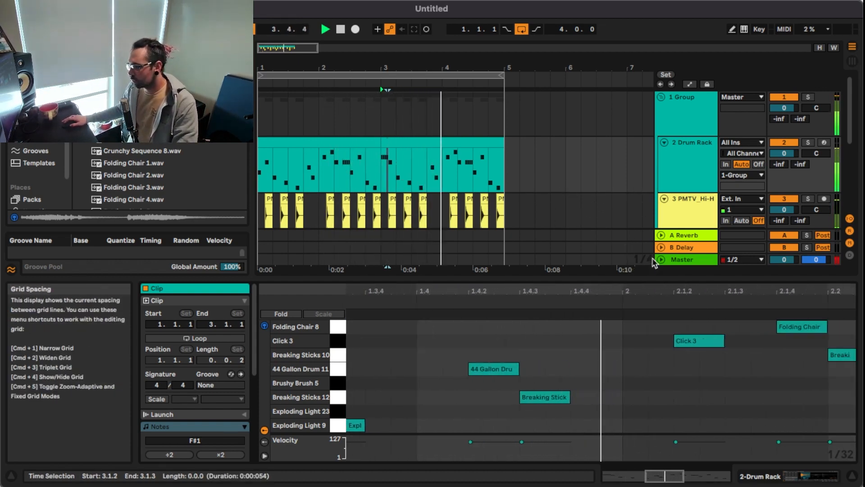
- Solo the new track group and listen to the Drum Rack and hi-hat loop on its own
click(689, 126)
key(space)
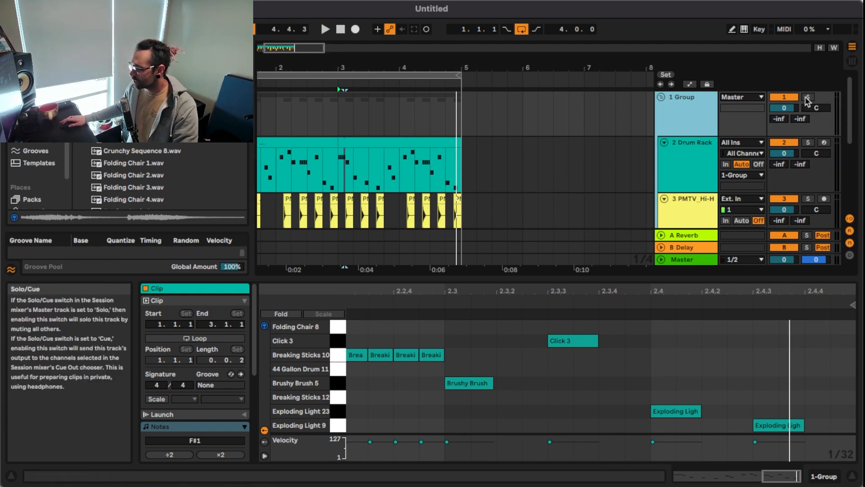
scroll(689, 112, down, 3)
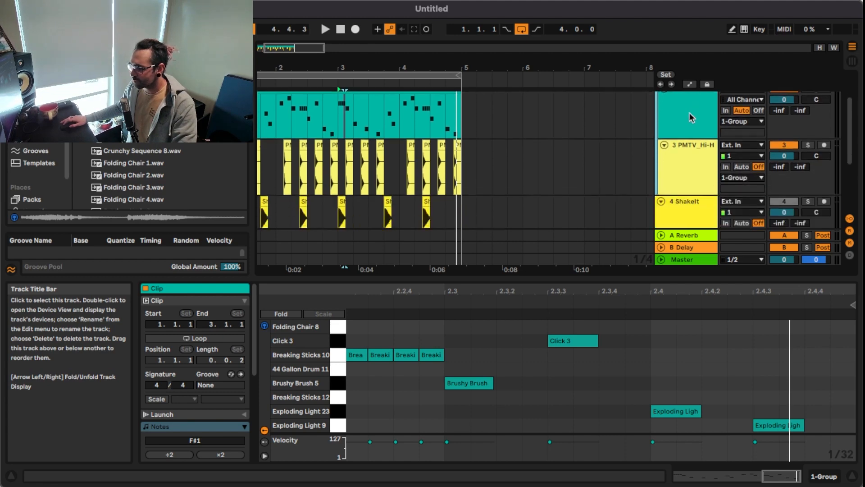
key(space)
scroll(688, 133, up, 1)
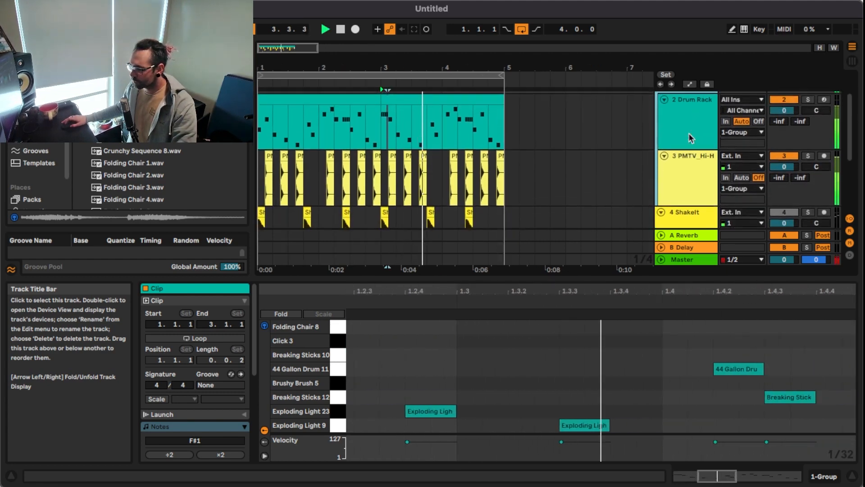
scroll(689, 134, down, 3)
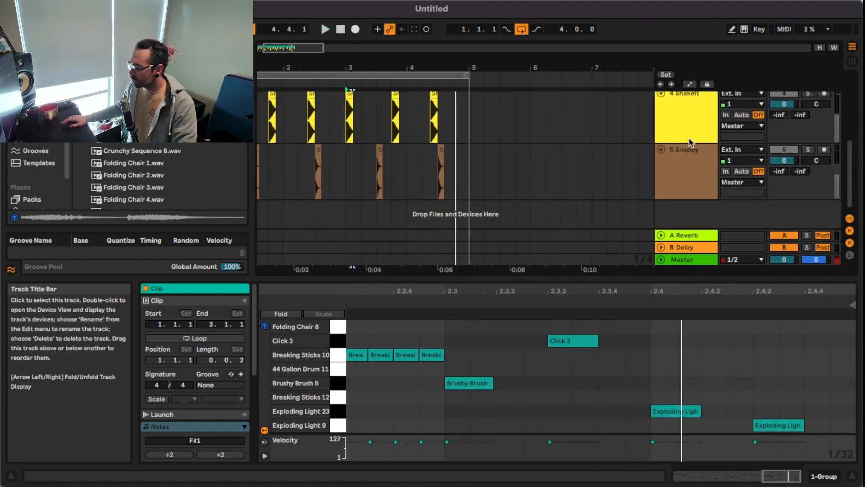
key(space)
- Insert a new audio track and move it directly above the ShakeIt track
click(683, 162)
key(super+t)
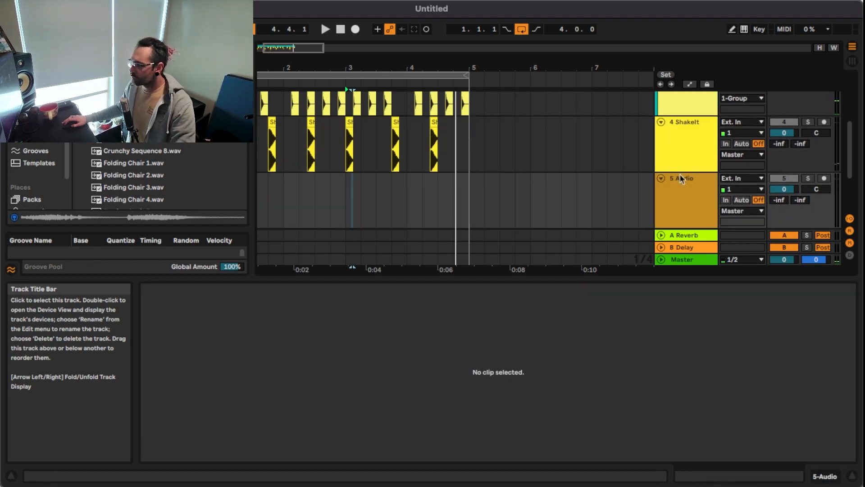
drag(682, 200, 681, 132)
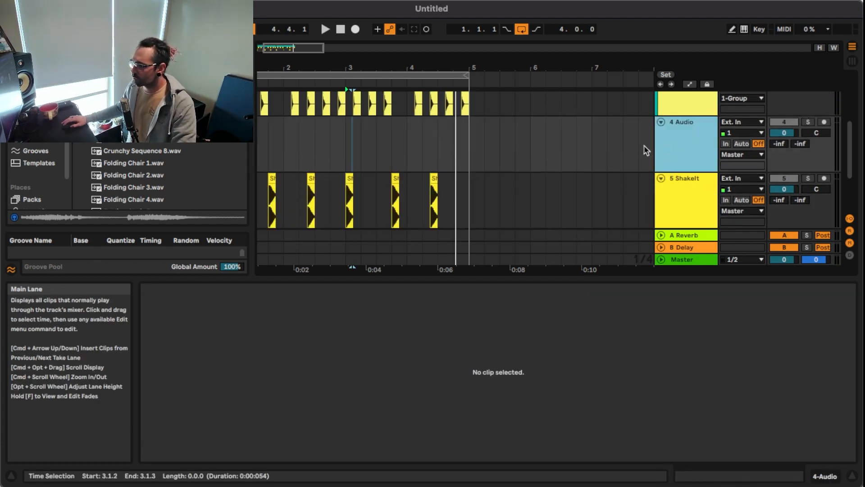
scroll(565, 140, left, 1)
- Set the new audio track's input to Resampling and arm it for recording
click(694, 140)
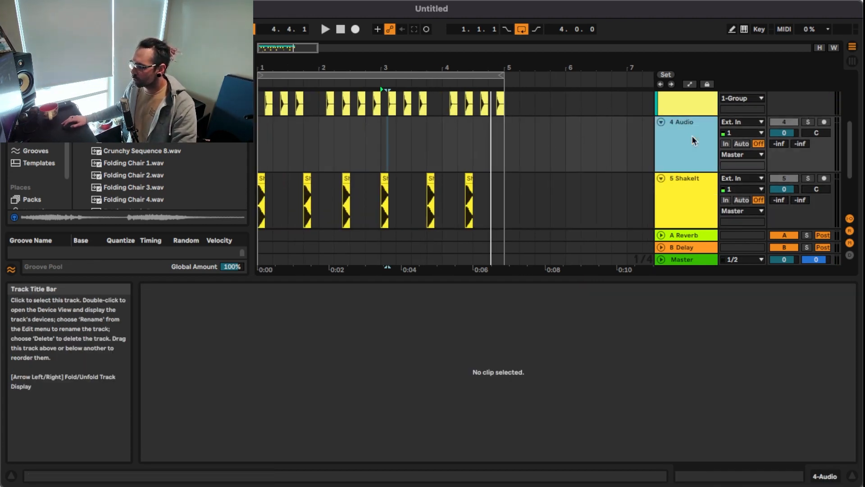
click(757, 123)
click(741, 153)
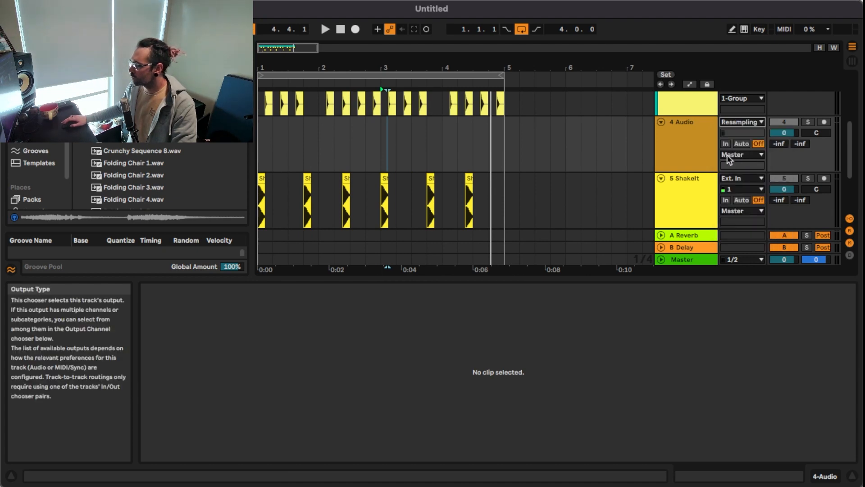
click(824, 122)
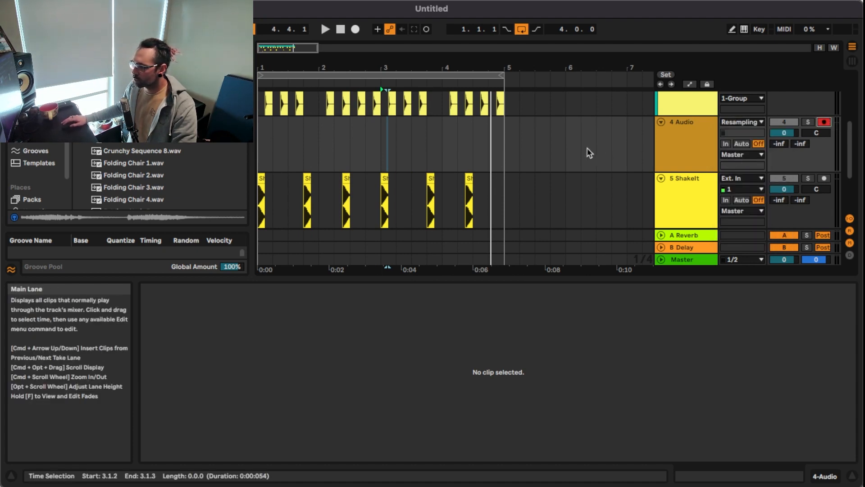
- Record the soloed group's four-bar loop onto the Audio track and remove the tiny stray clip recorded over its start
scroll(572, 147, up, 3)
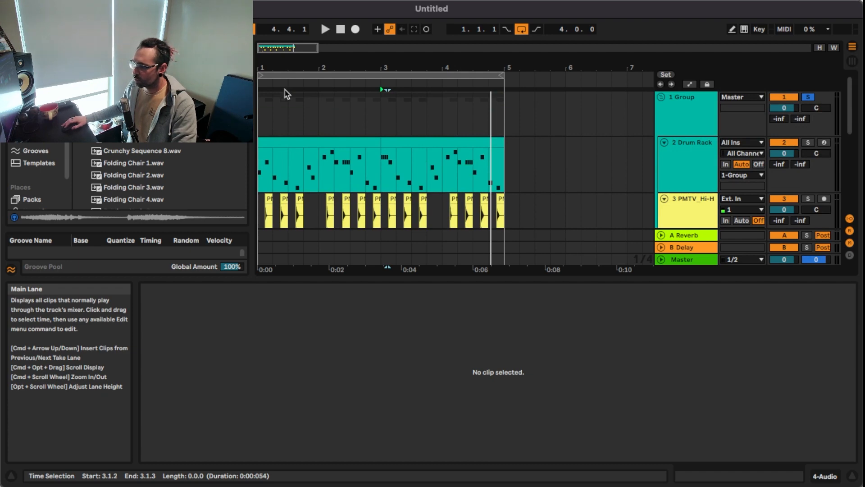
click(355, 29)
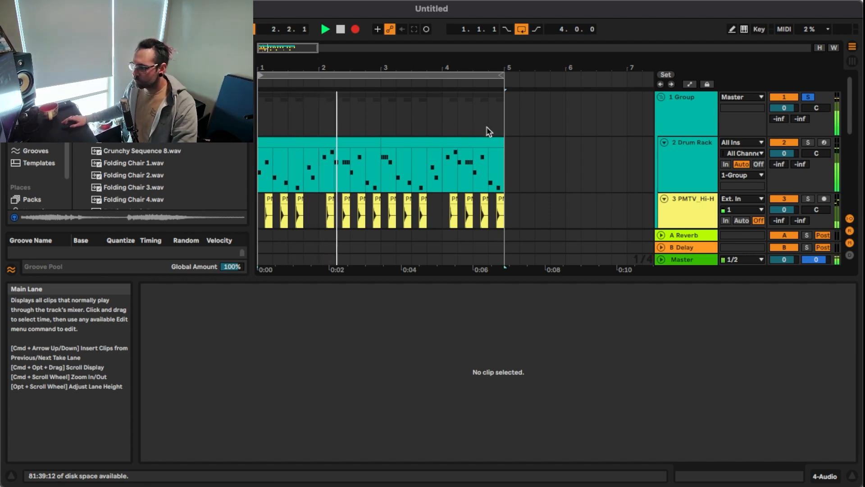
scroll(487, 131, down, 1)
scroll(485, 126, down, 3)
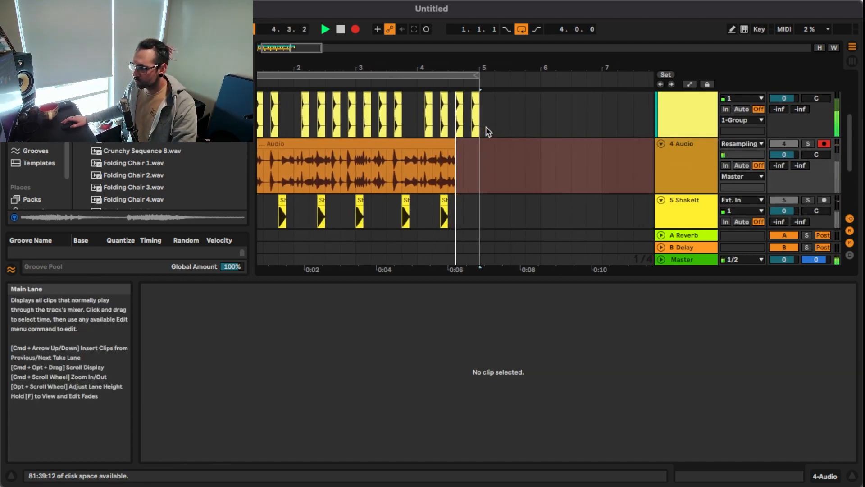
key(space)
click(438, 145)
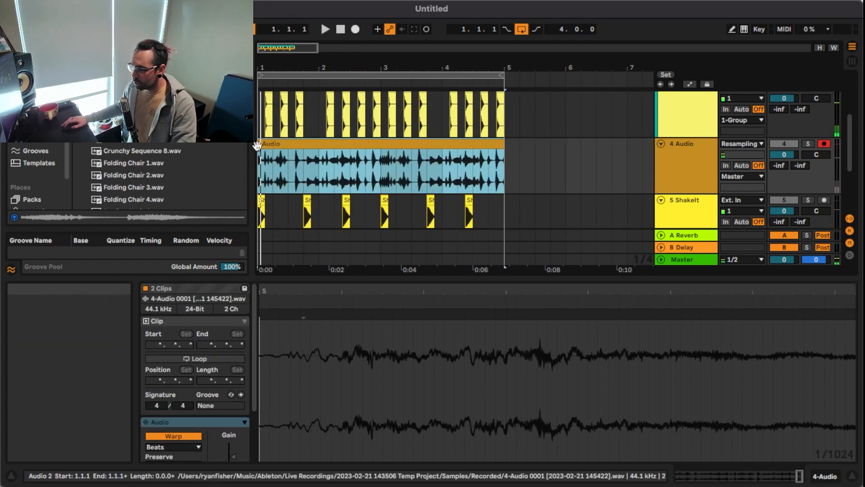
click(259, 144)
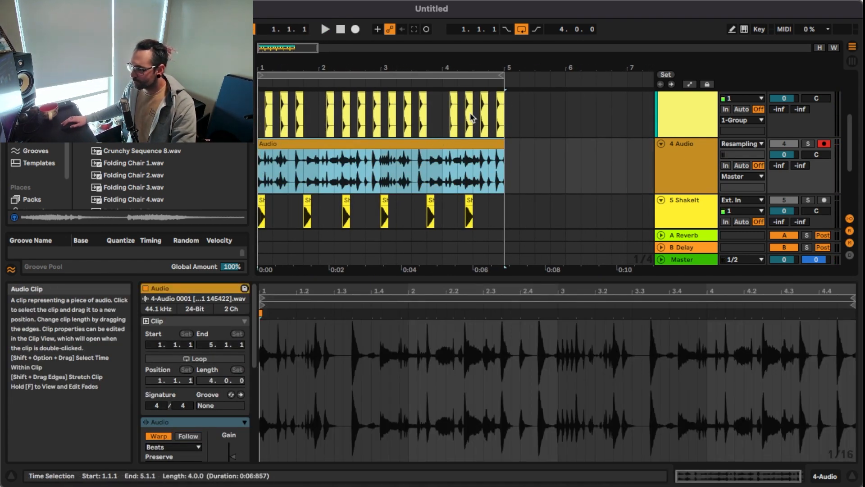
- Solo the Audio track and play back the resampled recording
click(807, 144)
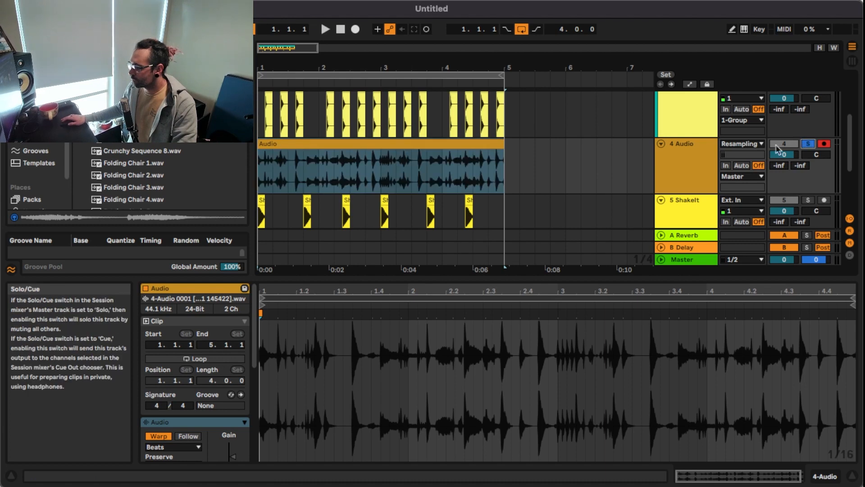
key(space)
scroll(416, 149, down, 5)
scroll(416, 148, down, 2)
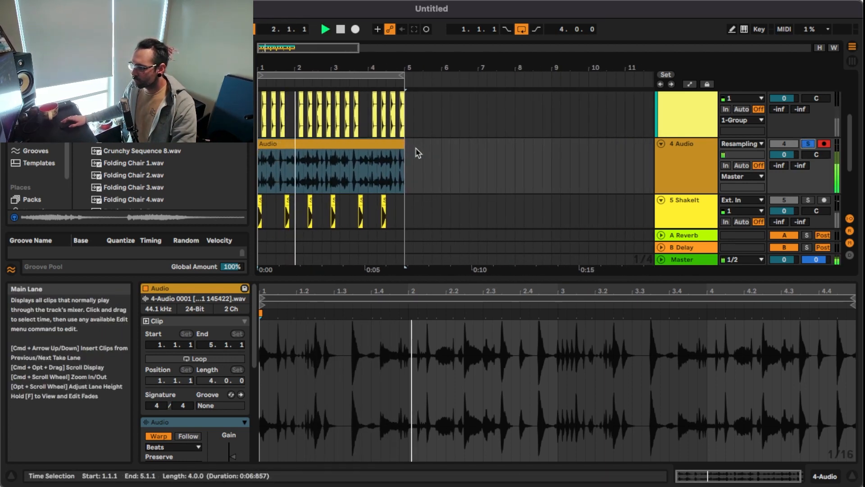
- Extend the arrangement loop to eight bars and select the Audio track from bar 1 to bar 9
drag(402, 74, 546, 83)
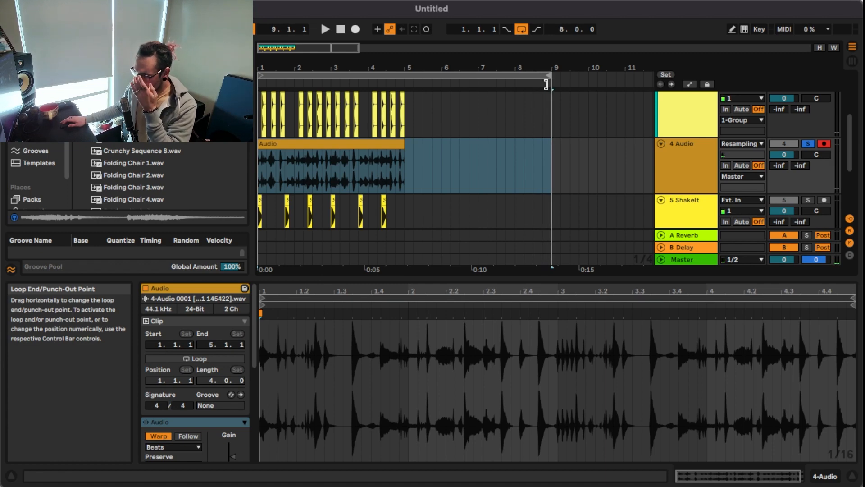
click(259, 175)
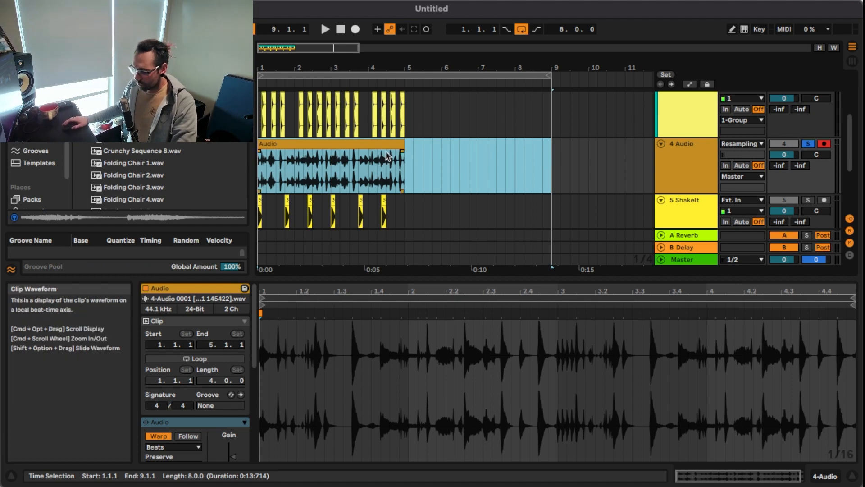
- Duplicate the four-bar resampled clip on the Audio track so it also fills bars 5 to 9
scroll(385, 153, up, 2)
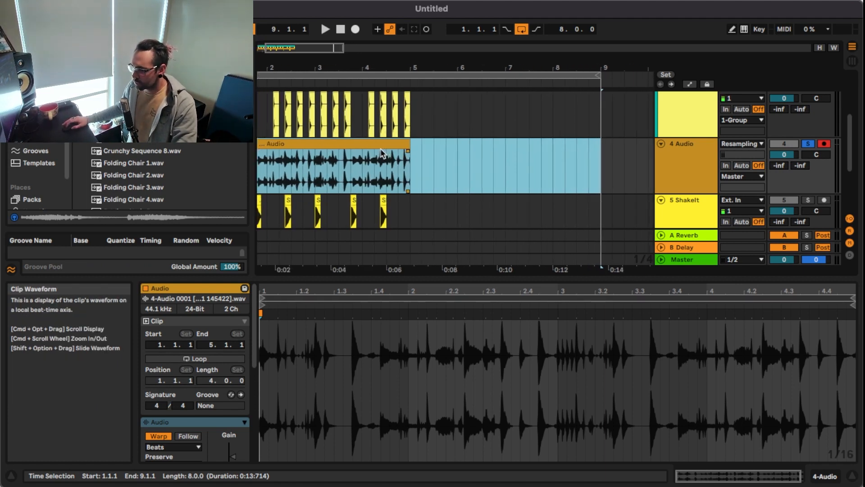
scroll(380, 148, up, 2)
scroll(380, 149, left, 1)
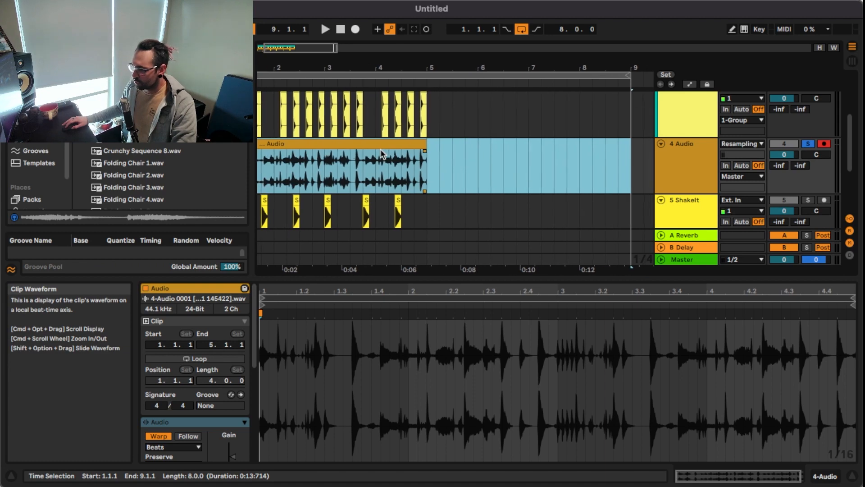
scroll(397, 149, left, 3)
key(super+d)
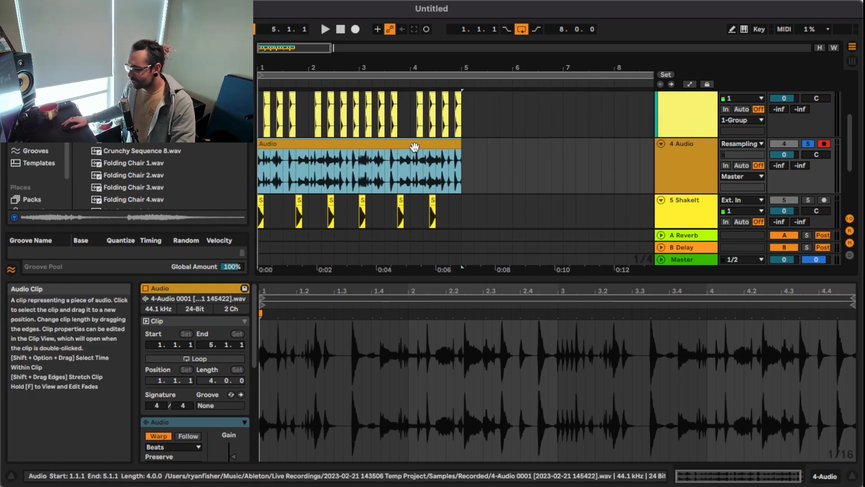
scroll(382, 145, down, 4)
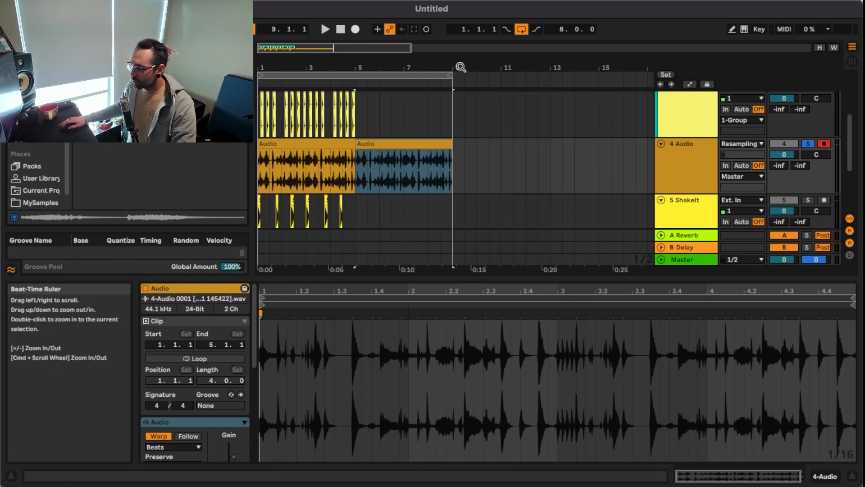
- Extend the arrangement loop to sixteen bars and duplicate the Audio track's two clips to fill bars 9 to 17
drag(452, 73, 648, 88)
click(366, 146)
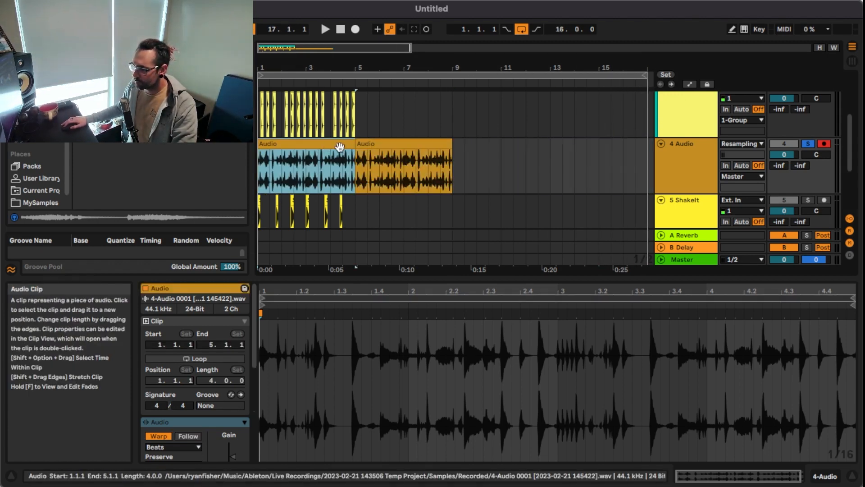
key(super+d)
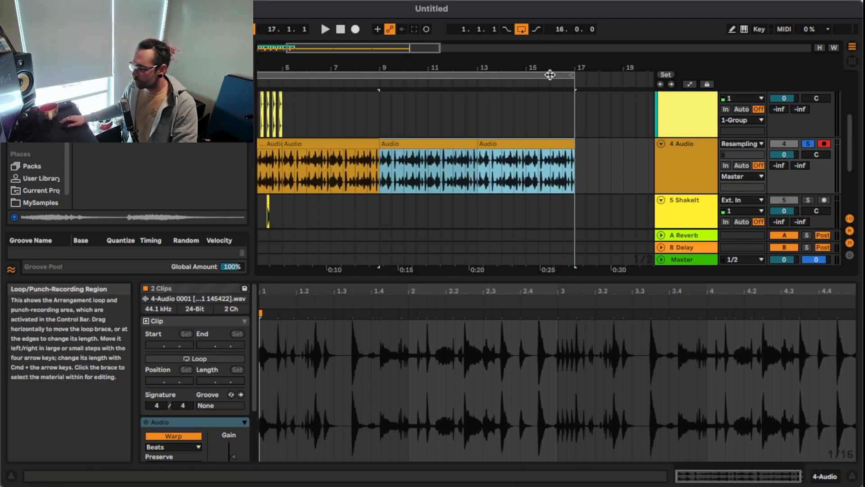
- Play back the extended Audio track loop, stop it, and show the track's device chain
key(space)
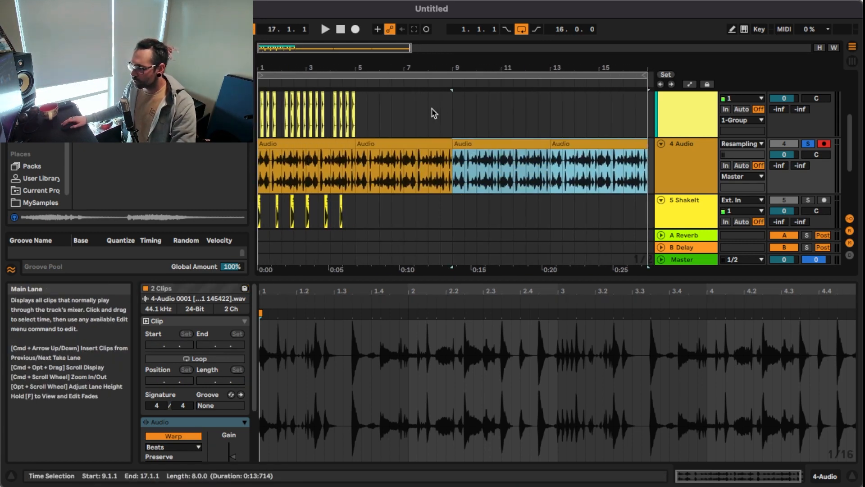
scroll(438, 111, down, 3)
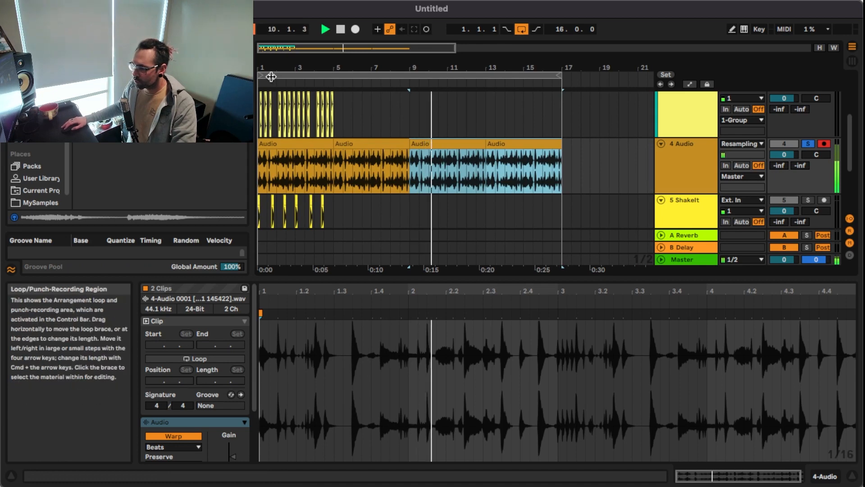
click(672, 145)
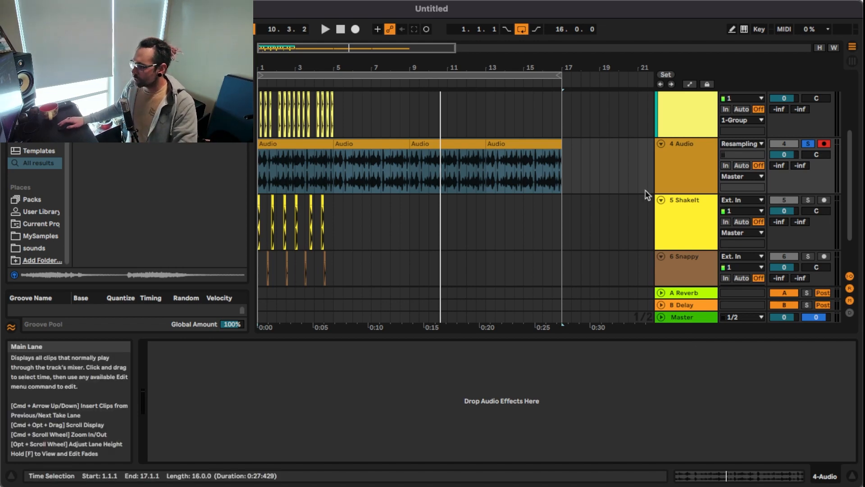
click(679, 172)
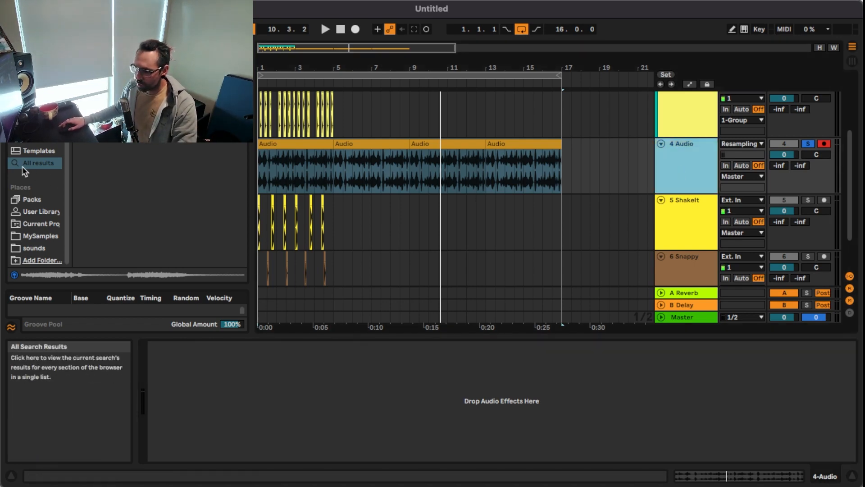
- Expand Audio Effect Rack under the Utilities audio effects and look through the saved rack presets
click(46, 235)
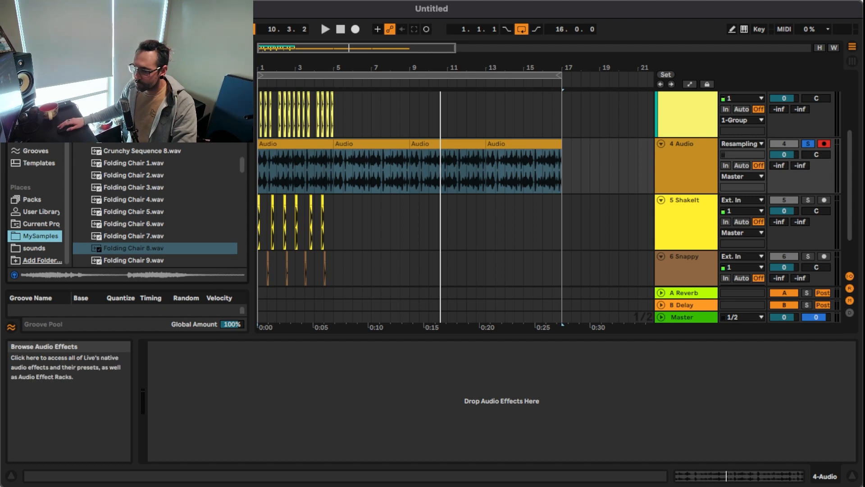
click(38, 78)
scroll(121, 166, down, 4)
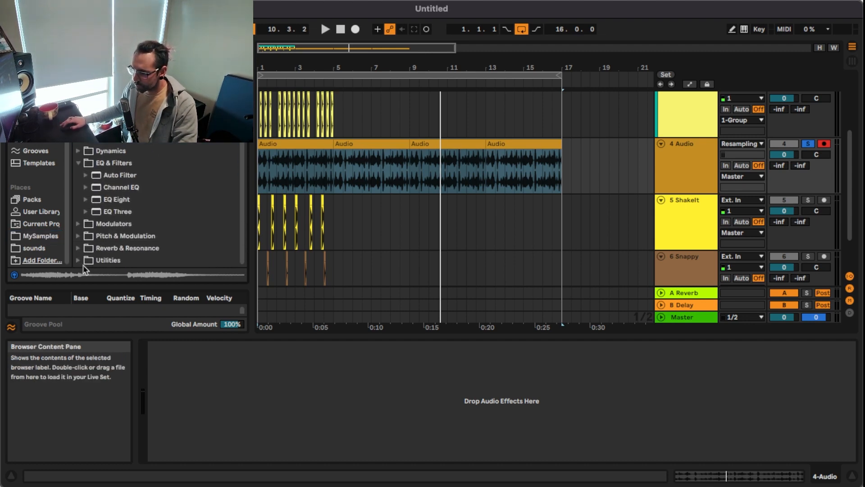
click(78, 260)
scroll(144, 193, down, 1)
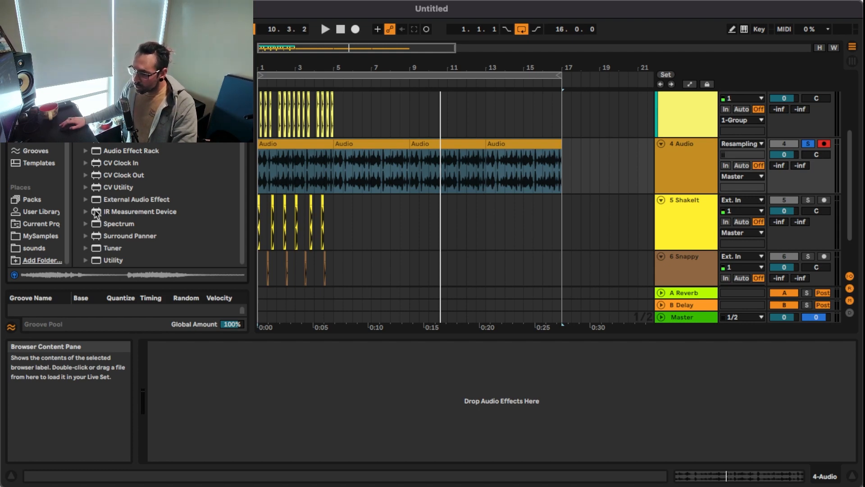
click(83, 153)
click(84, 151)
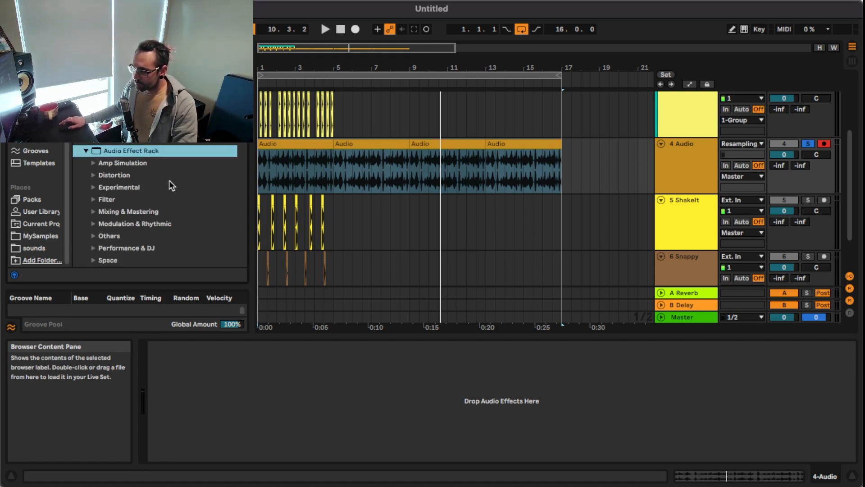
scroll(167, 186, down, 15)
scroll(166, 186, down, 10)
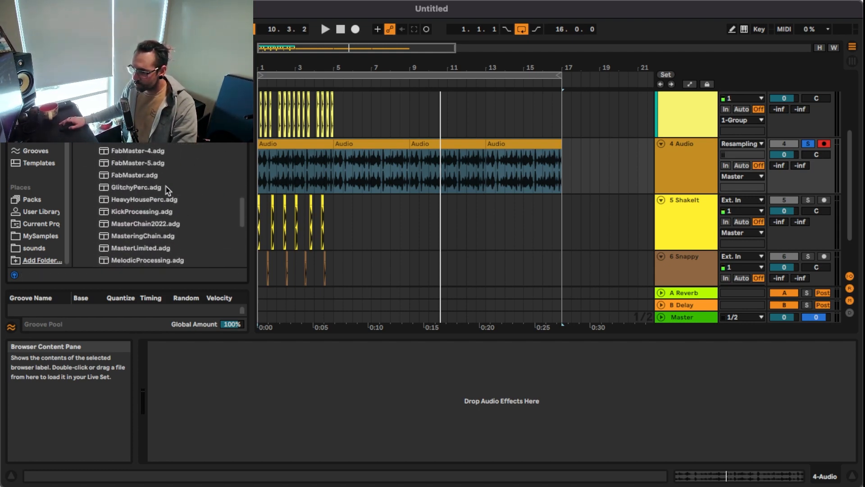
scroll(166, 185, up, 4)
scroll(166, 187, up, 6)
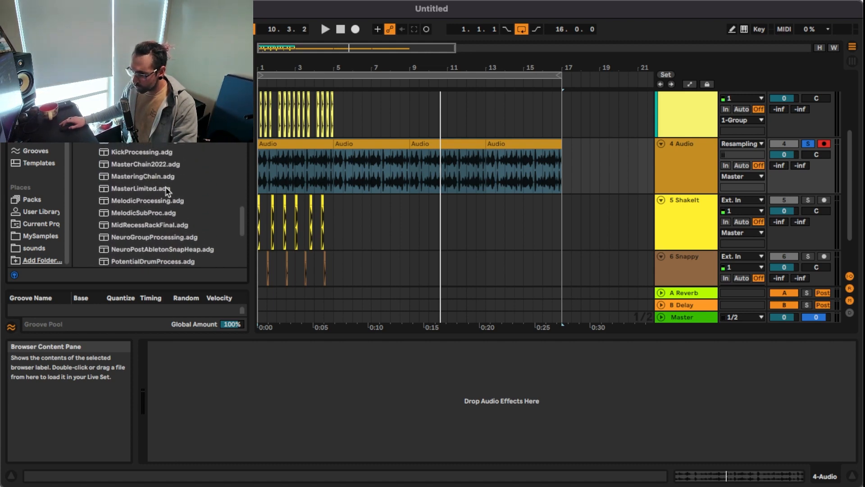
scroll(151, 172, up, 2)
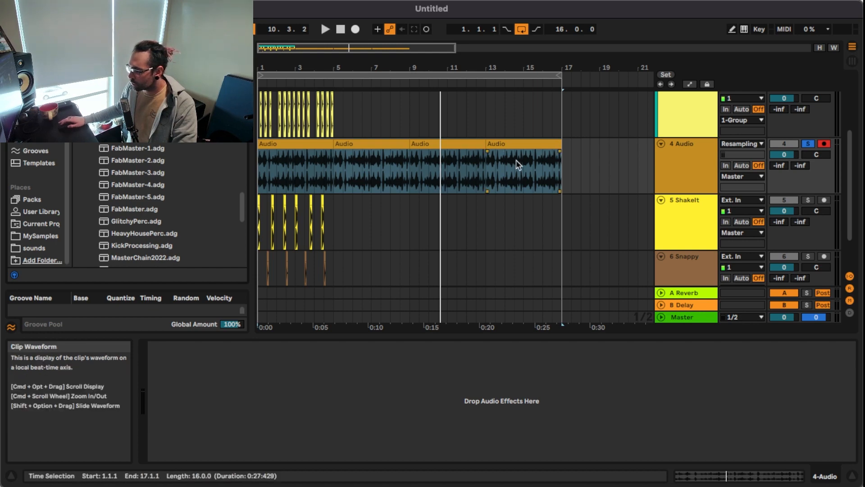
- Load the DeepBassPostOCT22 rack onto the Audio track and close the plug-in windows that open with it
click(678, 166)
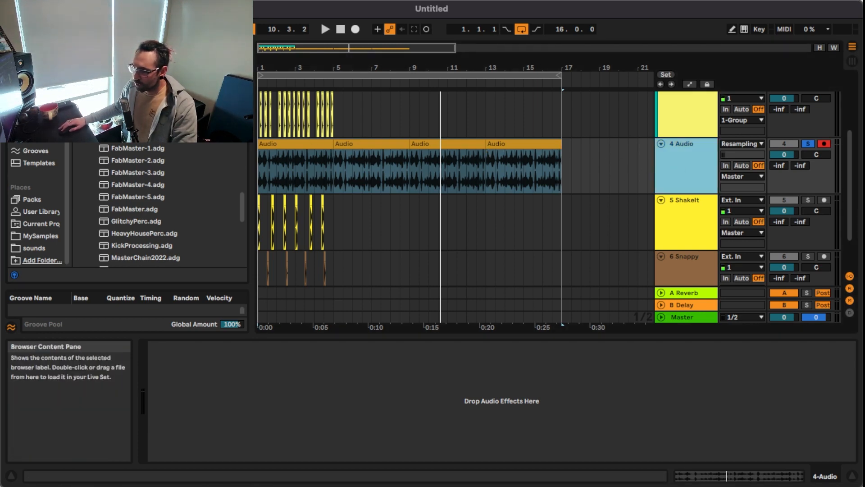
click(139, 130)
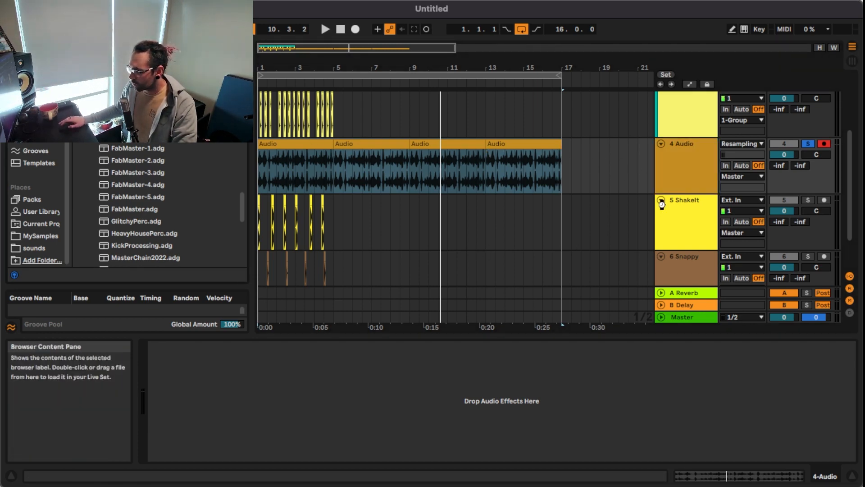
click(685, 173)
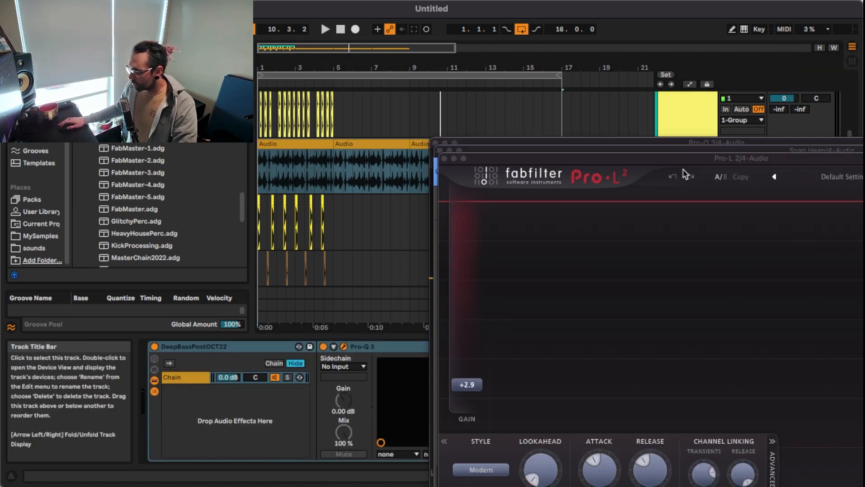
click(444, 159)
click(440, 151)
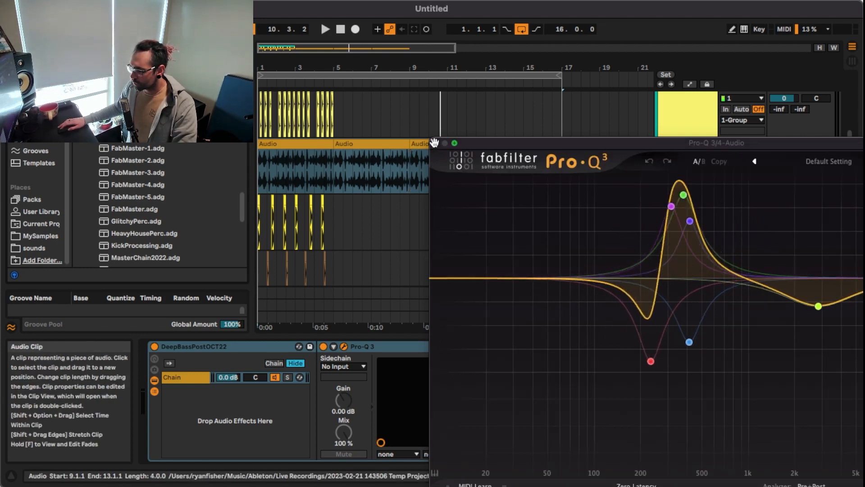
click(433, 143)
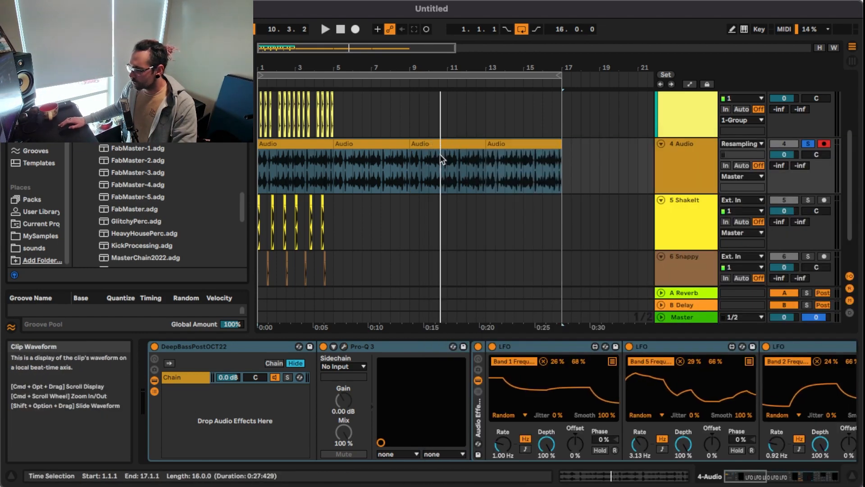
- Play back the Audio track through the DeepBassPostOCT22 rack while looking along its device chain
click(690, 163)
key(space)
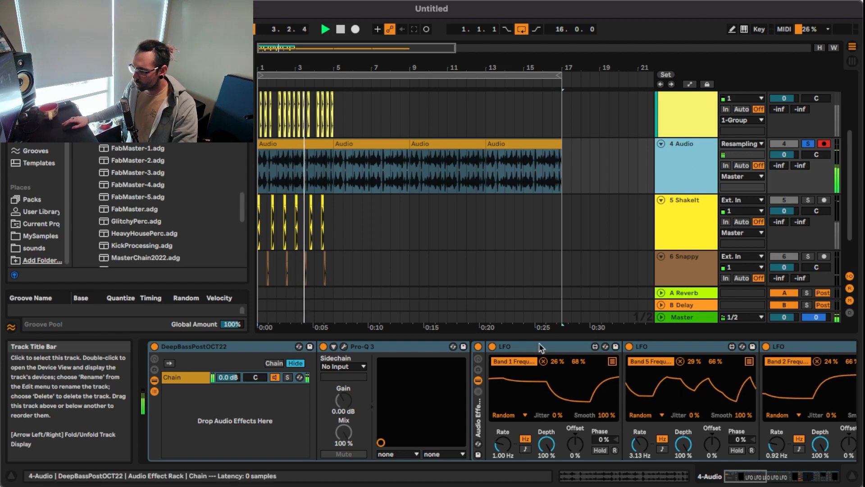
click(519, 394)
scroll(527, 396, right, 10)
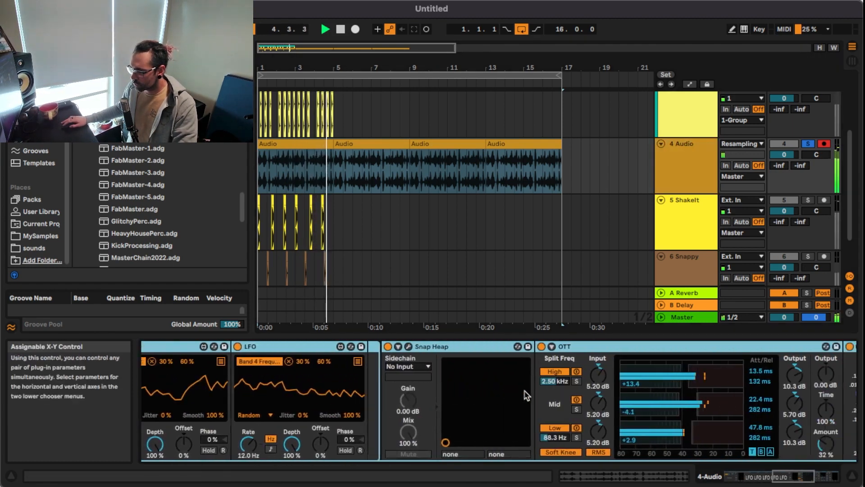
scroll(477, 387, left, 10)
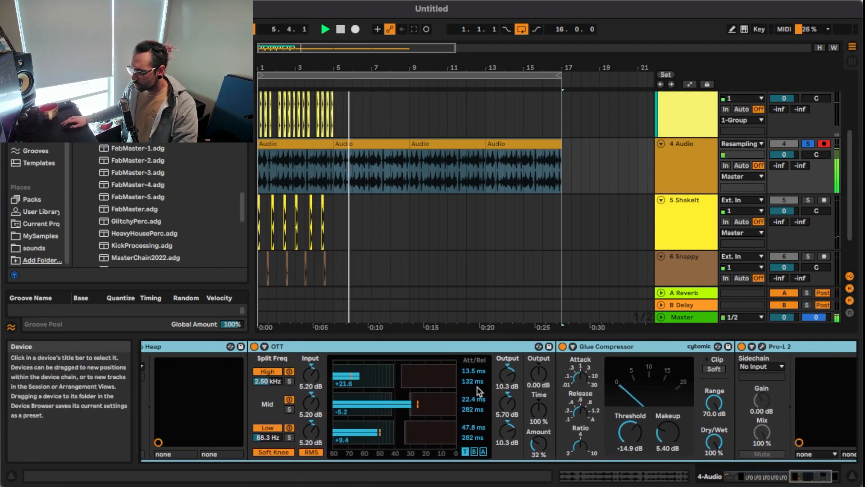
scroll(477, 391, left, 8)
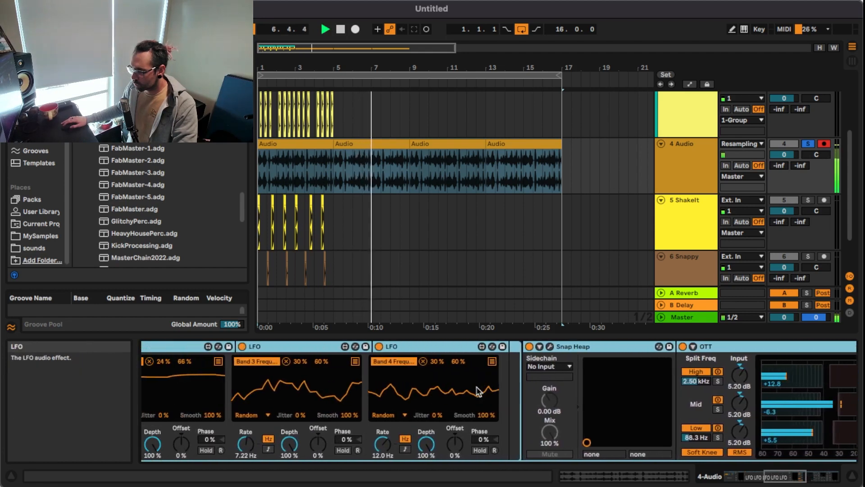
scroll(478, 391, left, 3)
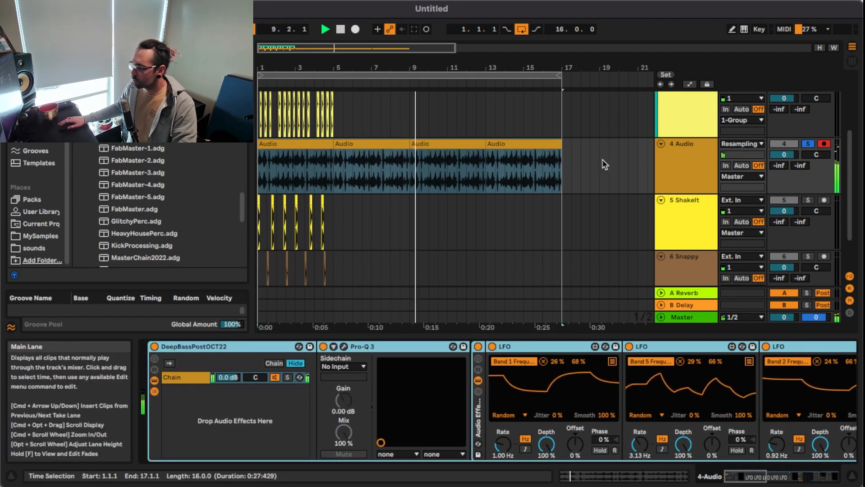
- Stop playback, examine the modulated EQ bands in the rack's Pro-Q 3 window, and hide the window
click(669, 160)
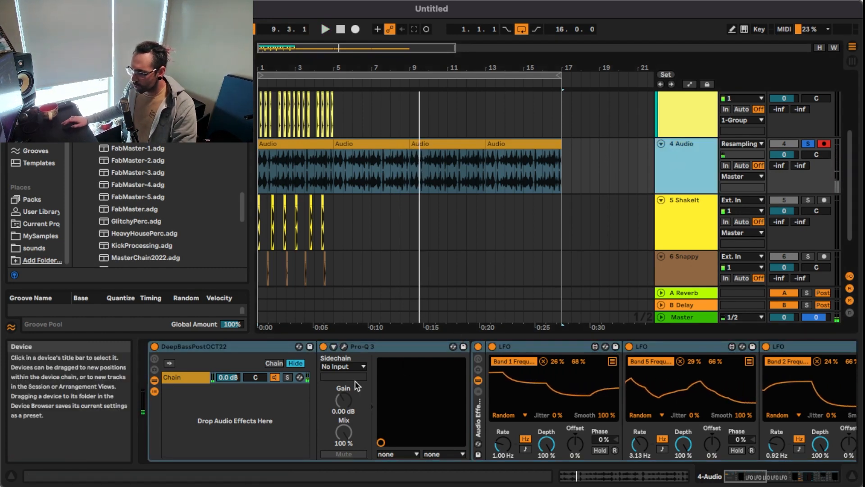
click(343, 347)
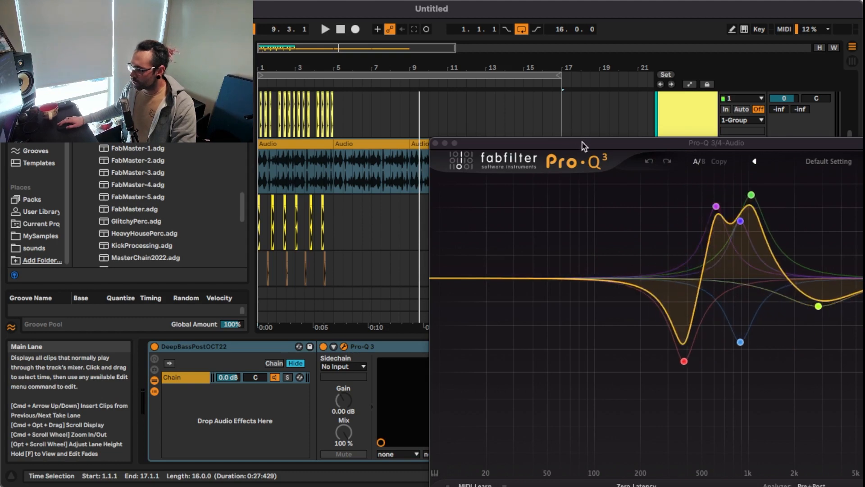
drag(584, 146, 366, 96)
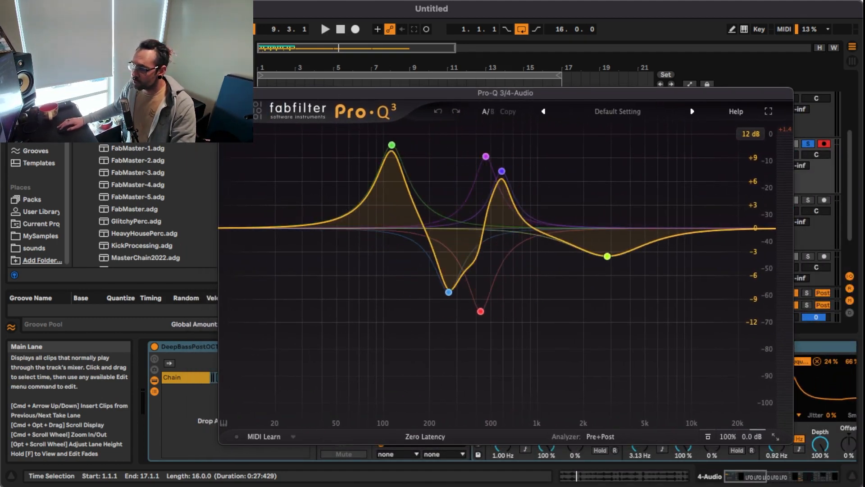
key(super+alt+p)
- Examine the rack's five LFO devices mapped to the Pro-Q 3 band frequencies and the Snap Heap and OTT after them
scroll(559, 404, right, 10)
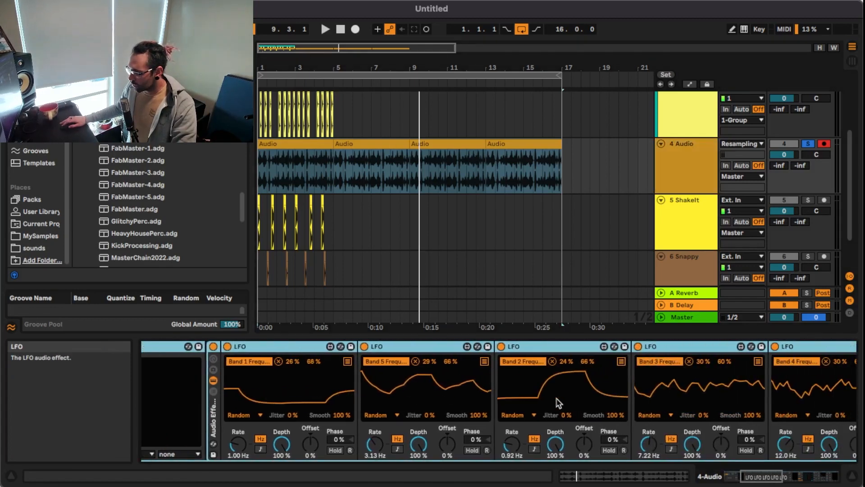
scroll(558, 404, right, 4)
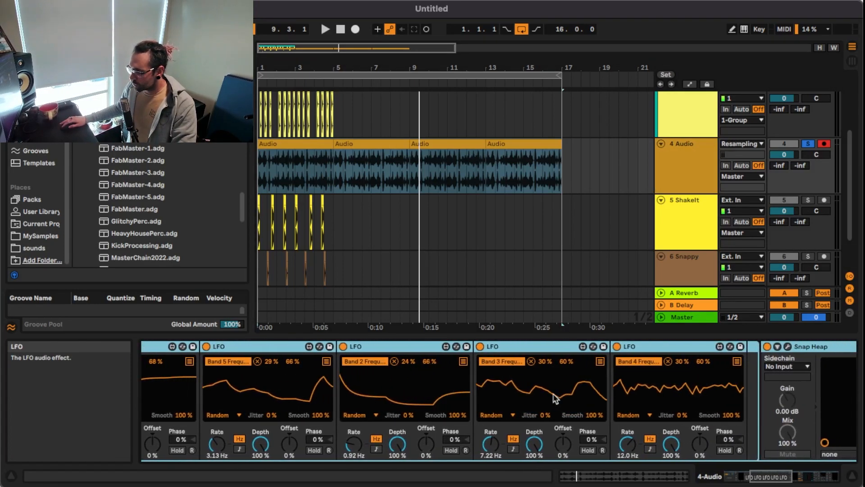
scroll(332, 383, left, 3)
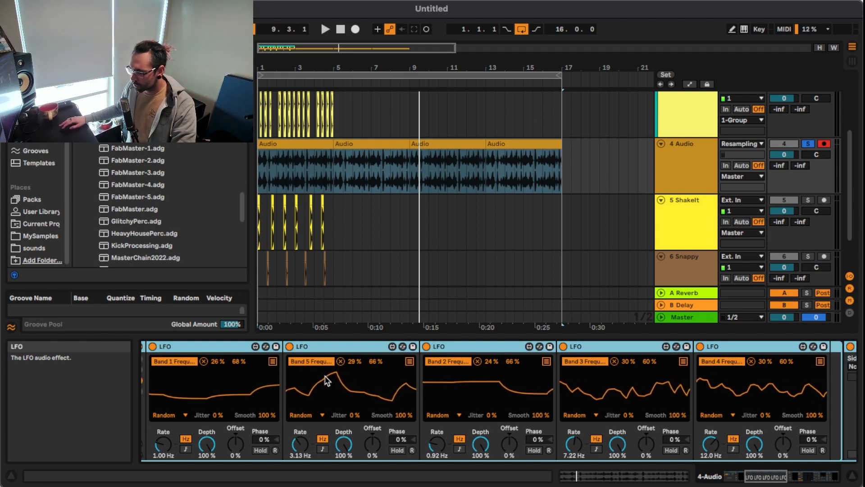
scroll(327, 380, left, 1)
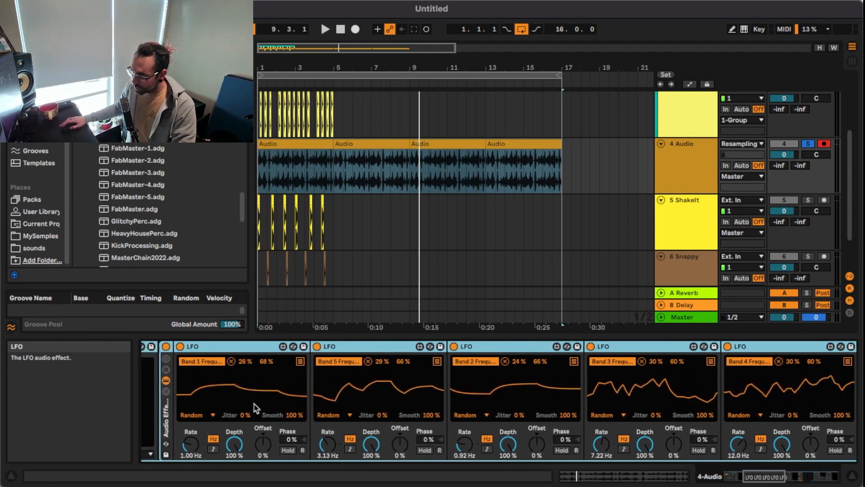
scroll(505, 401, right, 8)
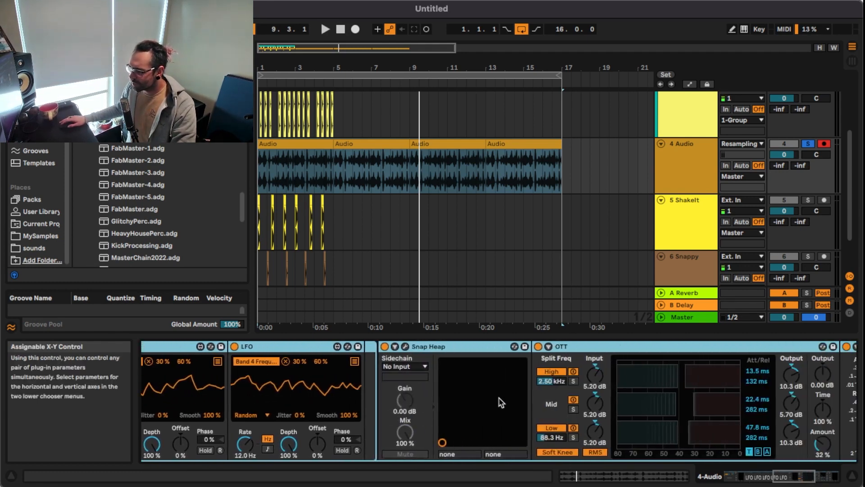
- Open the Snap Heap plug-in window, move it into clear view, and examine the filters on Parallel Bus 1a and 1b
click(457, 346)
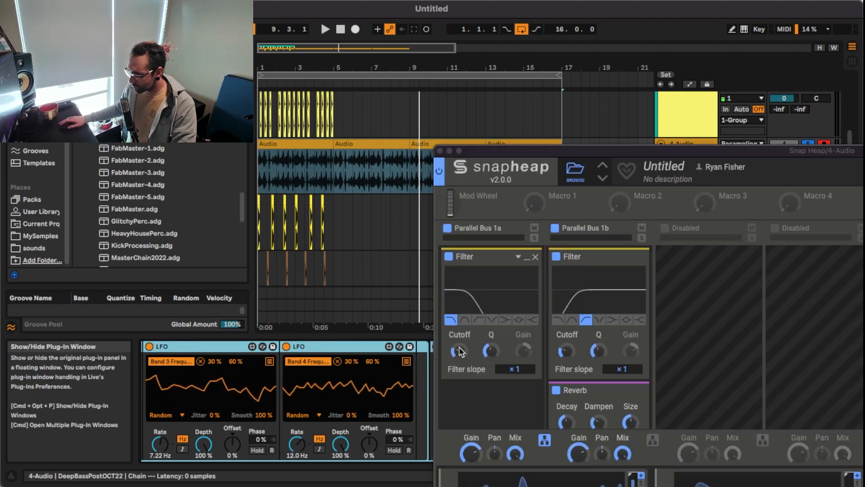
drag(702, 149, 554, 63)
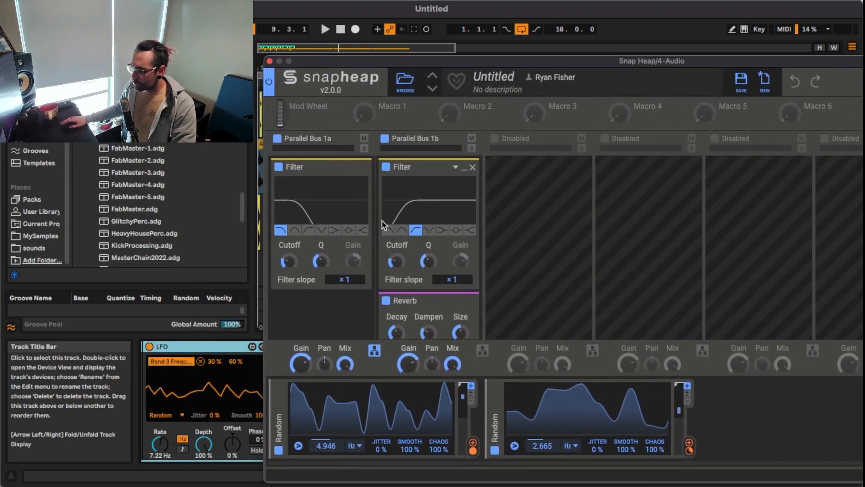
scroll(344, 216, down, 7)
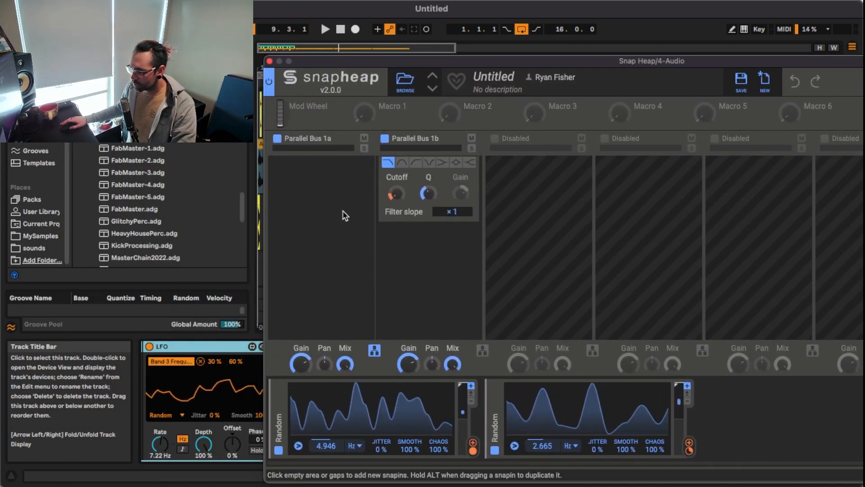
scroll(344, 217, up, 7)
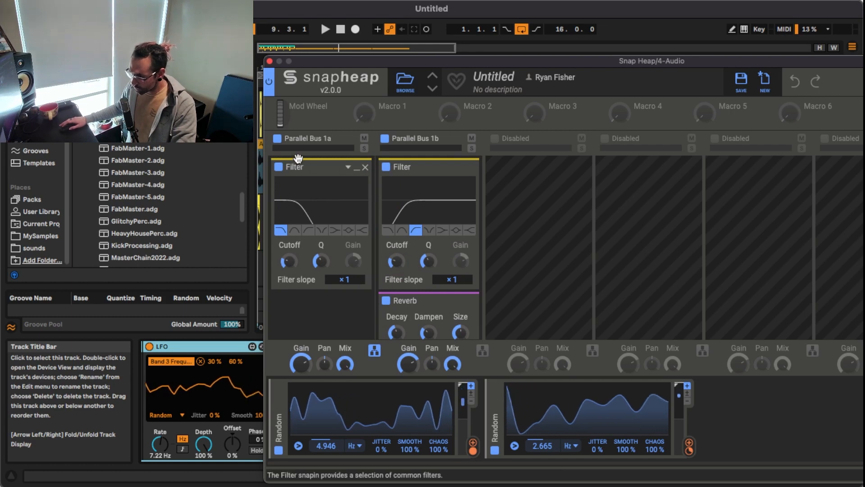
scroll(341, 210, down, 5)
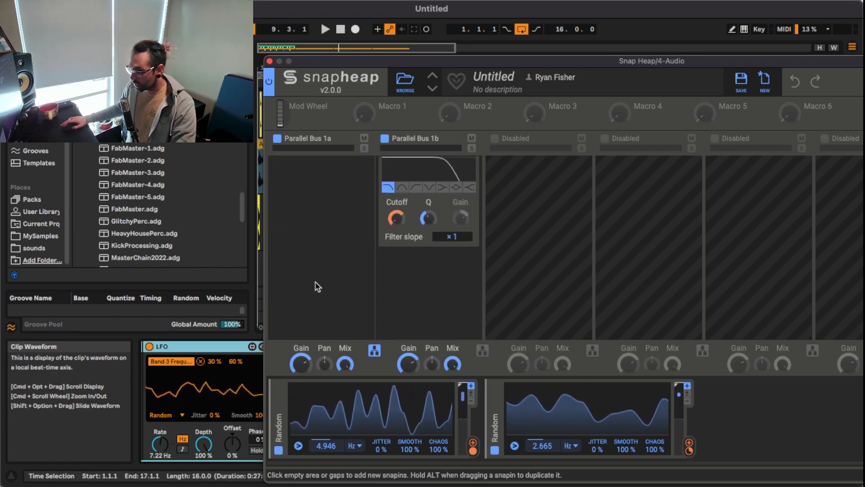
scroll(371, 214, up, 5)
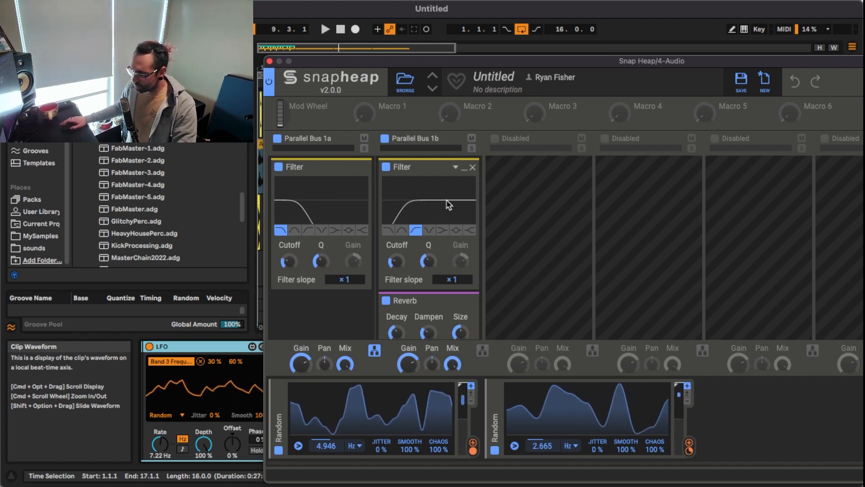
- Examine the Reverb and the modulated low-pass Filter on Snap Heap's Parallel Bus 1b, and close the plug-in window
scroll(440, 235, down, 3)
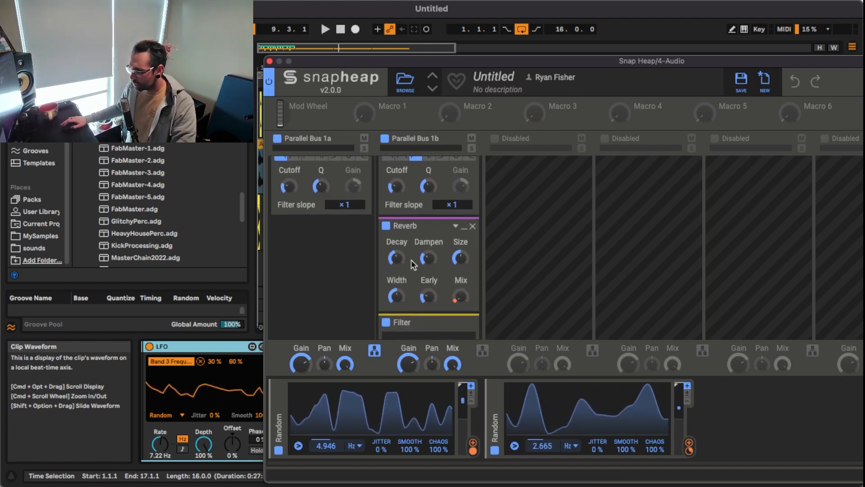
scroll(355, 270, down, 2)
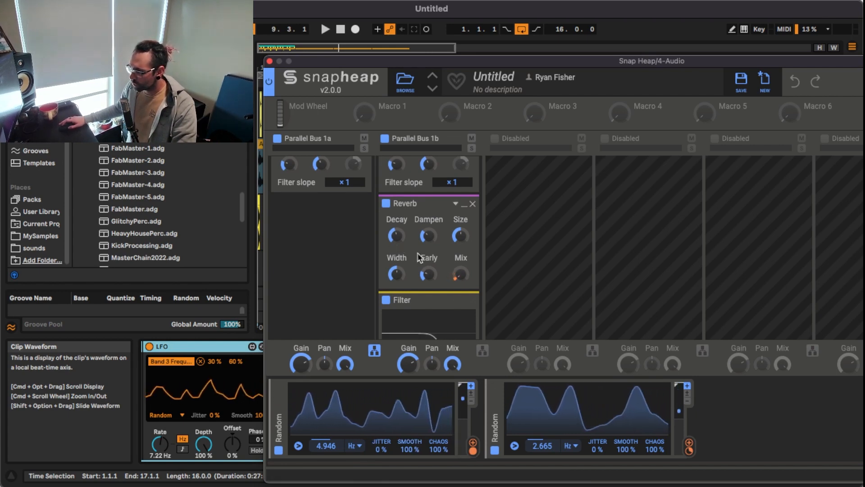
scroll(443, 266, down, 4)
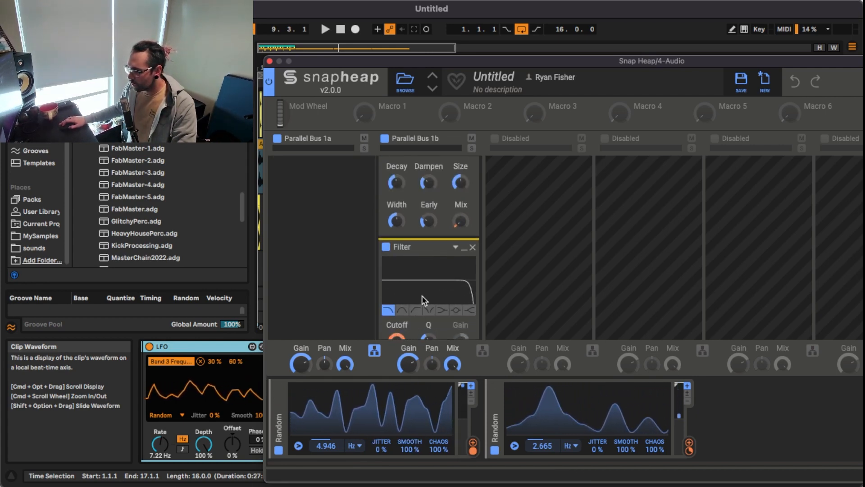
scroll(407, 288, down, 2)
scroll(411, 284, down, 8)
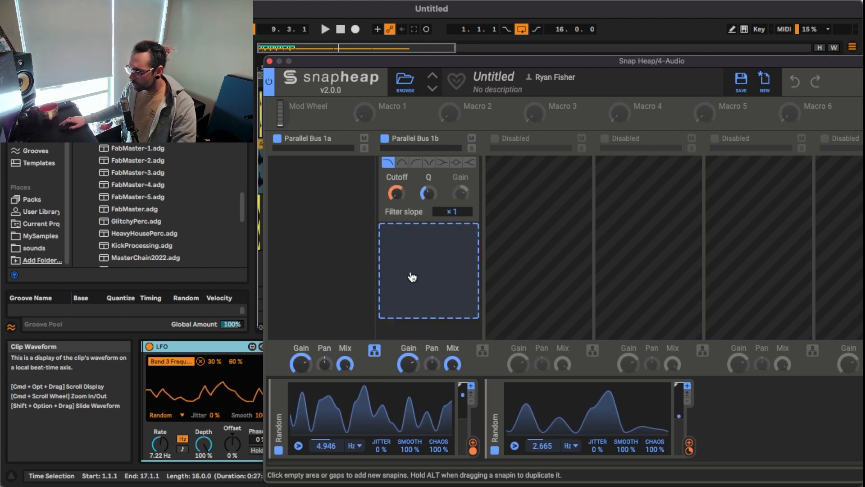
scroll(417, 255, up, 14)
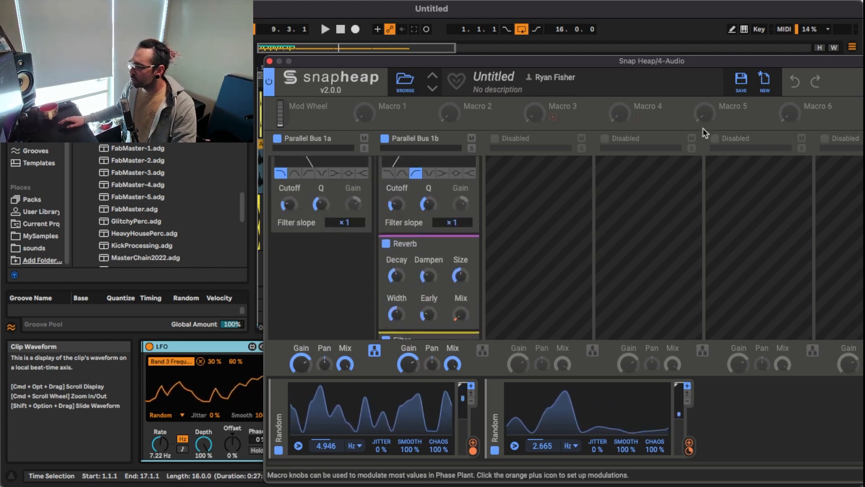
click(269, 62)
- Play back the processed Audio track and deactivate the rack's OTT device to compare the sound without it
key(space)
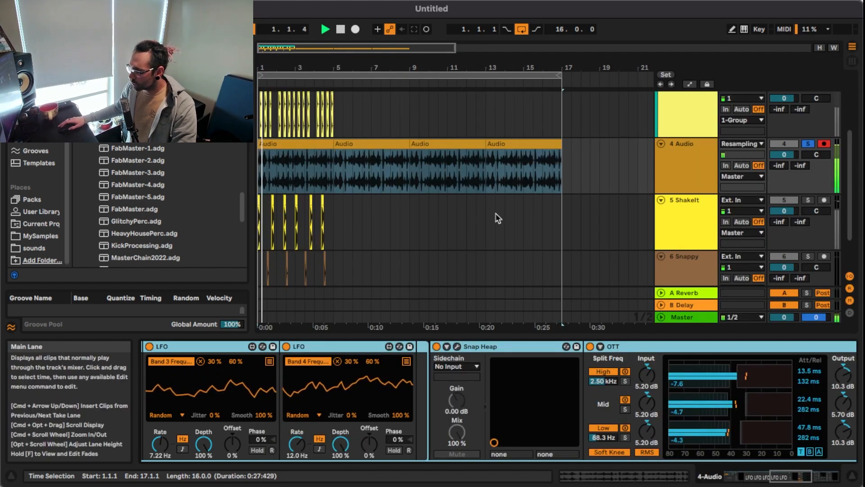
click(662, 175)
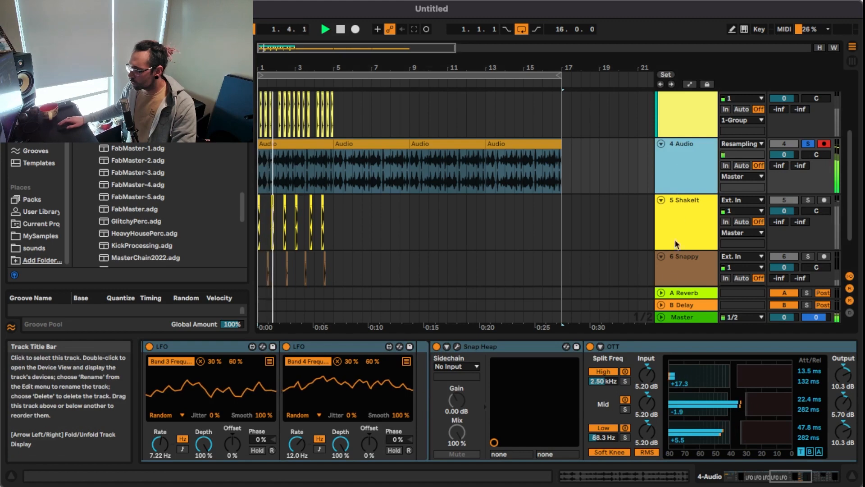
click(612, 376)
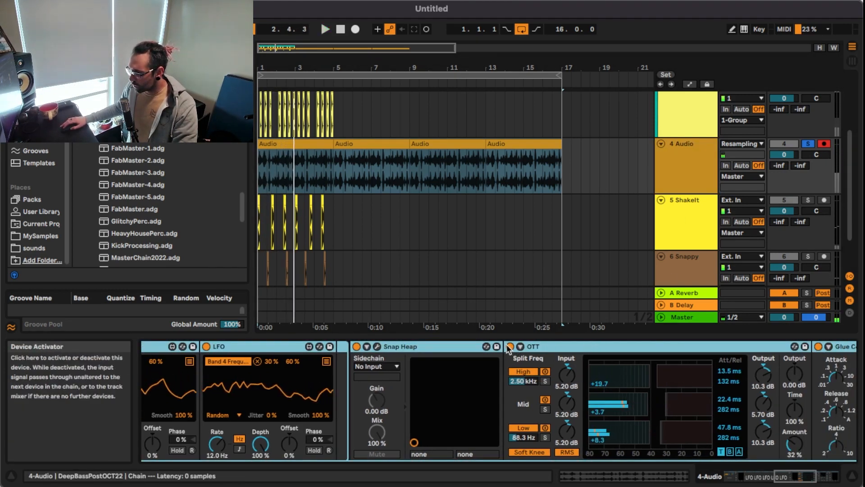
click(561, 349)
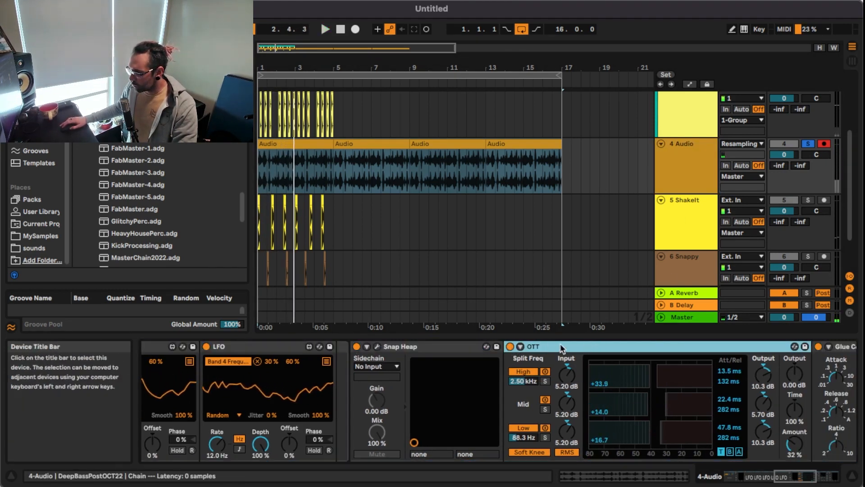
click(510, 346)
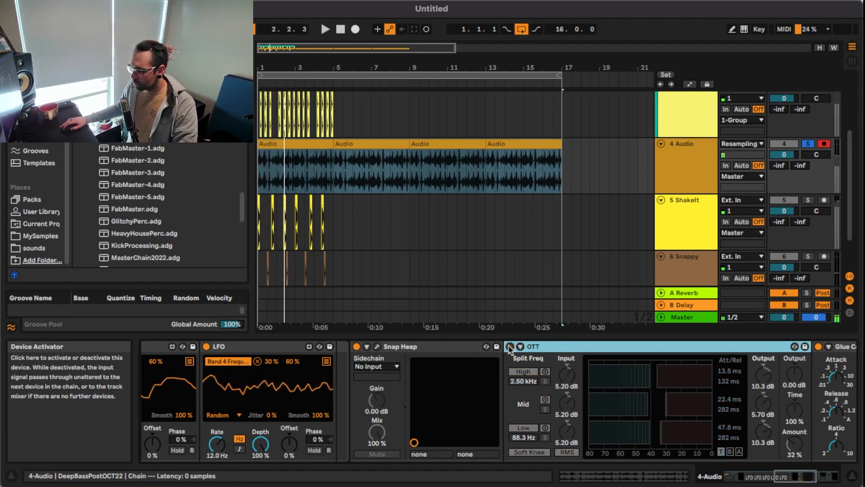
- Turn on OTT in track 4's effect chain and set its high-band output gain to 11.0 dB
click(509, 346)
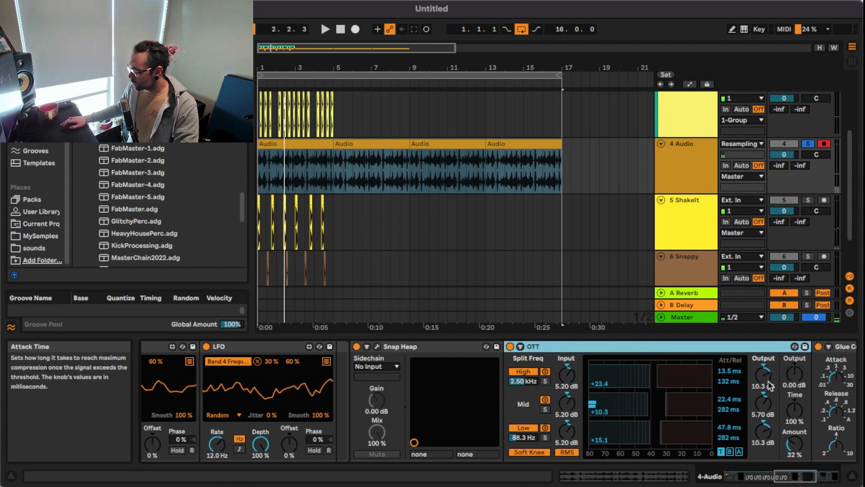
drag(772, 372, 771, 369)
key(space)
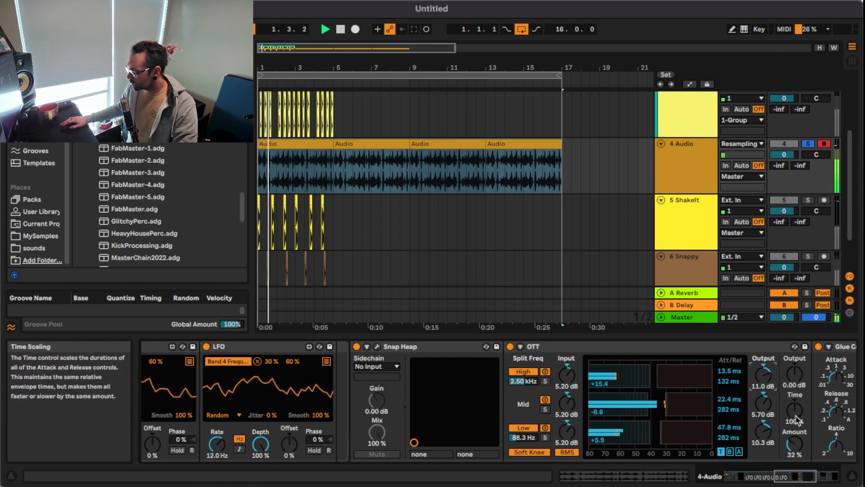
- Set OTT's Amount to 100% and play the loop to hear the heavier compression
mouse_move(794, 444)
mouse_down()
mouse_move(794, 428)
mouse_move(789, 447)
mouse_up()
key(space)
scroll(682, 382, right, 3)
scroll(681, 381, right, 5)
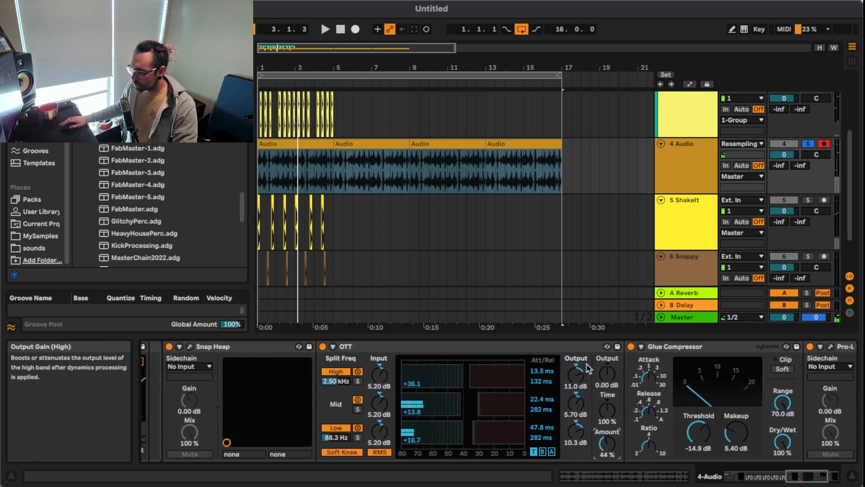
click(504, 345)
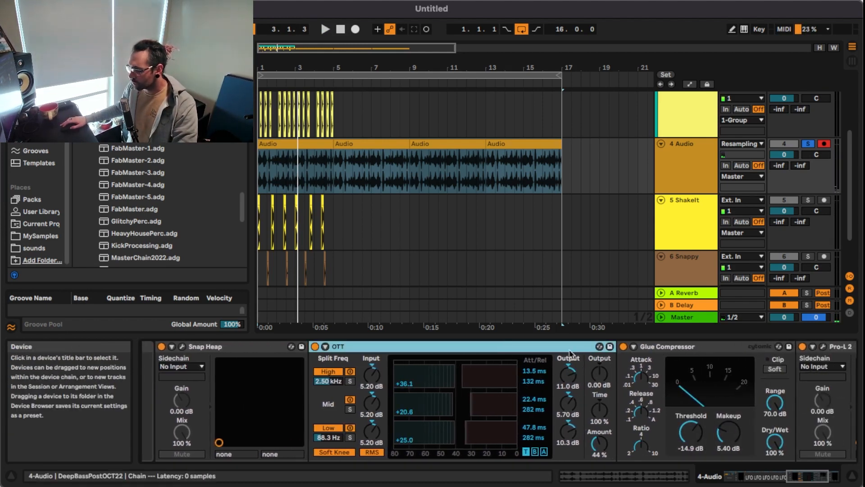
drag(600, 443, 599, 403)
key(space)
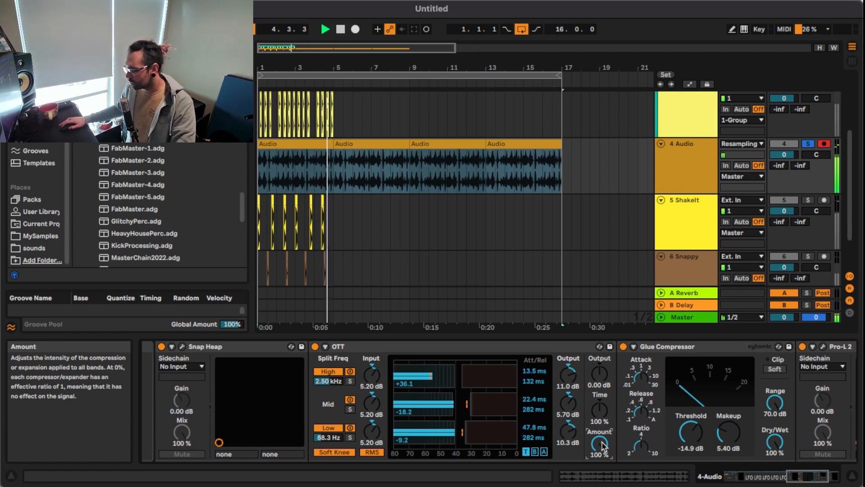
click(541, 346)
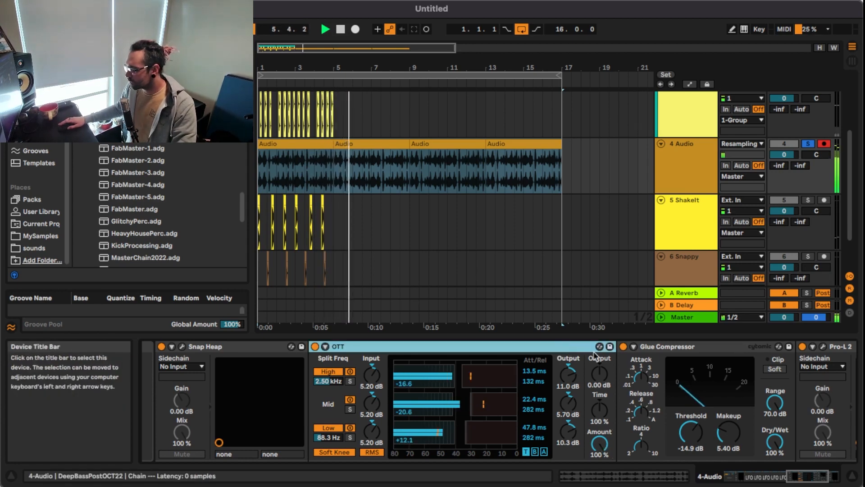
key(space)
- Set the Glue Compressor's threshold to -20.6 dB and start playback to audition it
click(644, 348)
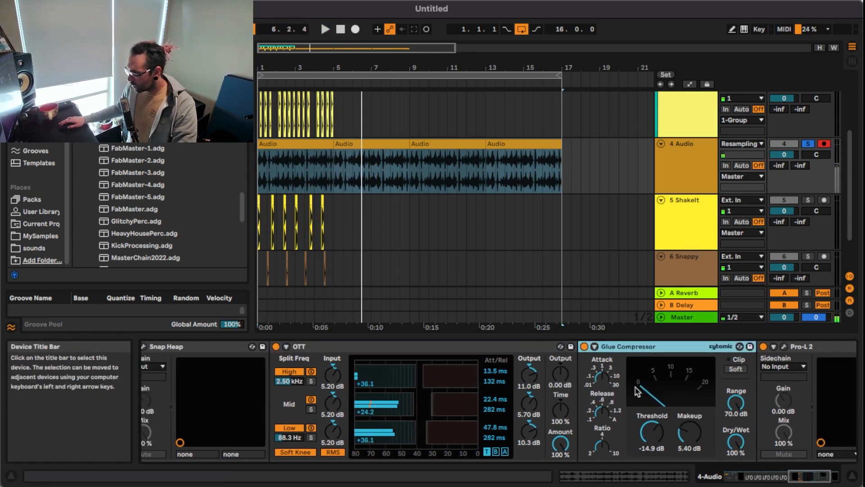
mouse_move(649, 434)
mouse_down()
mouse_move(649, 447)
mouse_move(649, 435)
mouse_up()
key(space)
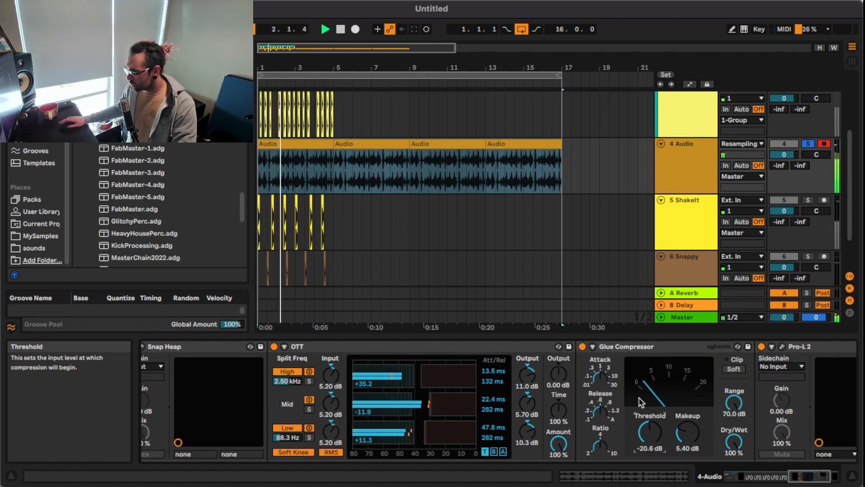
- Open the Pro-L 2 limiter window, examine its level display during playback, and close it
scroll(649, 353, right, 2)
scroll(644, 350, right, 7)
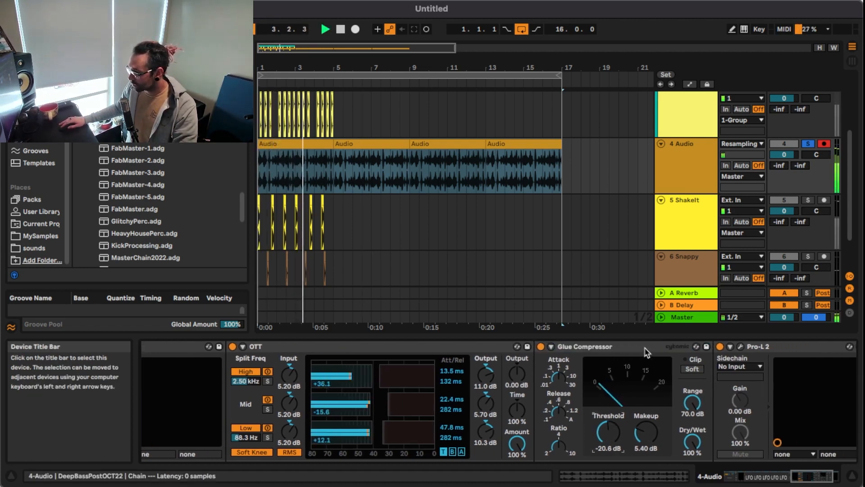
click(647, 347)
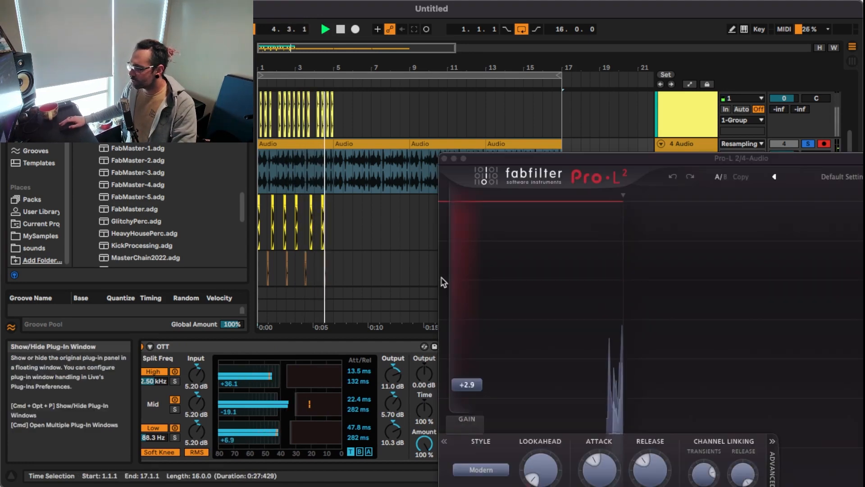
drag(560, 159, 268, 83)
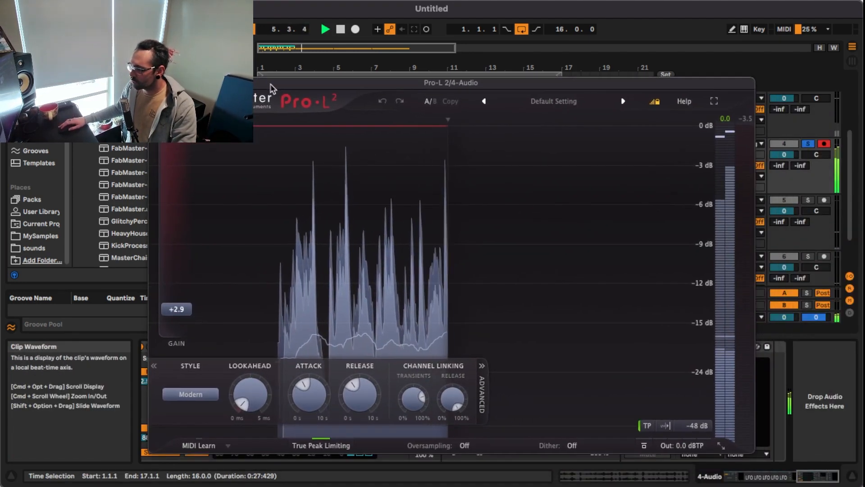
key(space)
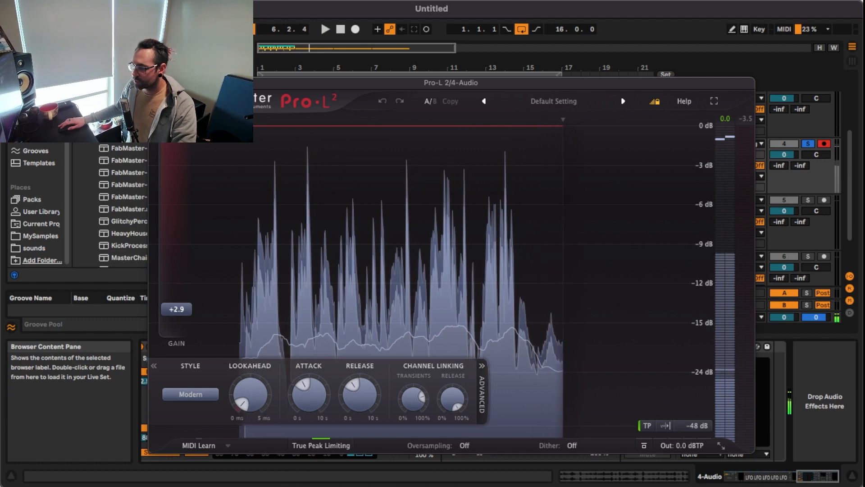
click(155, 83)
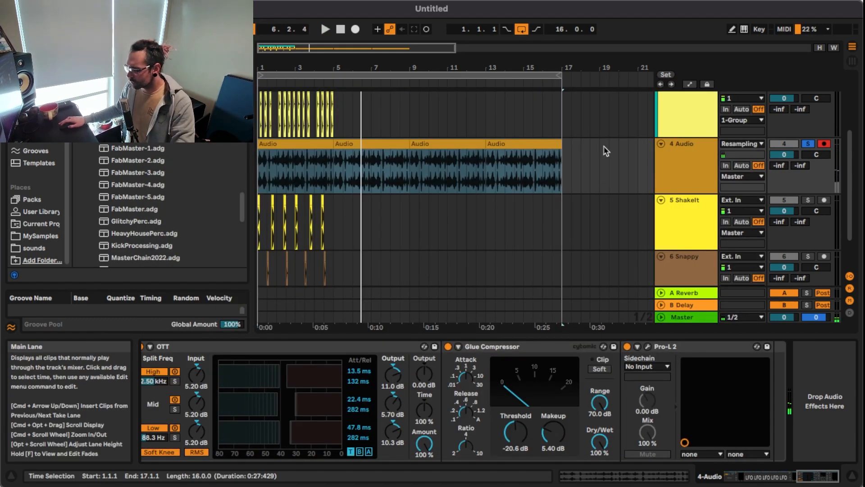
- Add an audio track below track 4 and record the processed loop onto it for 16 bars through Resampling
key(super+t)
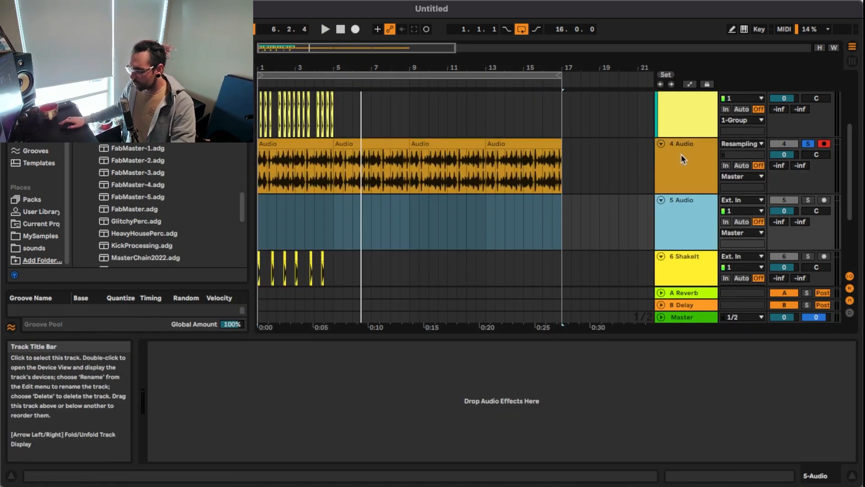
click(732, 200)
click(731, 232)
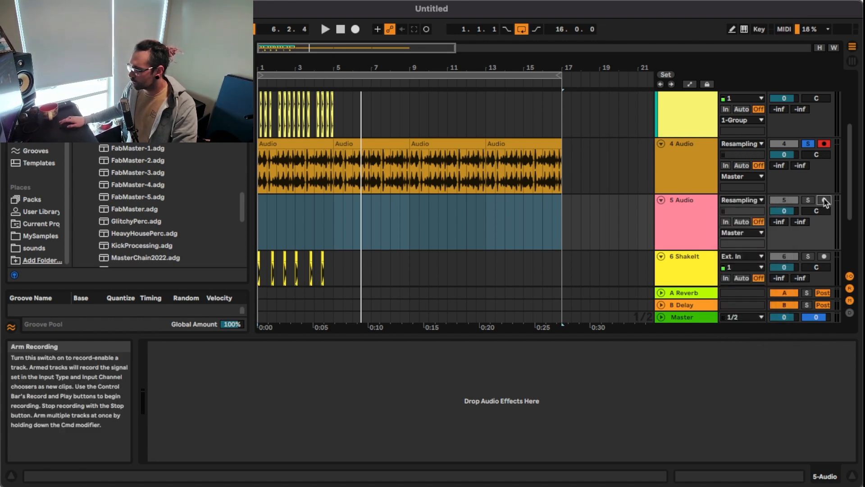
click(824, 200)
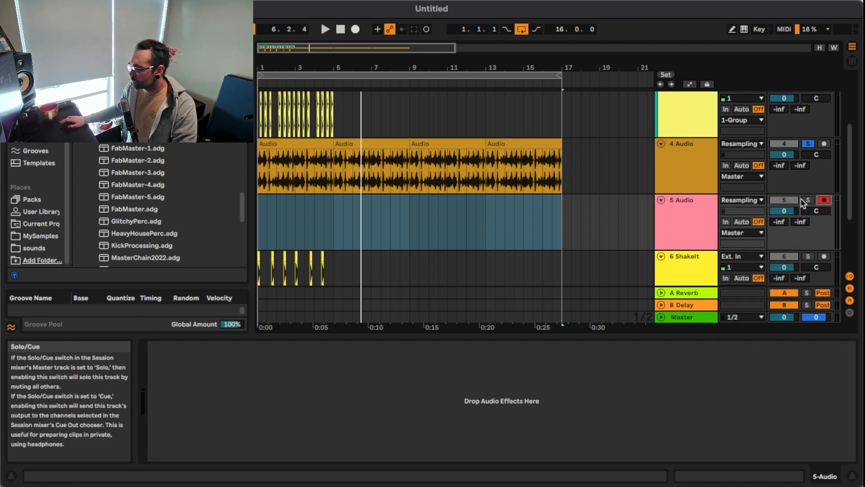
click(355, 30)
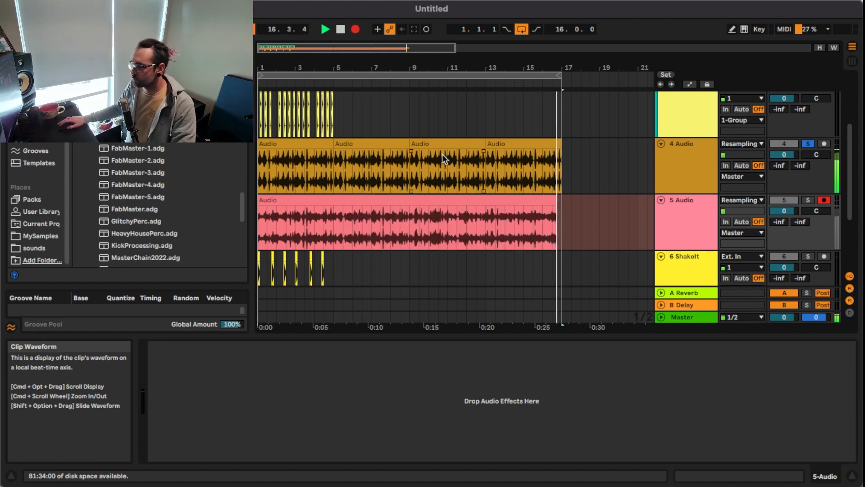
key(space)
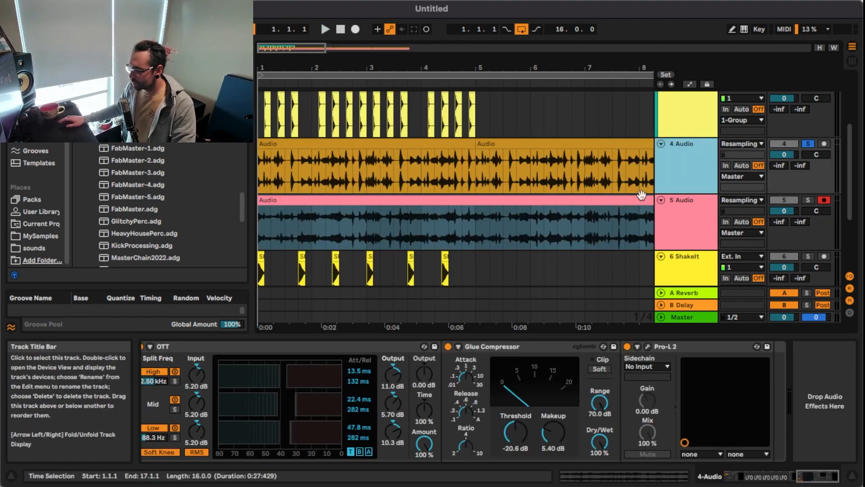
- Review the DeepBassPostOCT22 rack on track 4, from Pro-Q 3 and the LFOs through to Pro-L 2
scroll(504, 419, left, 5)
scroll(504, 419, left, 10)
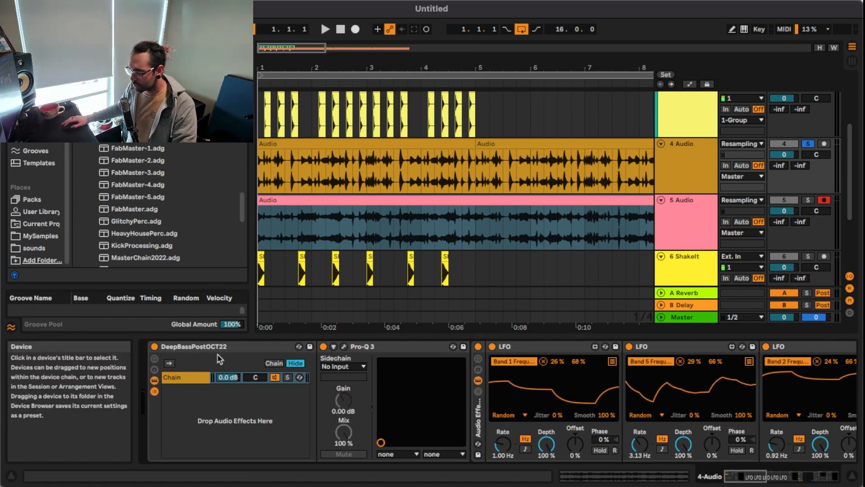
click(240, 347)
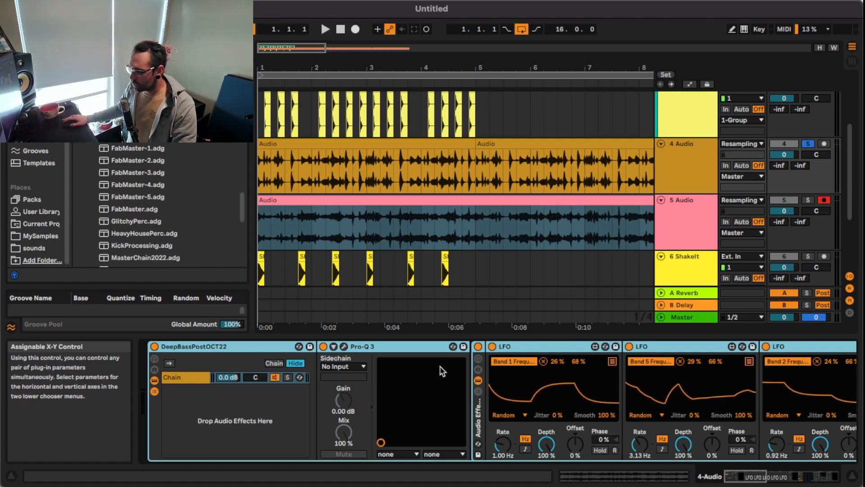
scroll(441, 371, right, 15)
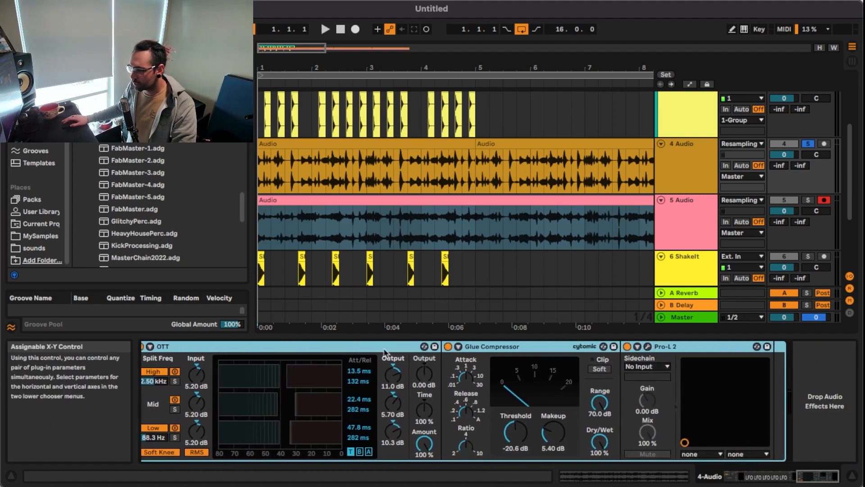
scroll(306, 288, right, 1)
scroll(392, 379, left, 15)
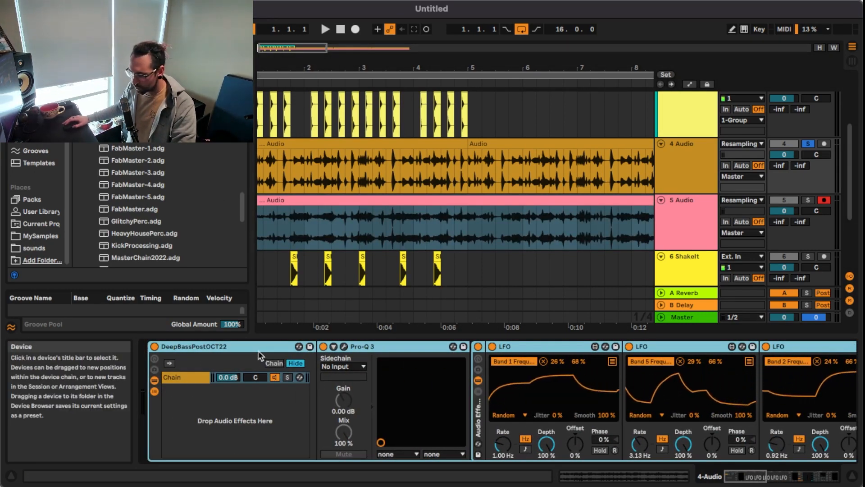
scroll(472, 392, right, 5)
scroll(455, 221, right, 2)
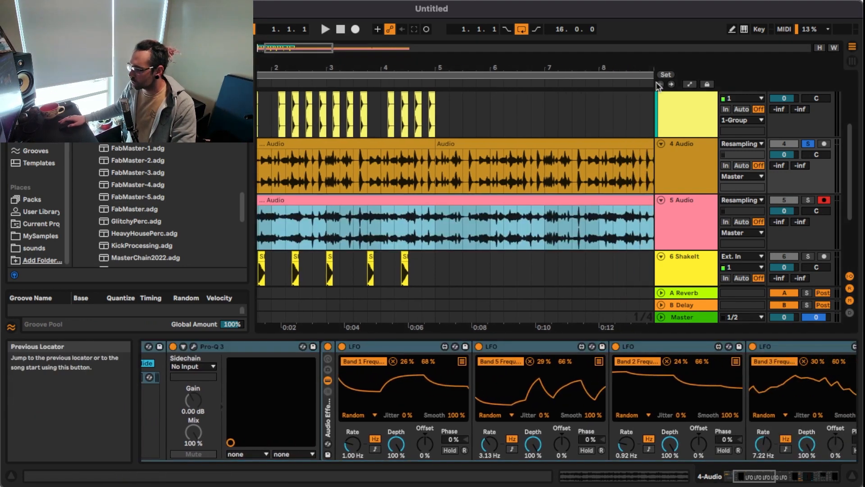
click(697, 161)
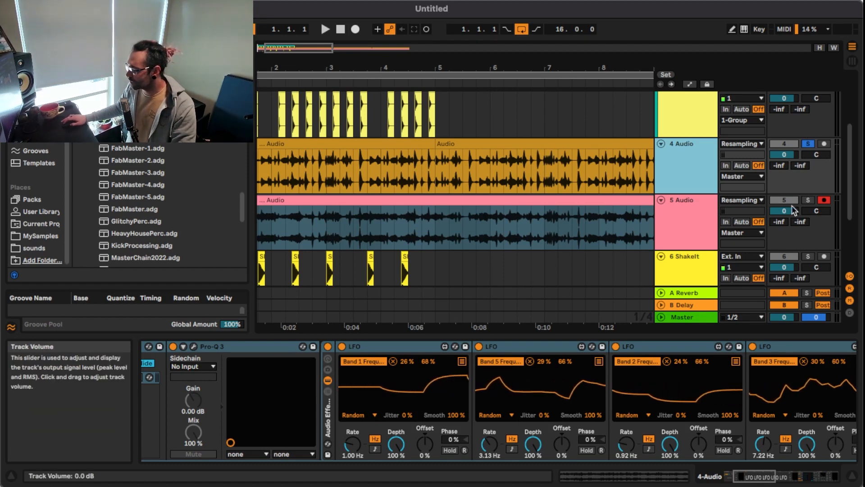
- Solo track 5 and listen to the resampled recording from the start while inspecting its waveform
click(807, 201)
key(space)
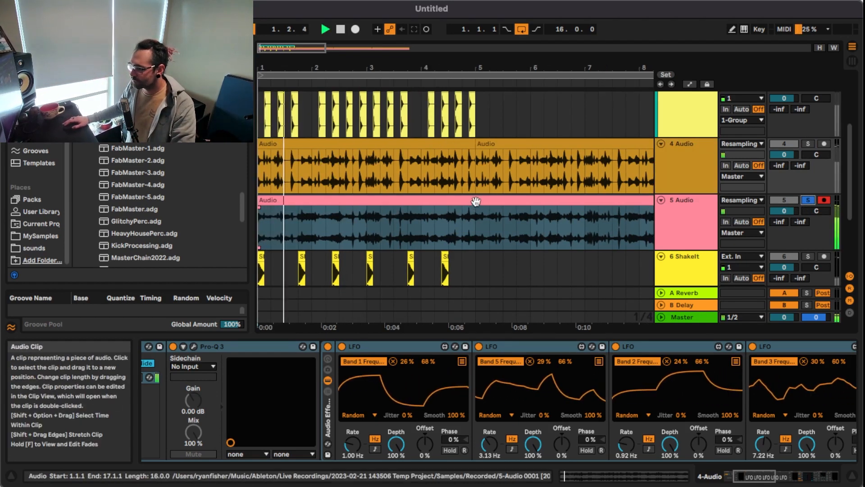
scroll(477, 201, down, 3)
scroll(477, 201, down, 2)
click(686, 226)
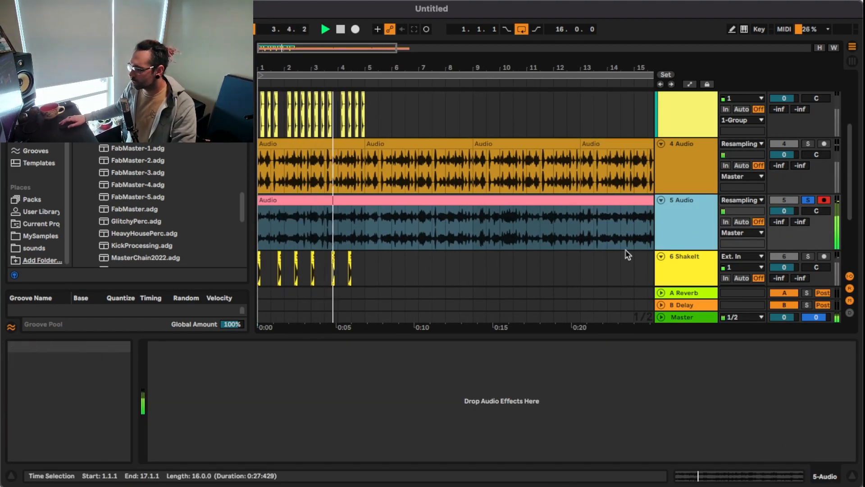
click(259, 223)
scroll(324, 219, up, 2)
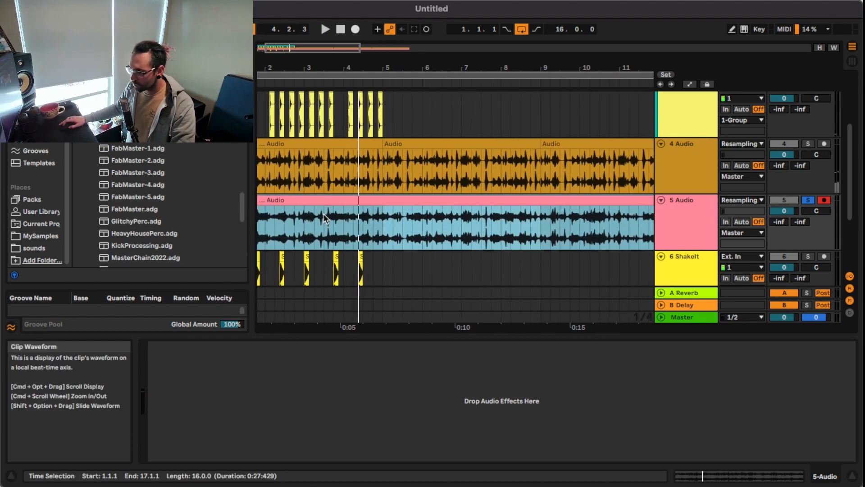
scroll(324, 219, up, 4)
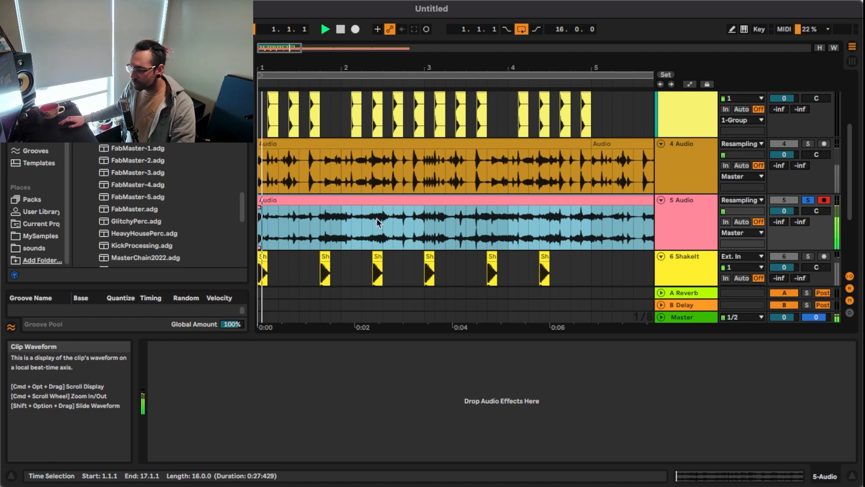
- Load the Portal plug-in from the Output folder onto track 5
click(676, 228)
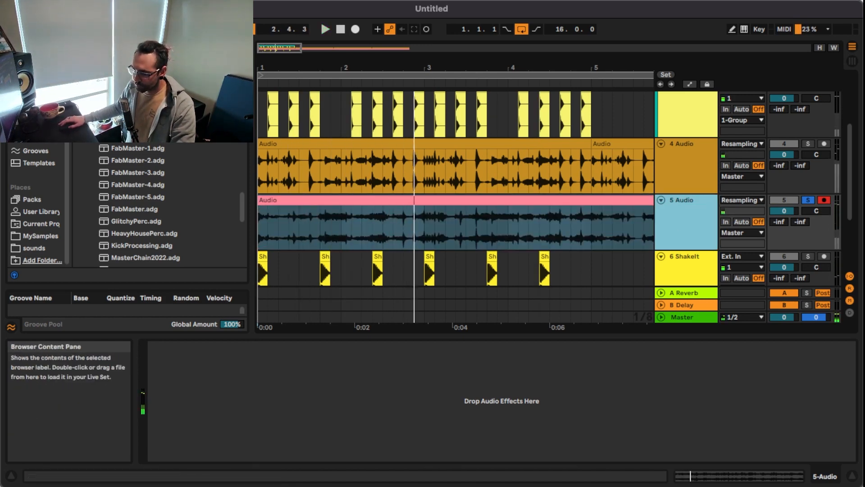
click(37, 115)
scroll(122, 145, down, 4)
click(120, 144)
drag(120, 154, 362, 212)
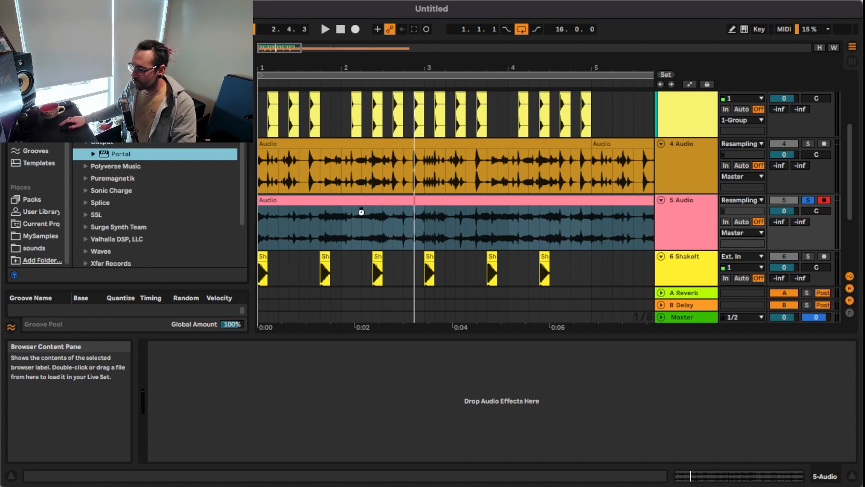
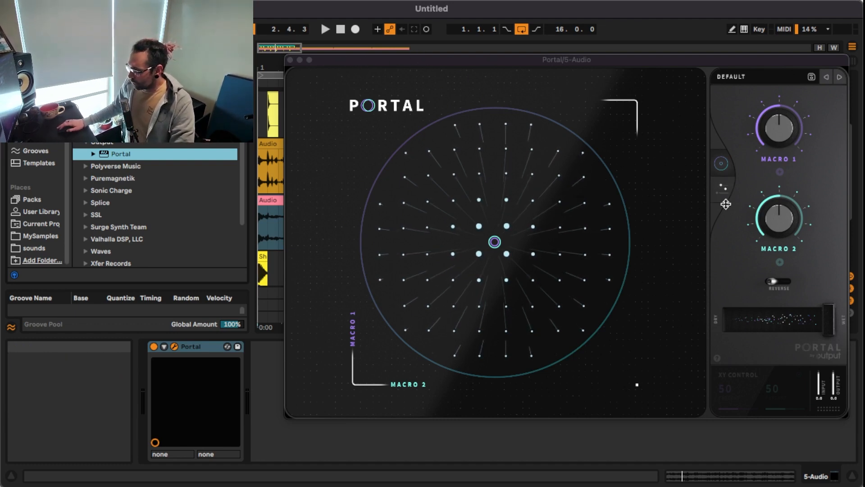
- Show Portal's Grain Controls and set Macro 1 to 48 percent while playing the track
click(723, 189)
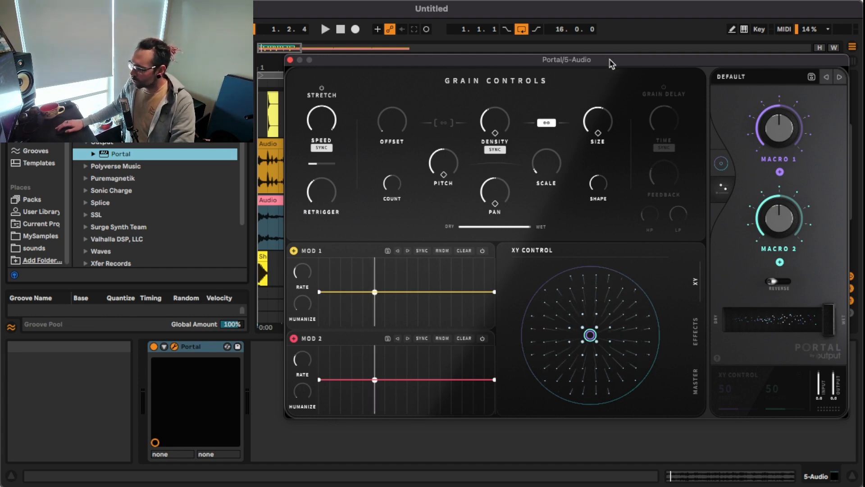
drag(617, 63, 611, 64)
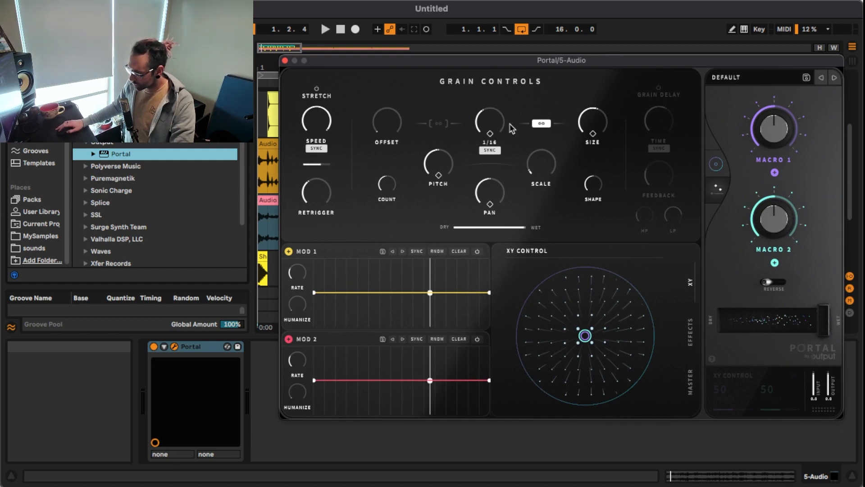
key(space)
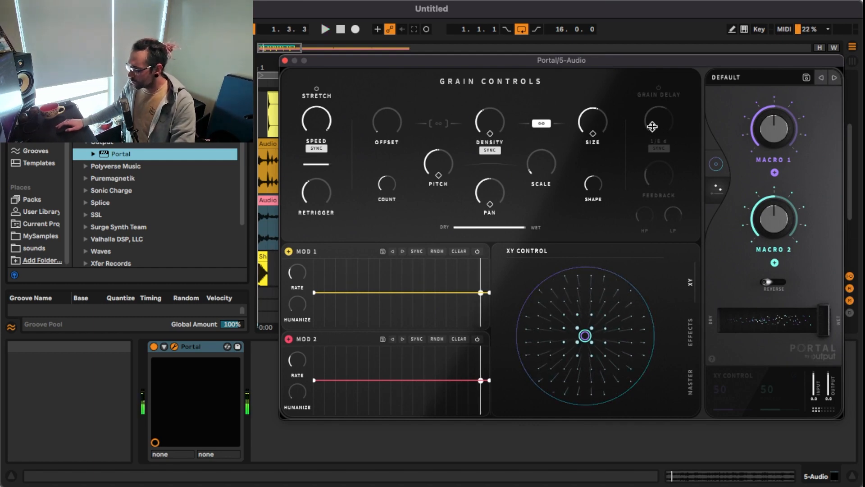
drag(768, 134, 771, 132)
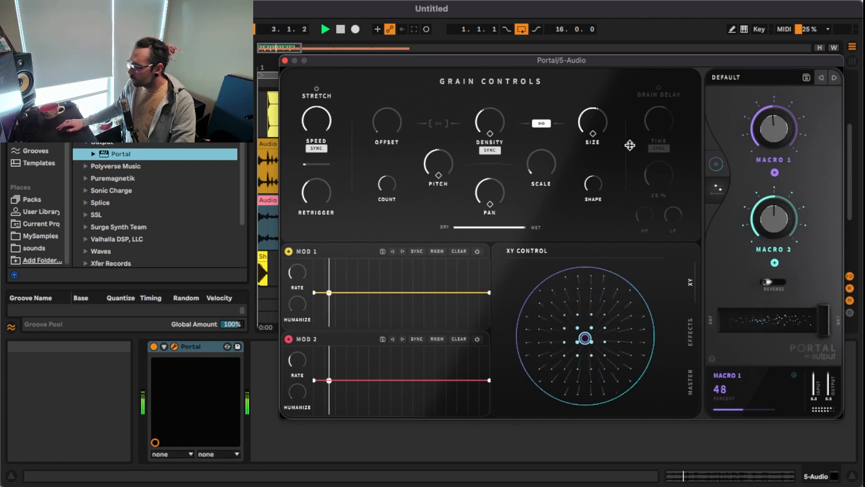
- Enable Portal's Grain Delay, set its feedback to 12 percent and its time to 1/32 D while playing the track
click(658, 93)
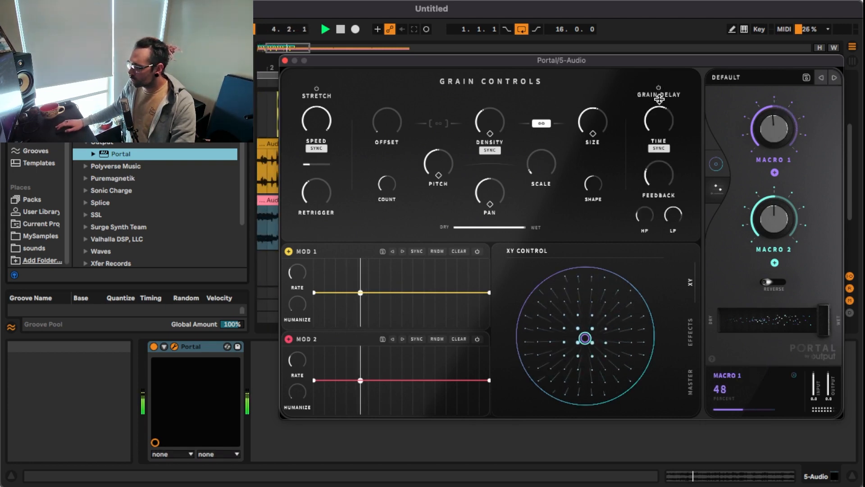
click(659, 88)
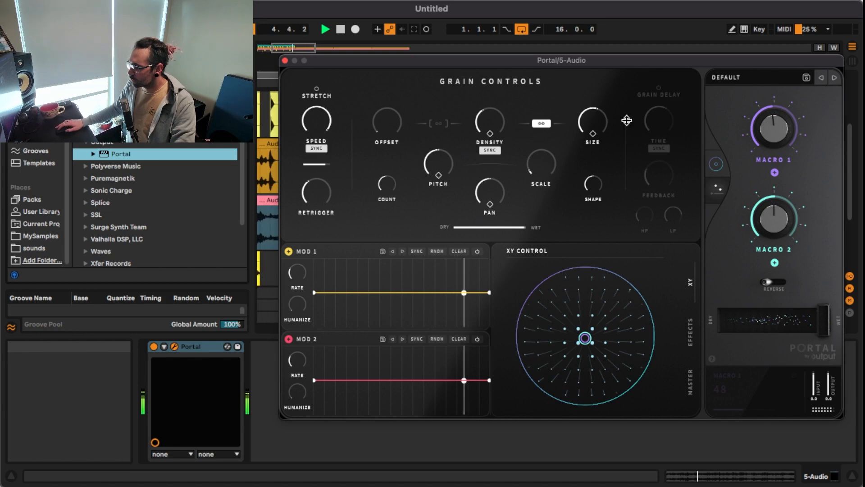
click(659, 88)
mouse_move(661, 99)
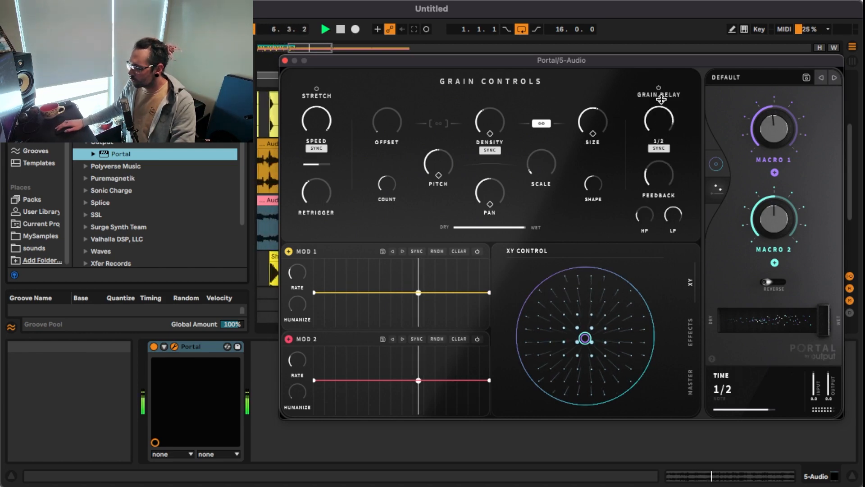
drag(661, 99, 660, 125)
mouse_move(658, 176)
mouse_down()
mouse_move(668, 128)
mouse_move(660, 192)
mouse_up()
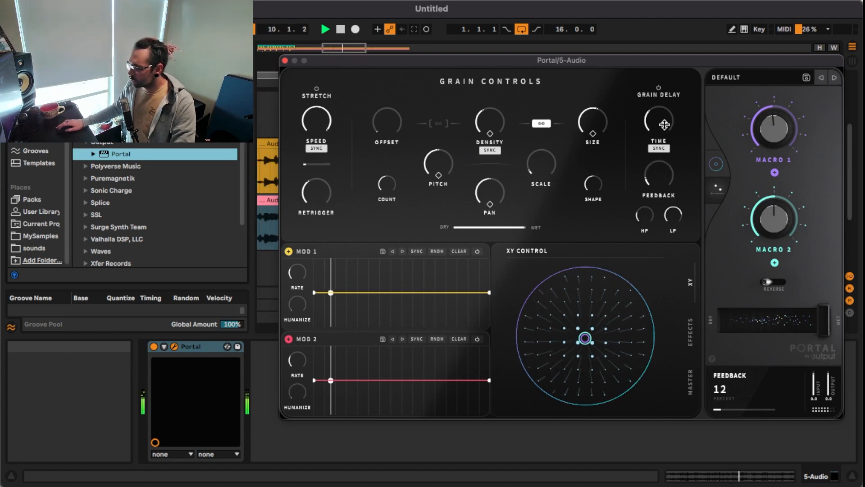
drag(654, 122, 661, 131)
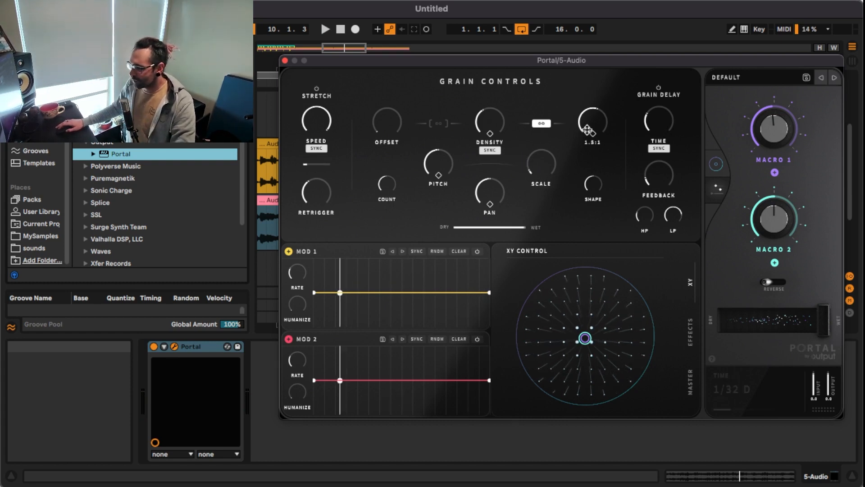
- Set the grain size randomness to 45 percent and the density to 1/4 T while auditioning the track
mouse_move(587, 131)
mouse_down()
mouse_move(600, 122)
mouse_move(592, 135)
mouse_move(597, 96)
mouse_move(595, 121)
mouse_up()
key(space)
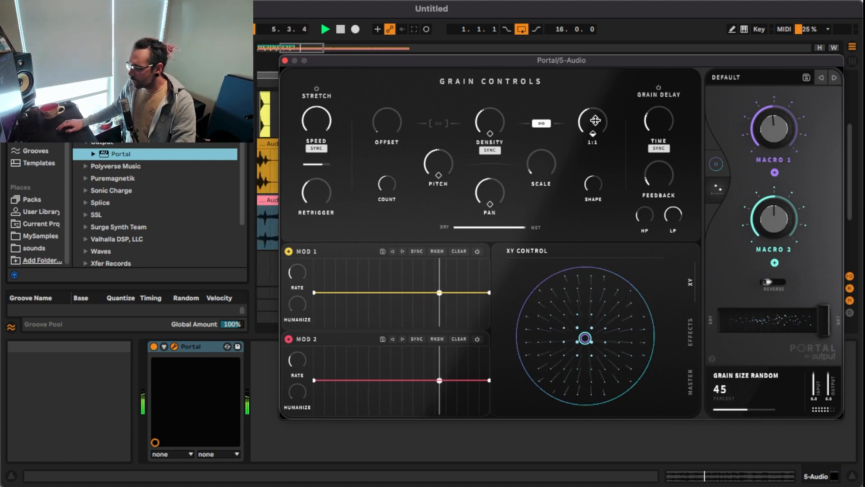
key(space)
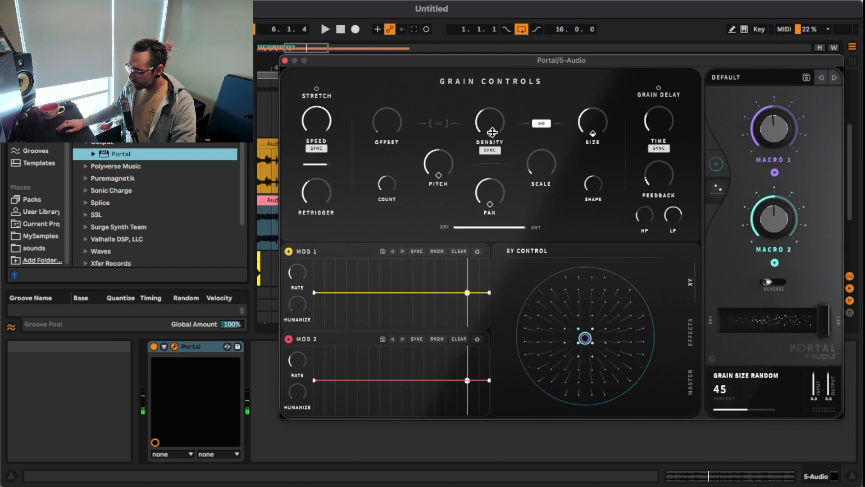
key(space)
mouse_move(492, 132)
mouse_down()
mouse_move(494, 100)
mouse_move(495, 116)
mouse_up()
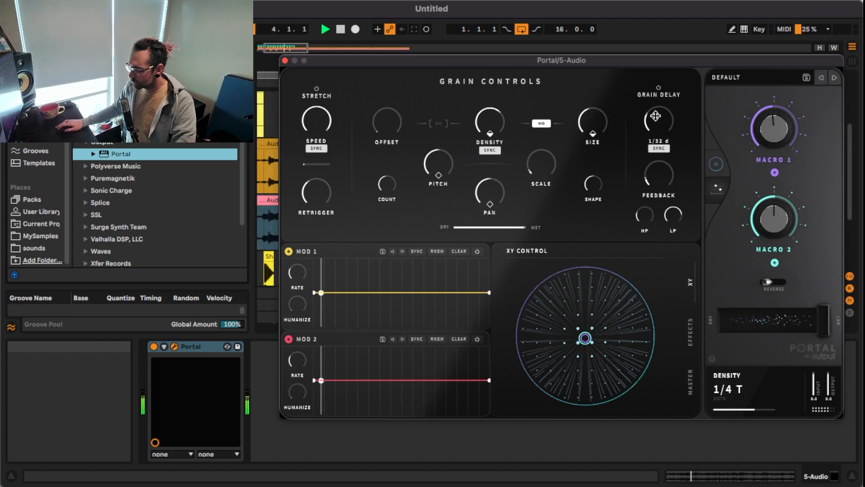
- Readjust the grain delay with a time of 1/32 D and feedback of 27 percent
mouse_move(658, 122)
mouse_down()
mouse_move(654, 109)
mouse_move(651, 123)
mouse_up()
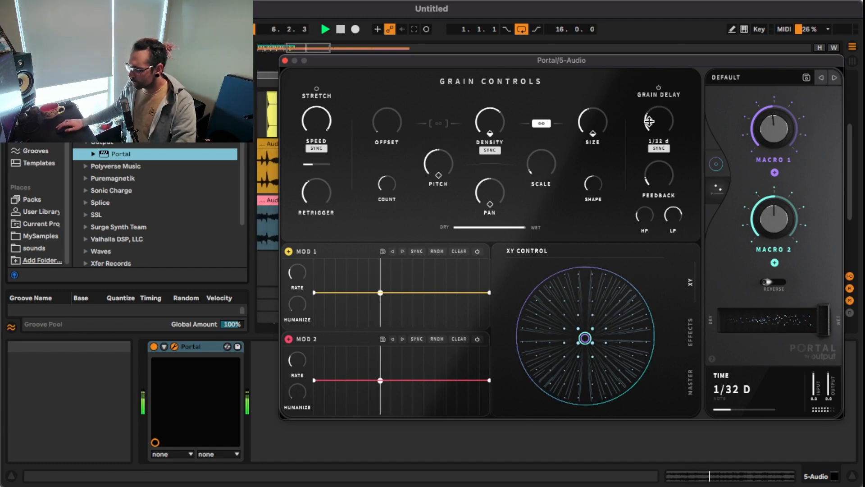
drag(656, 171, 656, 164)
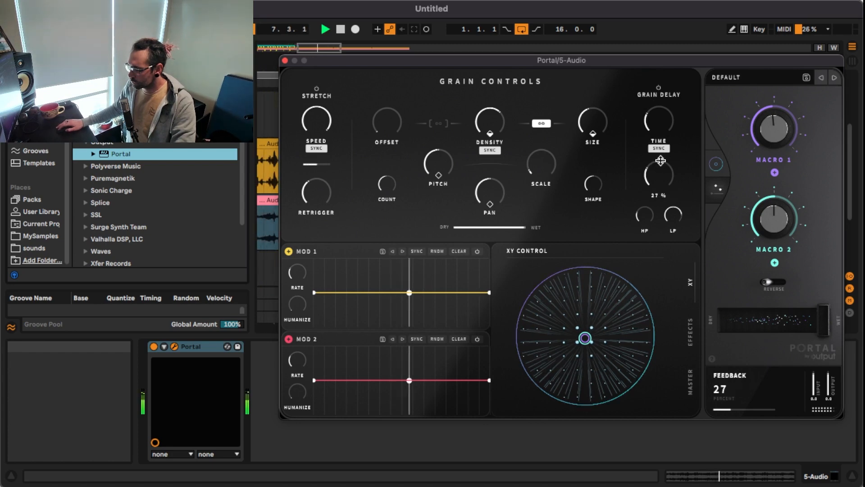
mouse_move(659, 121)
mouse_down()
mouse_move(663, 112)
mouse_move(661, 125)
mouse_up()
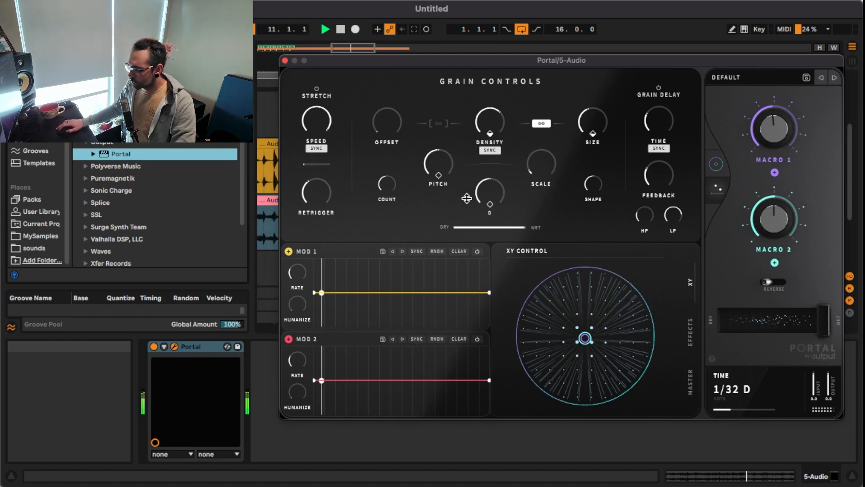
- Try pan randomness at 29 and 100 percent during playback, and settle on 33 percent
drag(491, 205, 494, 194)
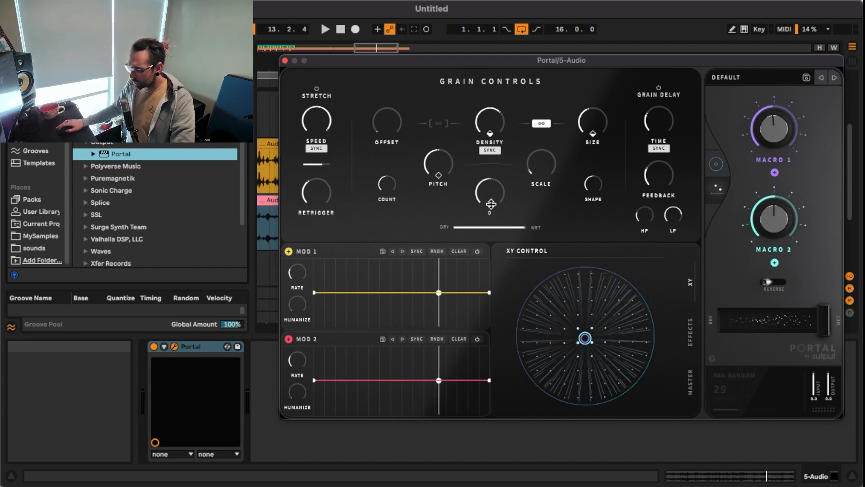
drag(489, 205, 497, 187)
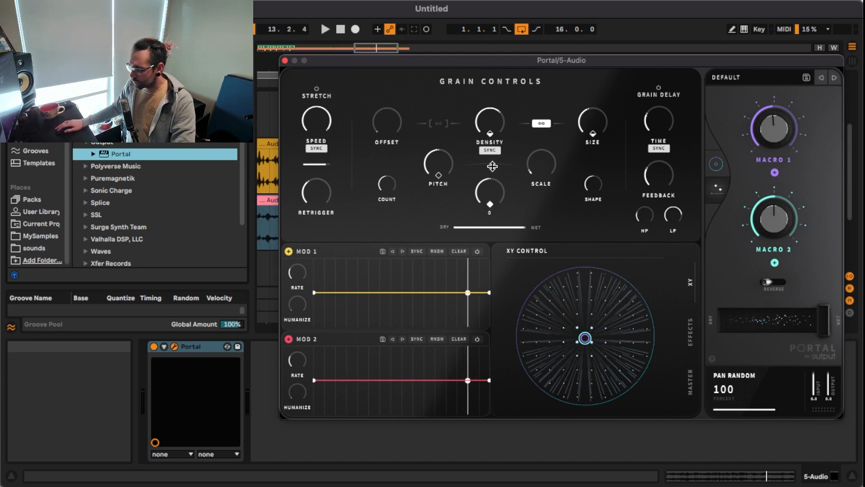
key(space)
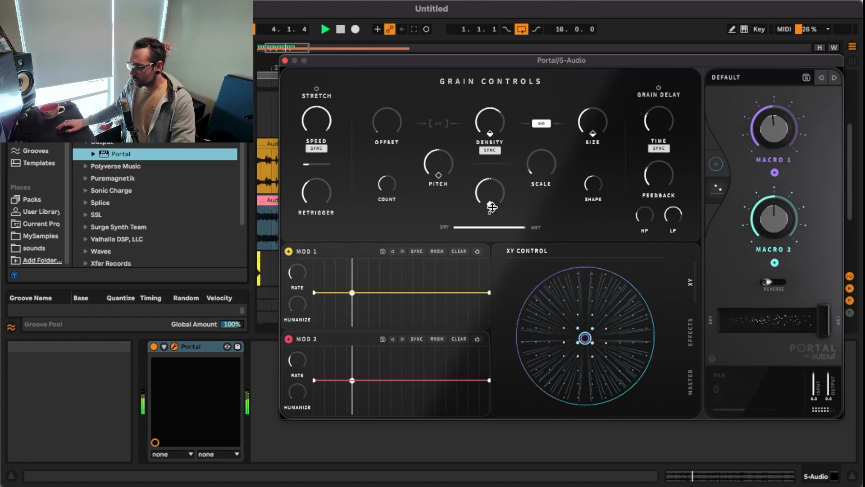
mouse_move(490, 206)
mouse_down()
mouse_move(489, 214)
mouse_move(484, 207)
mouse_up()
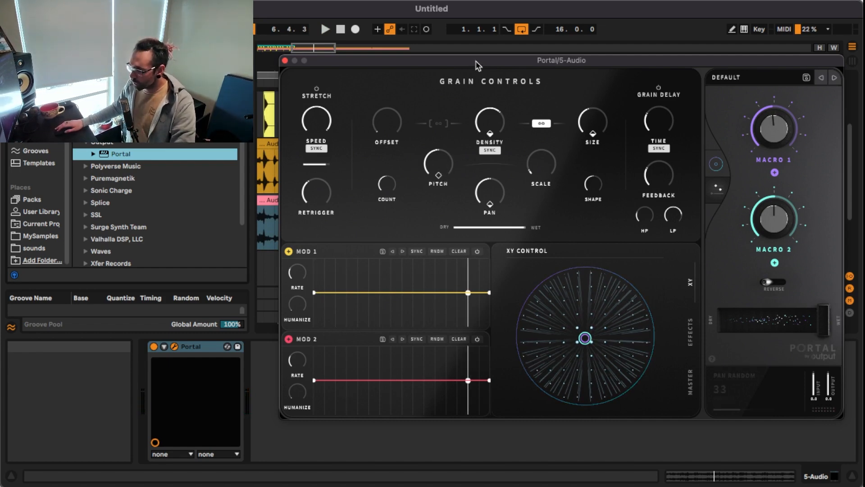
- Play the track while setting the Retrigger rate to 1/2 T and the stretch speed to x 2/3
key(space)
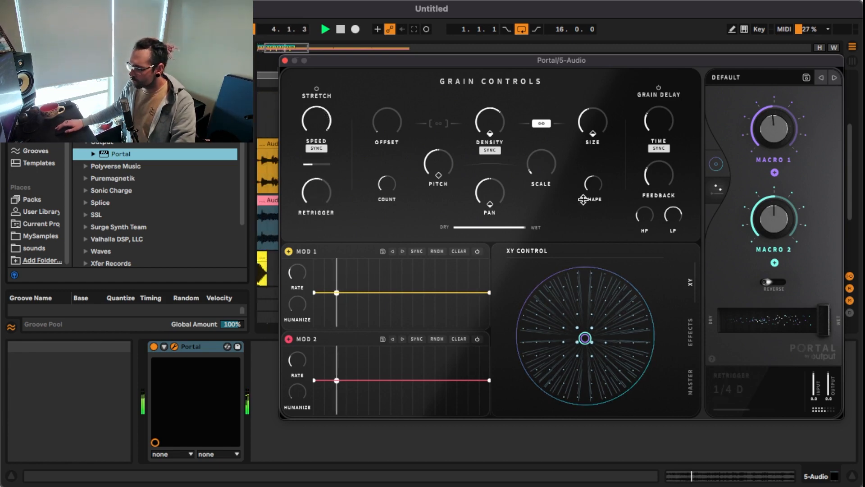
drag(311, 201, 311, 205)
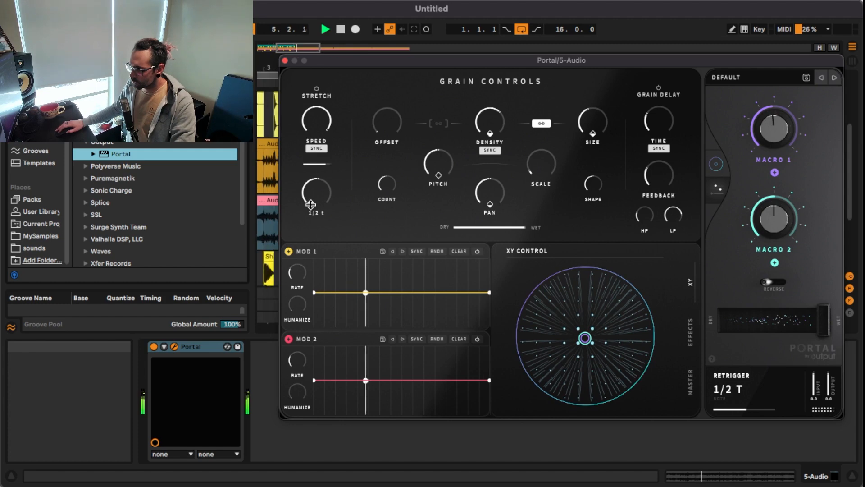
drag(316, 140, 317, 142)
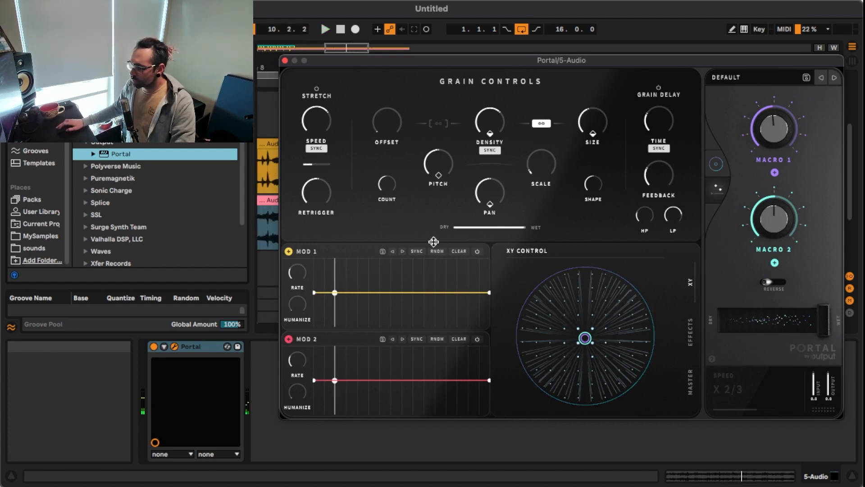
- Close the Portal window, insert a new audio track below track 5, set its input to Resampling and arm it
click(285, 60)
scroll(433, 163, down, 3)
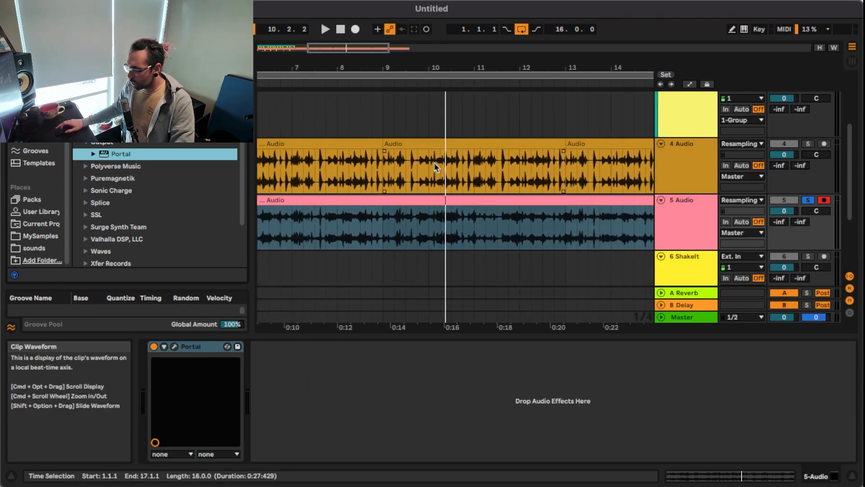
scroll(434, 162, down, 5)
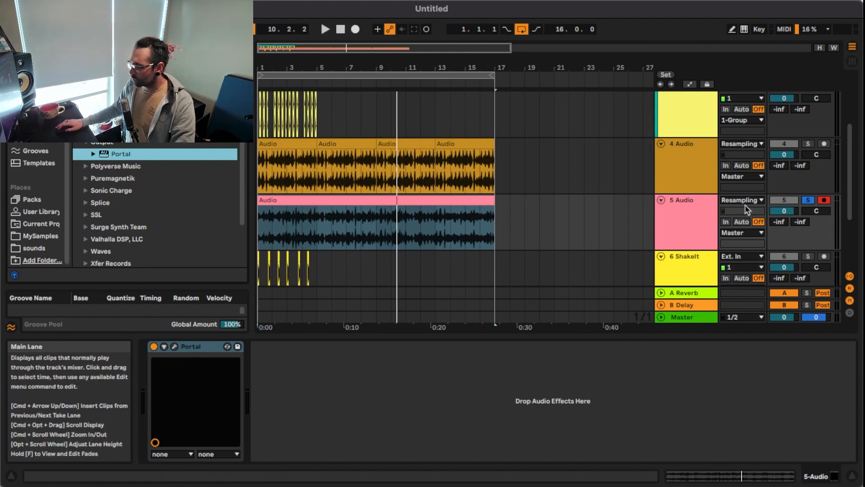
key(super+t)
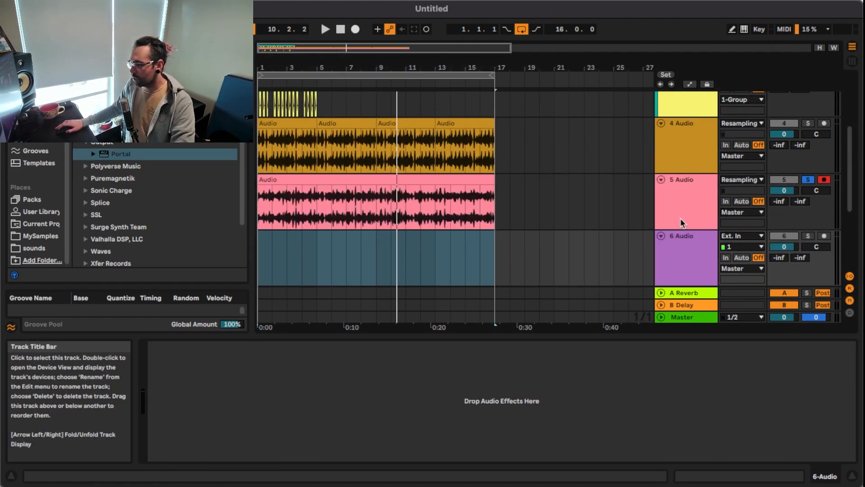
click(739, 236)
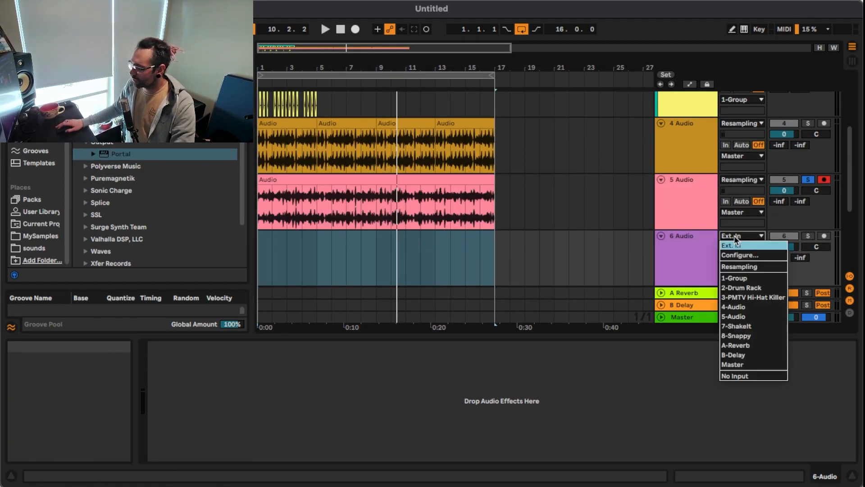
click(732, 267)
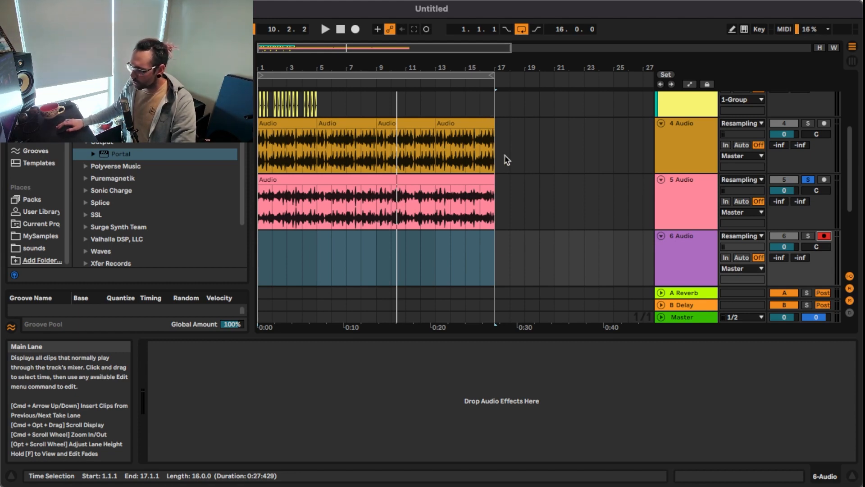
- Start recording track 5's output onto track 6 and reopen Portal on track 5
click(689, 191)
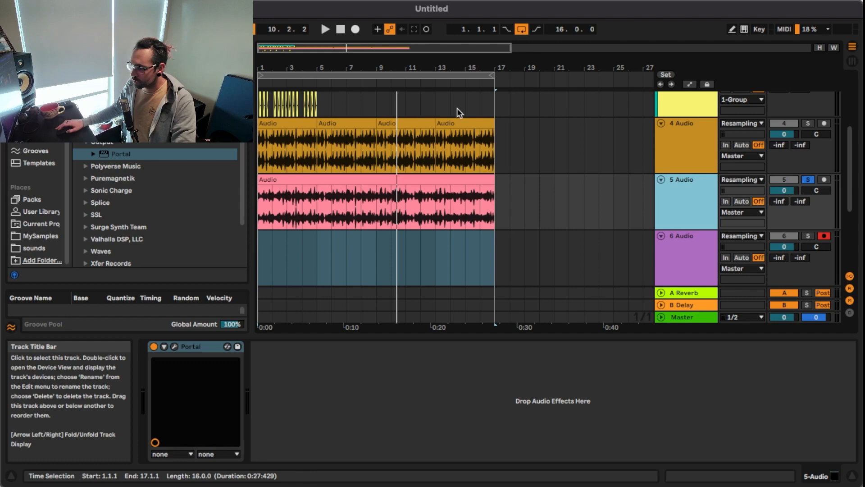
click(356, 32)
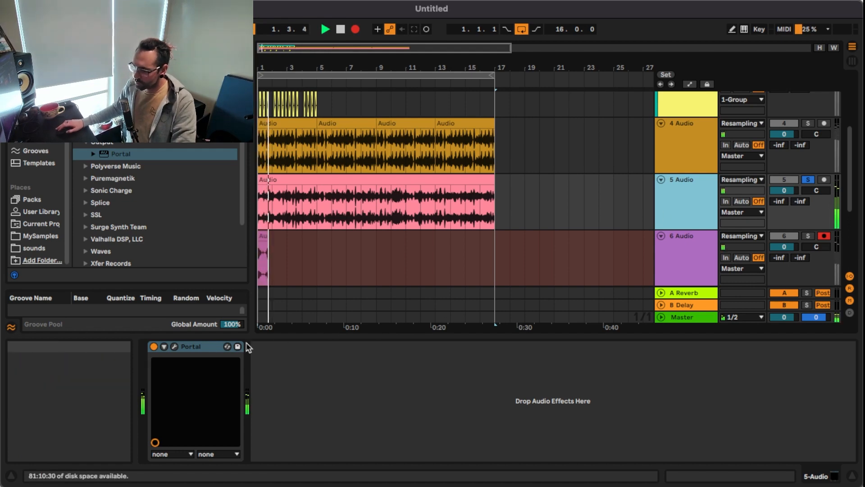
click(174, 346)
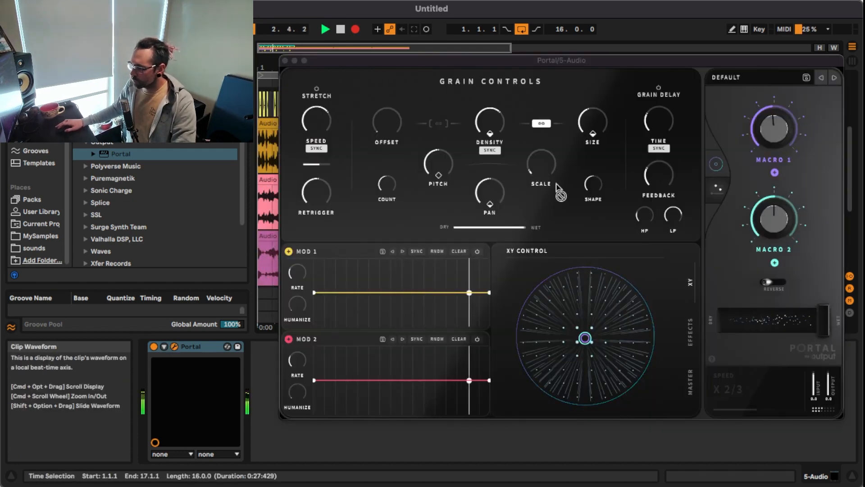
- While recording, adjust the grain size to 1:1, the grain delay time to 1/32 and the feedback to 35 percent
mouse_move(599, 120)
mouse_down()
mouse_move(601, 102)
mouse_move(598, 119)
mouse_up()
drag(659, 176, 661, 132)
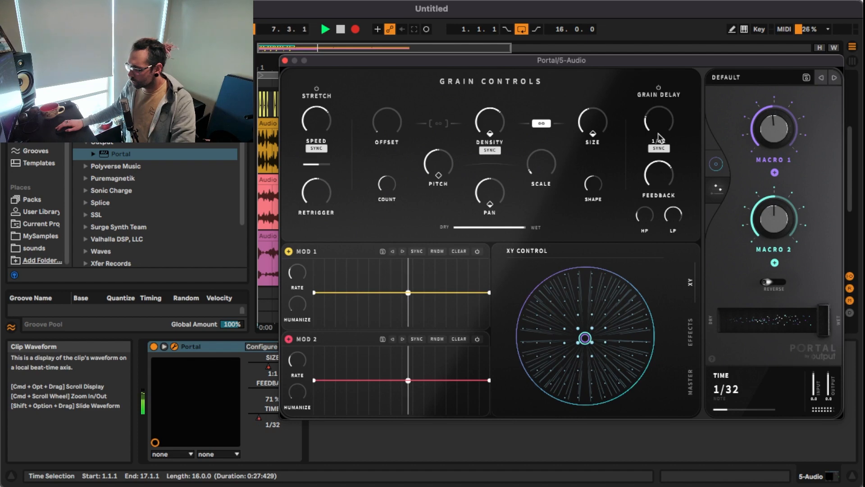
drag(659, 176, 661, 185)
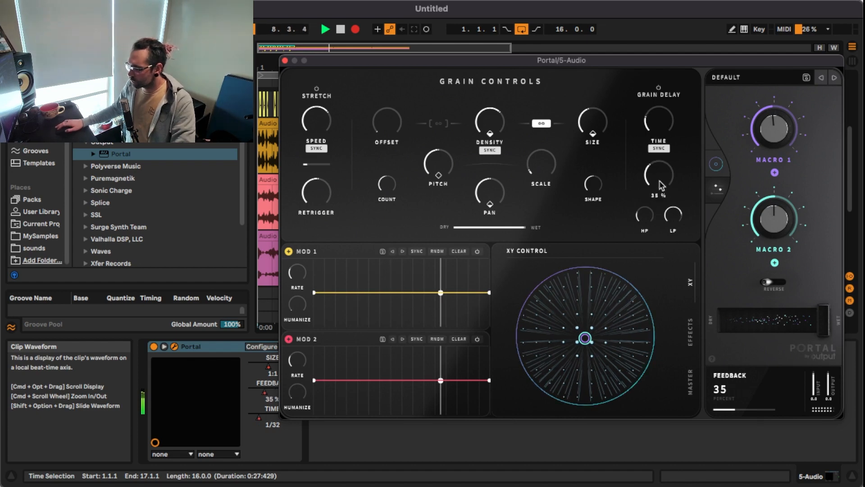
- Show Portal's Effects section, raise the grain size to 1.5:1 and lower the grain delay feedback to 25 percent
click(695, 323)
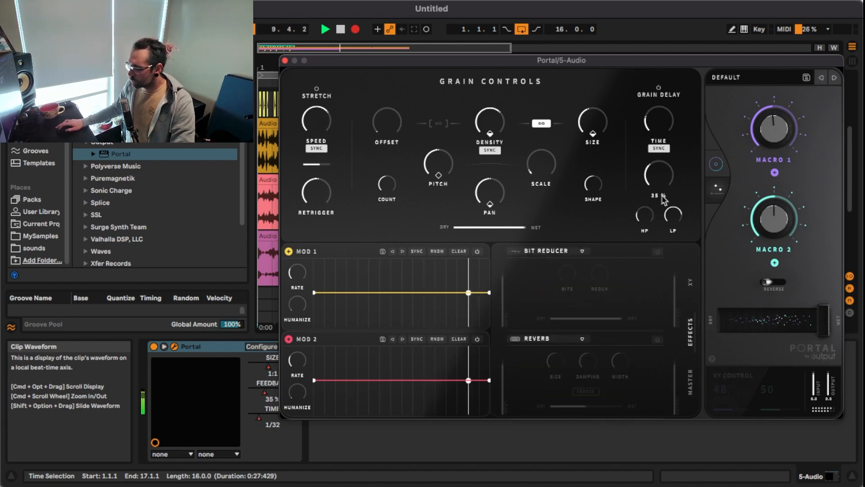
drag(595, 131, 600, 116)
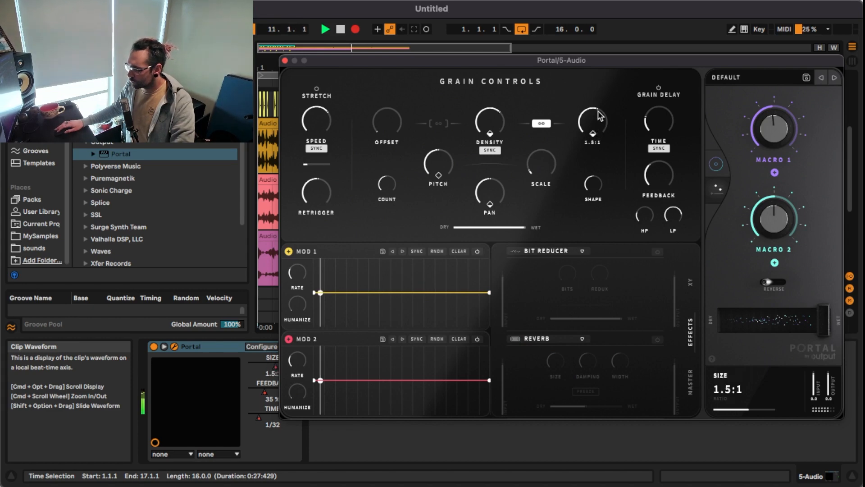
drag(665, 181, 662, 191)
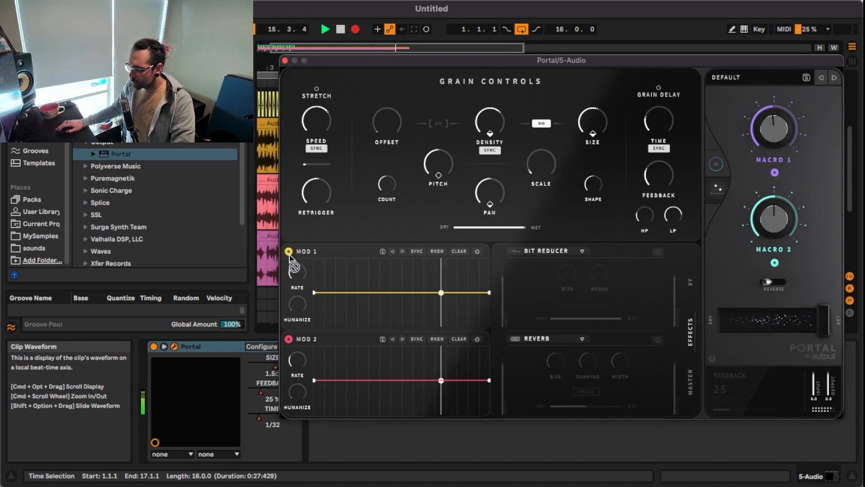
- Change Portal's first effect to Delay and the second to Filter, and enable the Filter
click(529, 257)
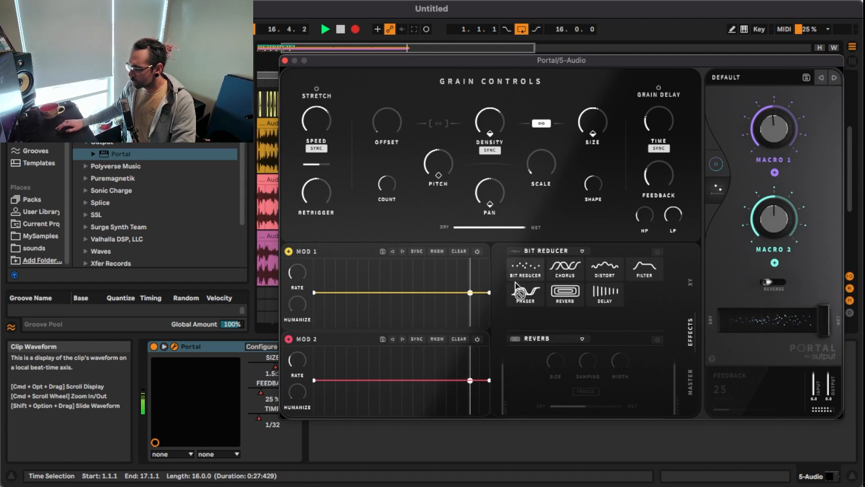
click(605, 292)
click(526, 340)
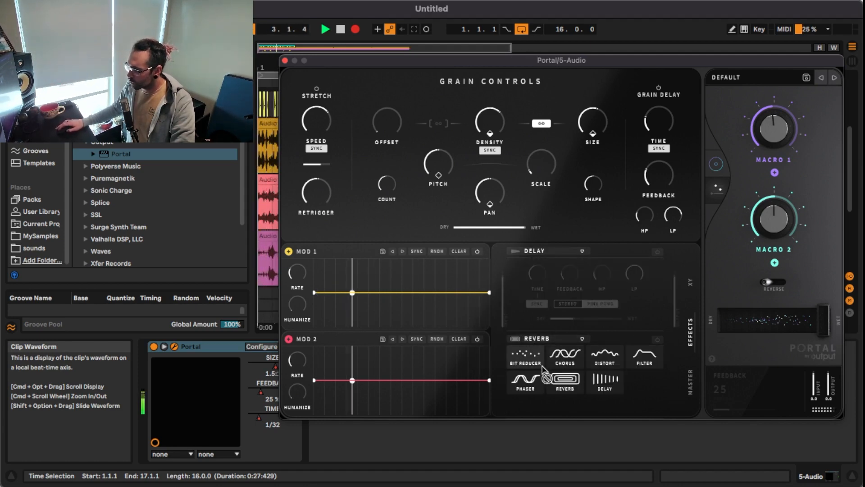
click(642, 357)
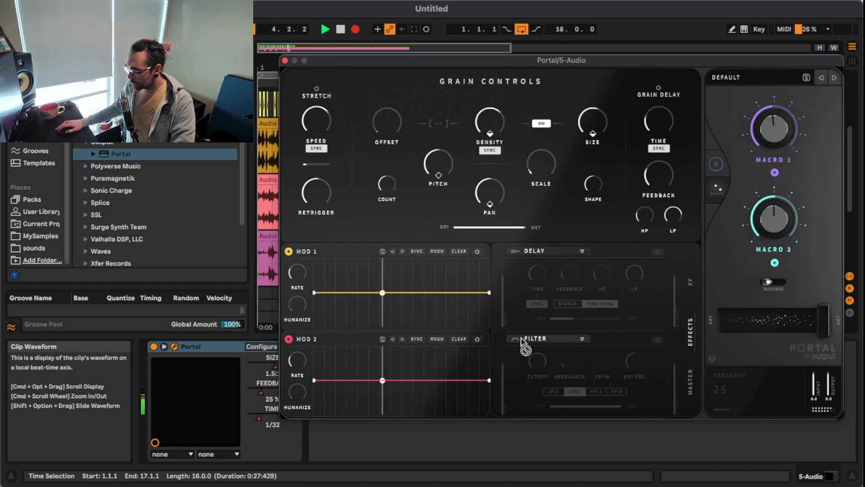
click(657, 340)
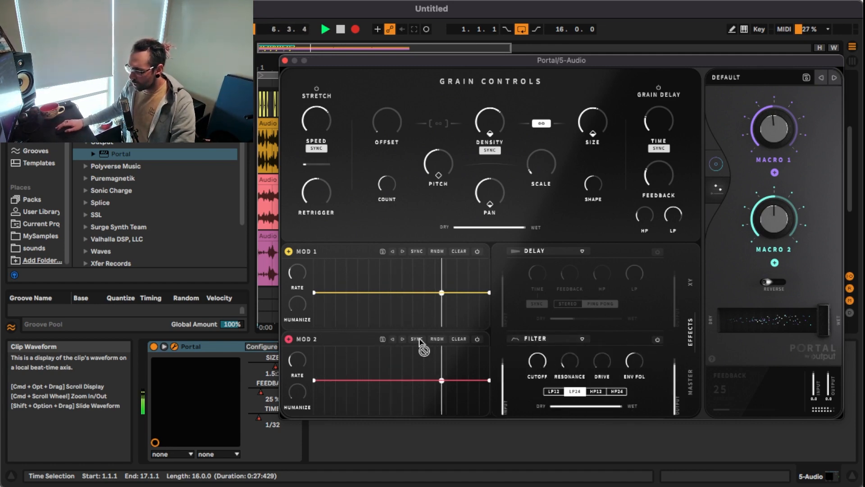
- Randomize the Mod 2 curve until a suitable shape appears and adjust Mod 2's rate
click(438, 340)
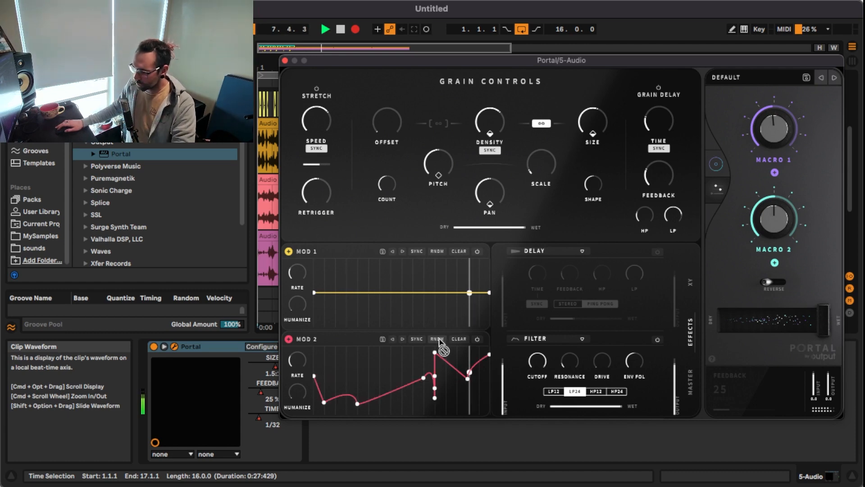
click(438, 340)
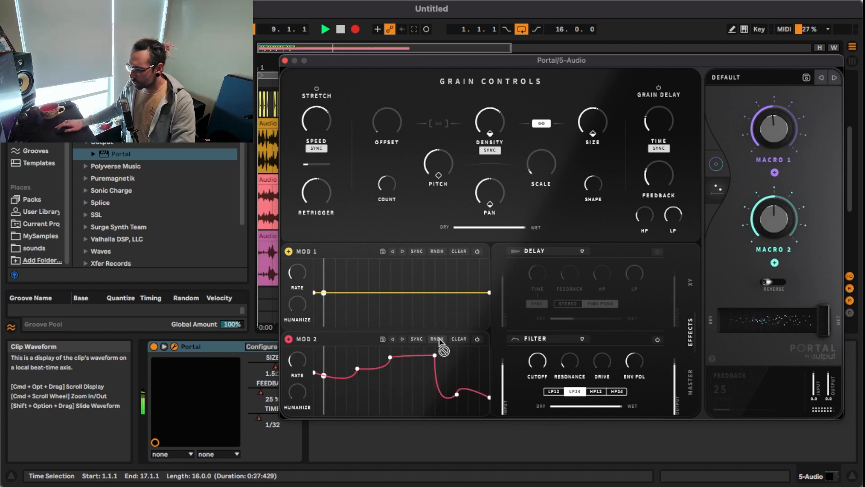
click(438, 340)
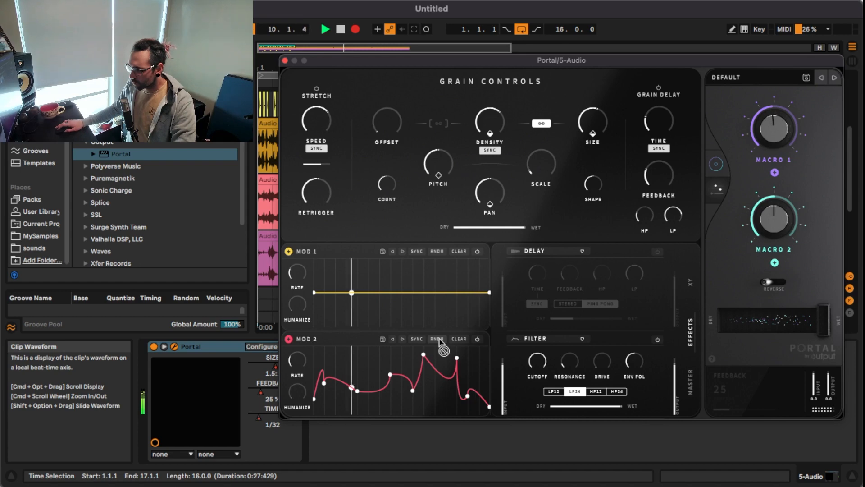
drag(299, 363, 301, 366)
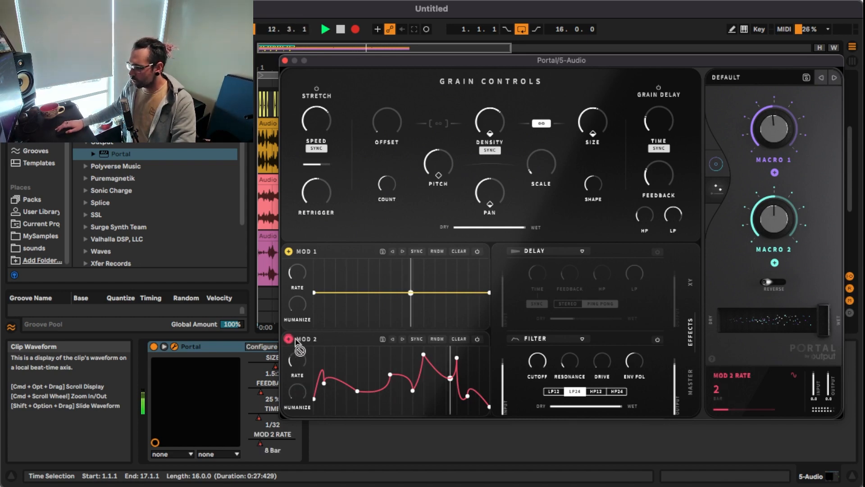
- Set the Filter cutoff to 2.69 kHz and modulate it with Mod 2 at a depth of +100
drag(534, 361, 533, 371)
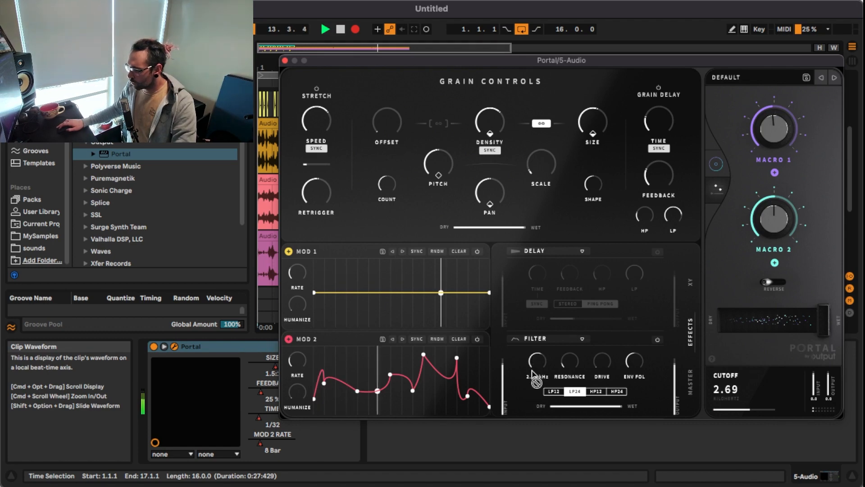
mouse_move(291, 340)
mouse_down()
mouse_move(555, 369)
mouse_move(535, 364)
mouse_move(526, 320)
mouse_up()
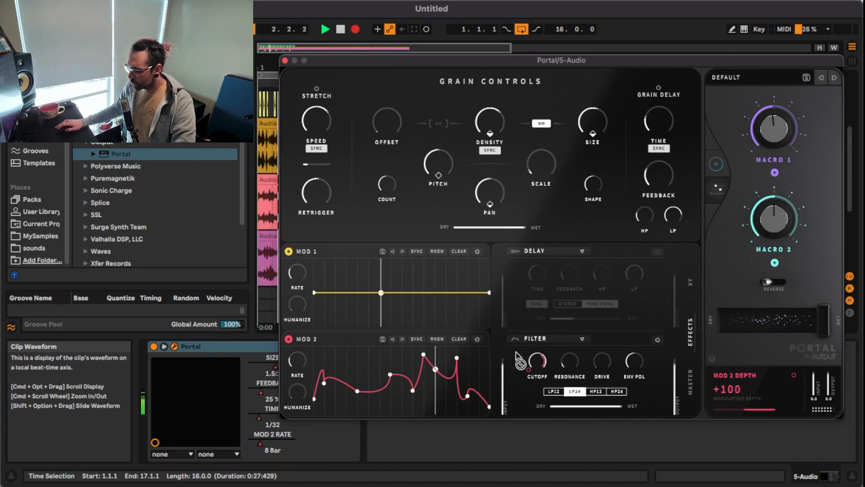
- Enable the Delay effect in Stereo mode with time 1/64 T, feedback 33 percent and dry/wet 100 percent
click(658, 252)
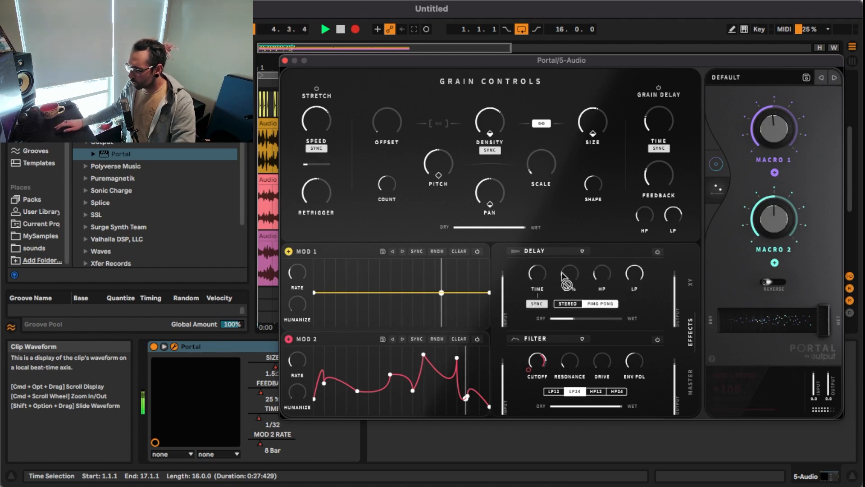
mouse_move(567, 281)
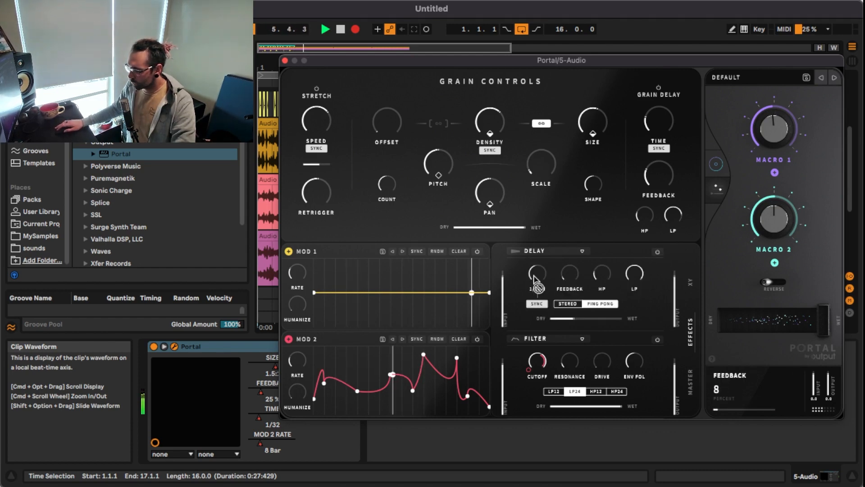
drag(537, 274, 531, 322)
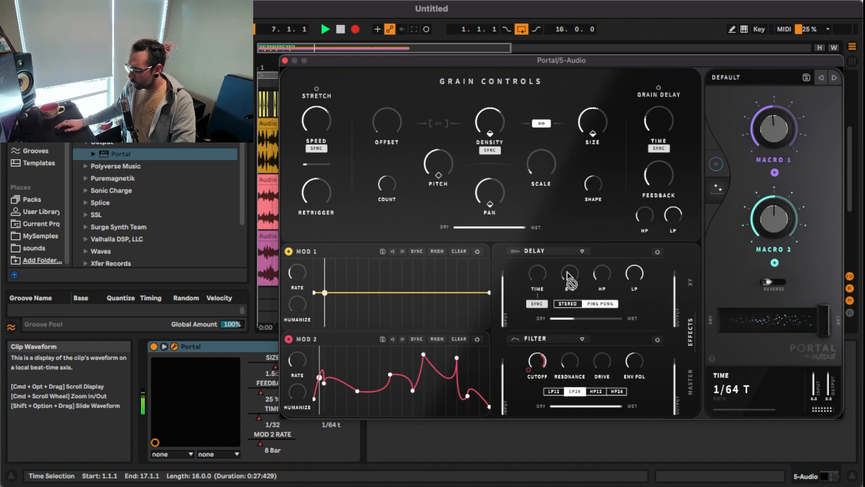
drag(575, 274, 575, 264)
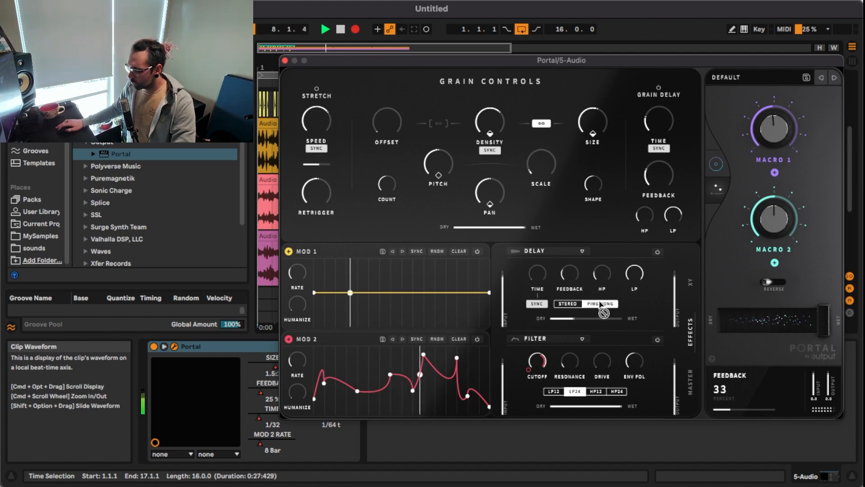
drag(569, 317, 631, 319)
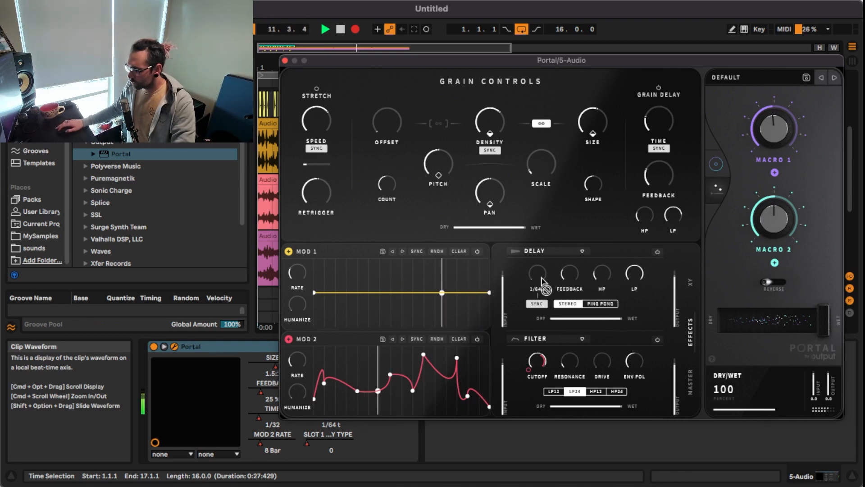
- Randomize the Mod 1 curve and assign it to the Delay effect's time at a modulation depth of +22
click(437, 251)
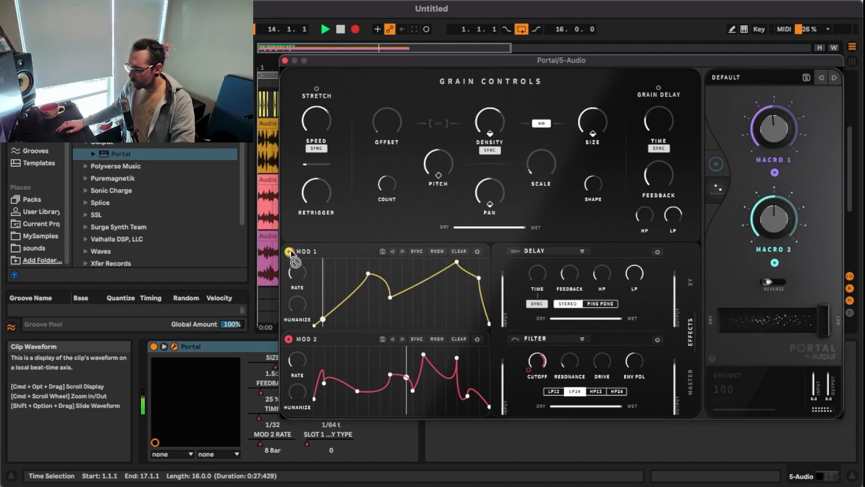
drag(291, 254, 531, 246)
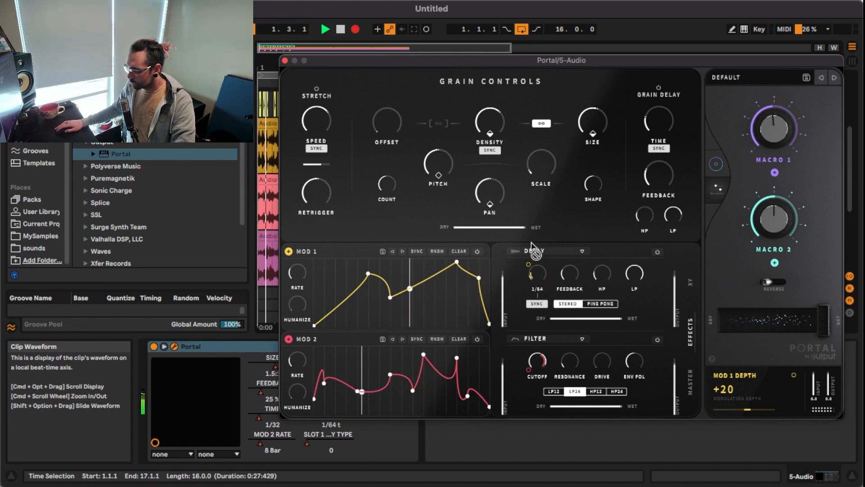
drag(531, 242, 532, 240)
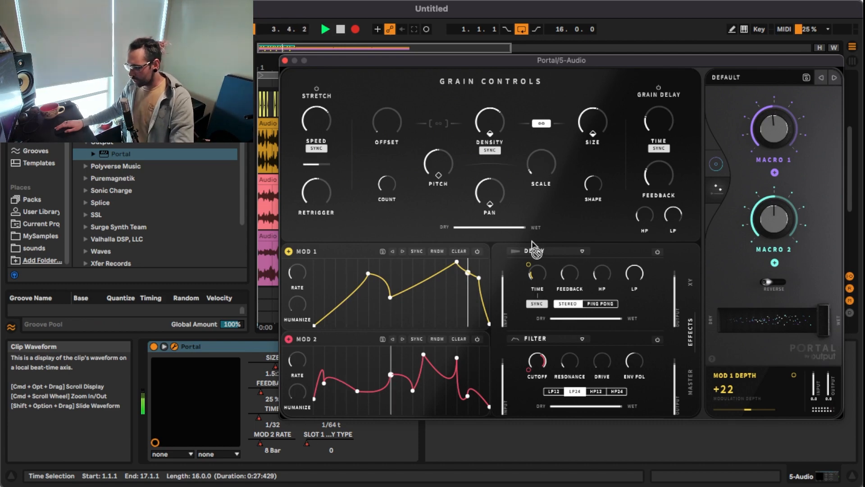
click(437, 251)
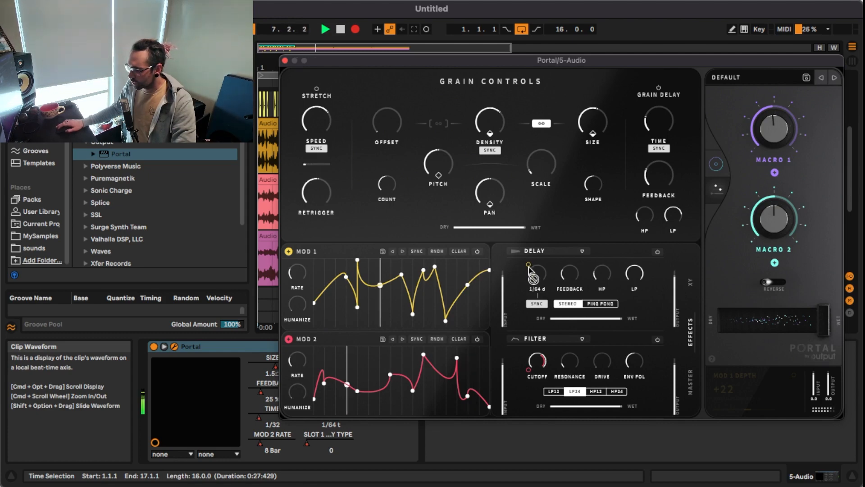
drag(531, 274, 530, 207)
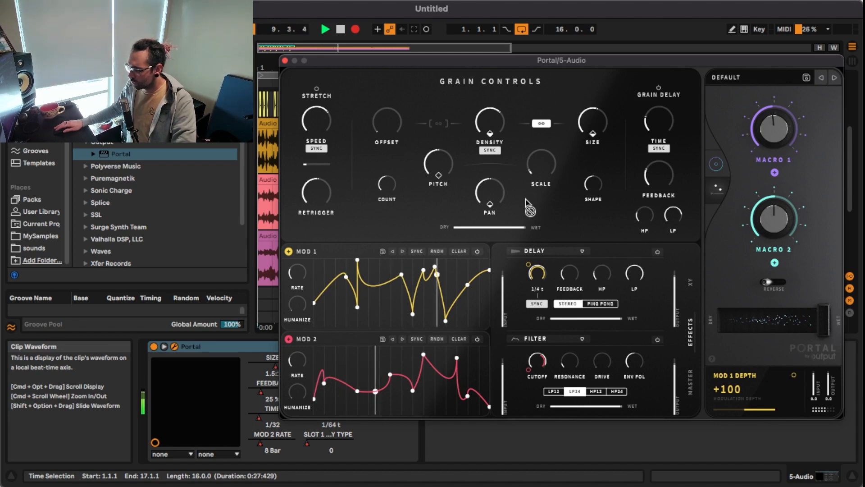
drag(525, 207, 522, 260)
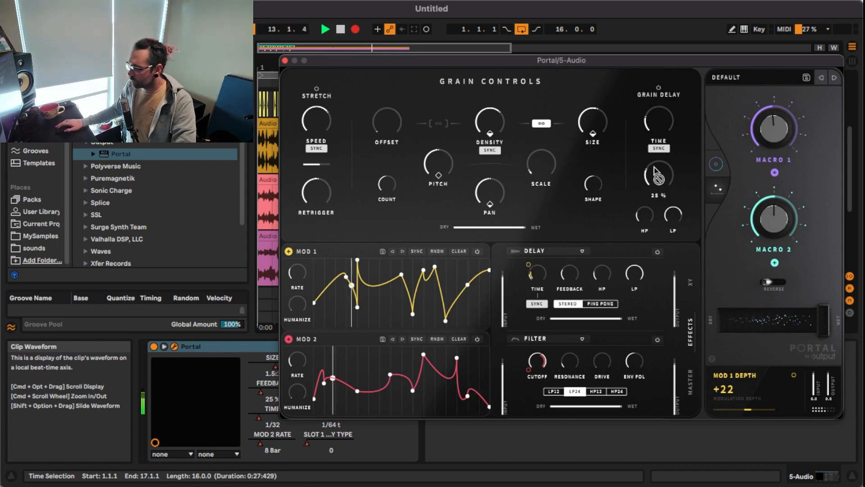
- Set the grain delay time to 1/32 T and its feedback to 18 percent
mouse_move(663, 160)
mouse_down()
mouse_move(672, 124)
mouse_move(666, 183)
mouse_move(663, 143)
mouse_up()
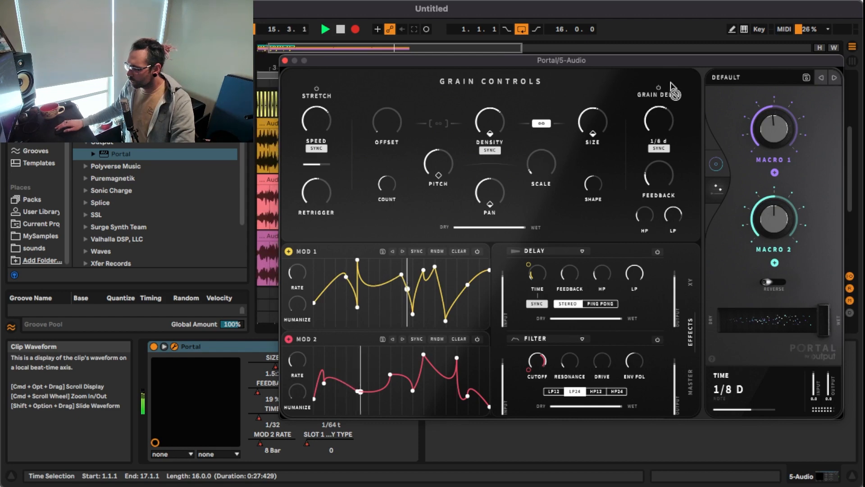
drag(675, 92, 662, 160)
mouse_move(662, 130)
mouse_down()
mouse_move(664, 70)
mouse_move(663, 135)
mouse_up()
drag(662, 187, 665, 209)
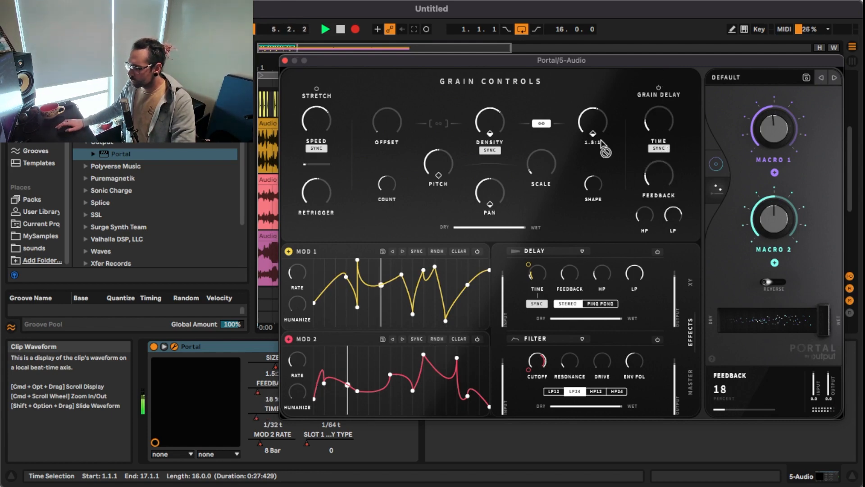
- Set the grain size to 1:1, the density randomness to 69 percent and the grain count to 16
drag(597, 118, 595, 136)
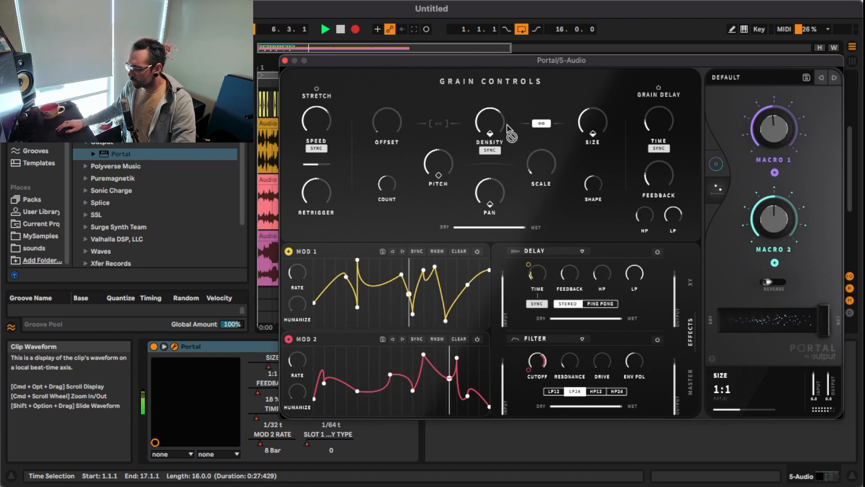
mouse_move(485, 124)
mouse_down()
mouse_move(490, 139)
mouse_move(492, 130)
mouse_up()
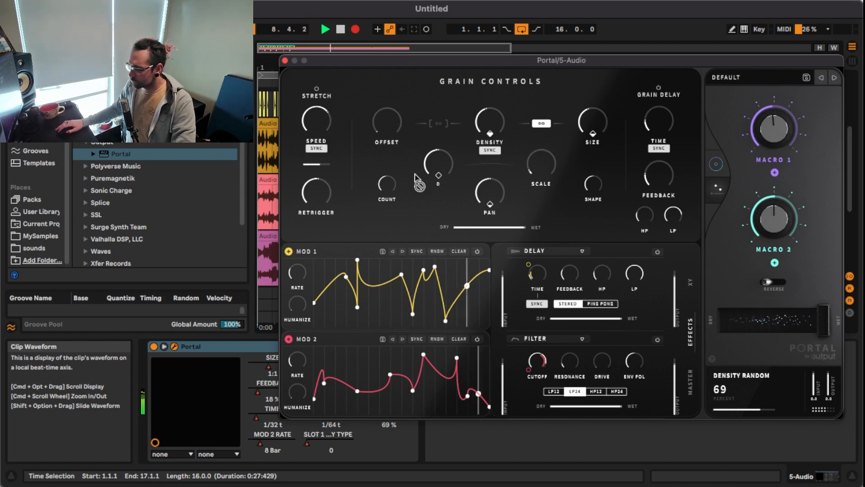
drag(385, 192, 394, 171)
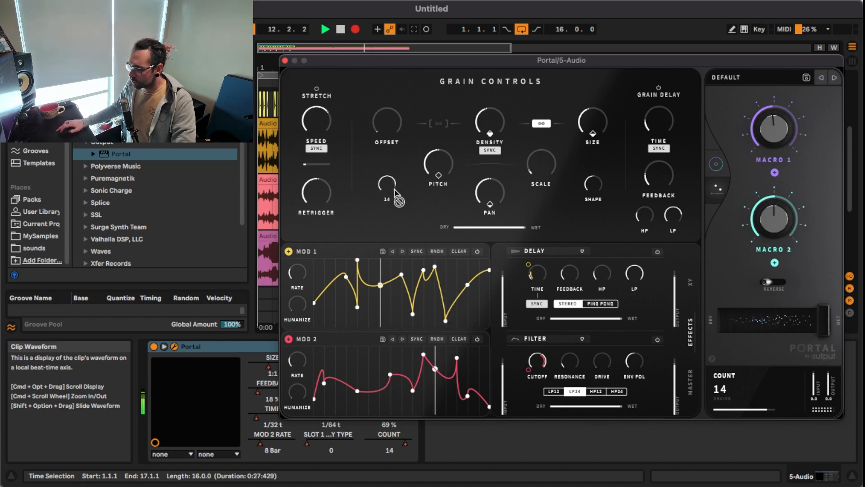
drag(393, 186, 392, 162)
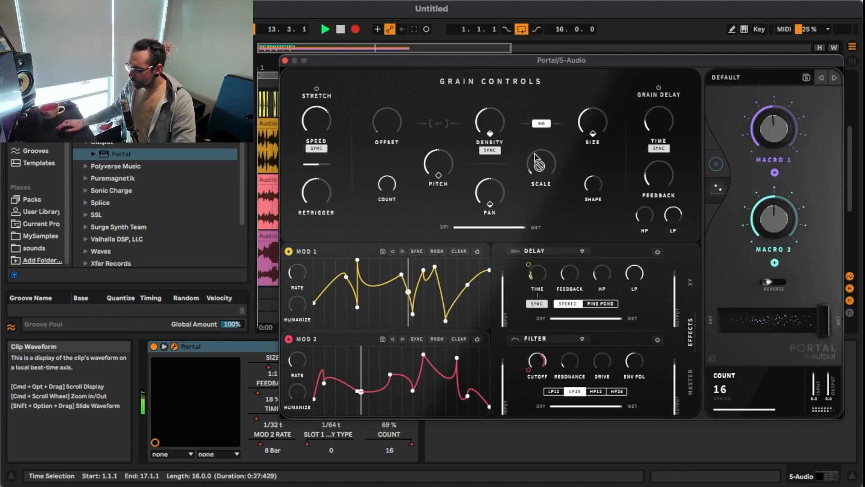
- Adjust the grain shape, then set the grain size to 2:1 with 52 percent size randomness
drag(594, 191, 602, 174)
drag(592, 124, 598, 103)
drag(593, 136, 592, 143)
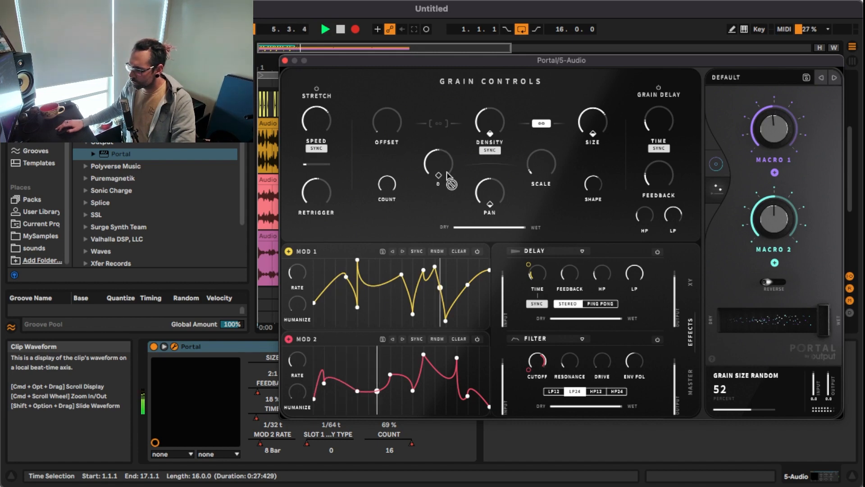
- Set the grain pitch scale to Minor Chord and the pitch randomness to 25 percent
drag(546, 170, 549, 138)
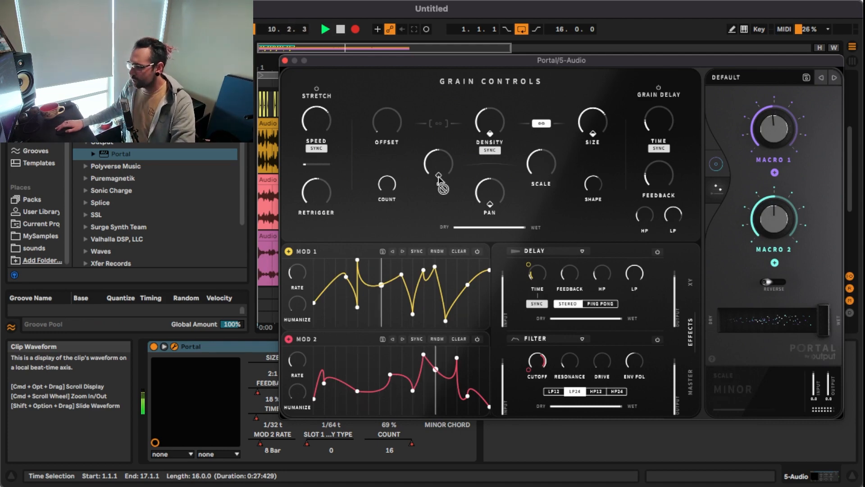
drag(438, 176, 444, 161)
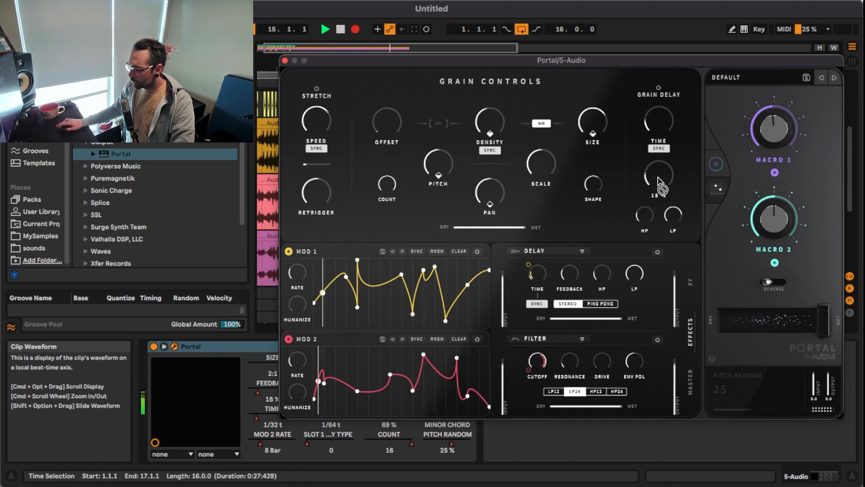
- Set the grain delay time to 1/64 D and feedback to 10 percent, and generate a new random Mod 2 curve
mouse_move(658, 178)
mouse_down()
mouse_move(659, 115)
mouse_move(659, 183)
mouse_up()
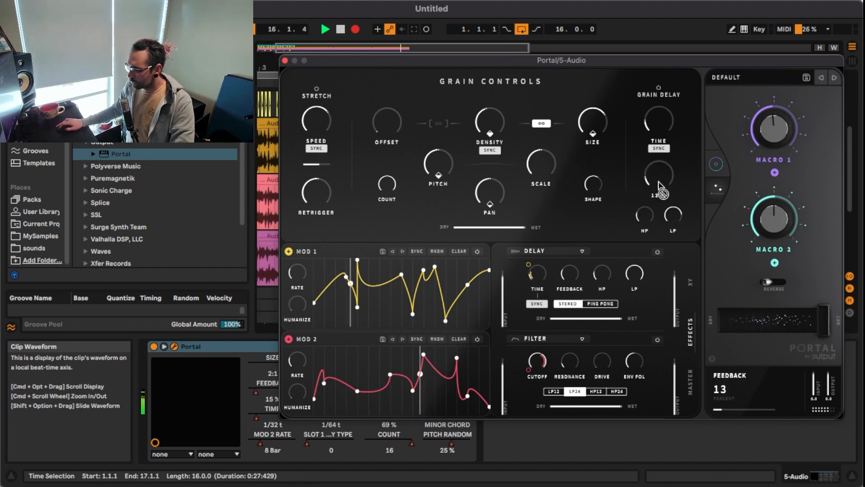
mouse_move(658, 126)
mouse_down()
mouse_move(666, 86)
mouse_move(662, 130)
mouse_up()
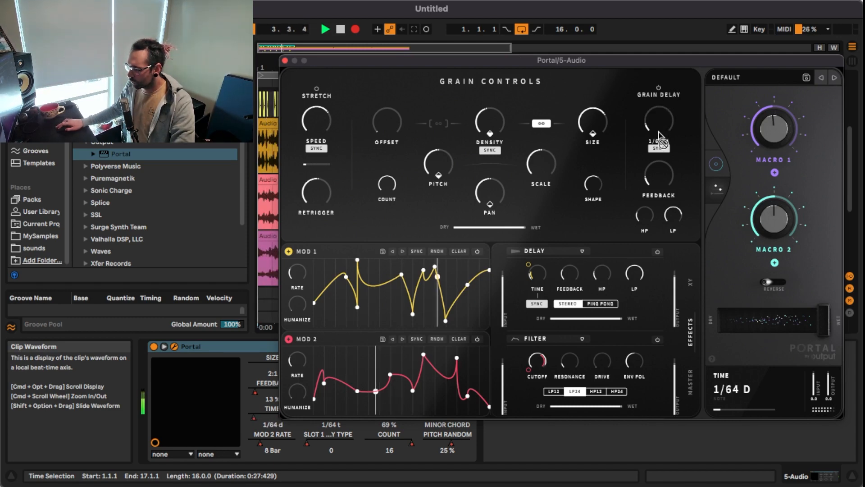
mouse_move(658, 179)
mouse_down()
mouse_move(670, 110)
mouse_move(666, 180)
mouse_up()
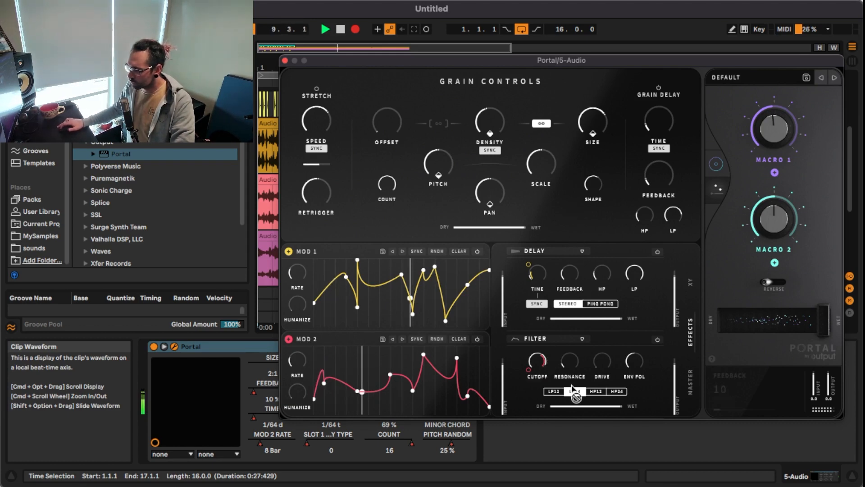
click(435, 339)
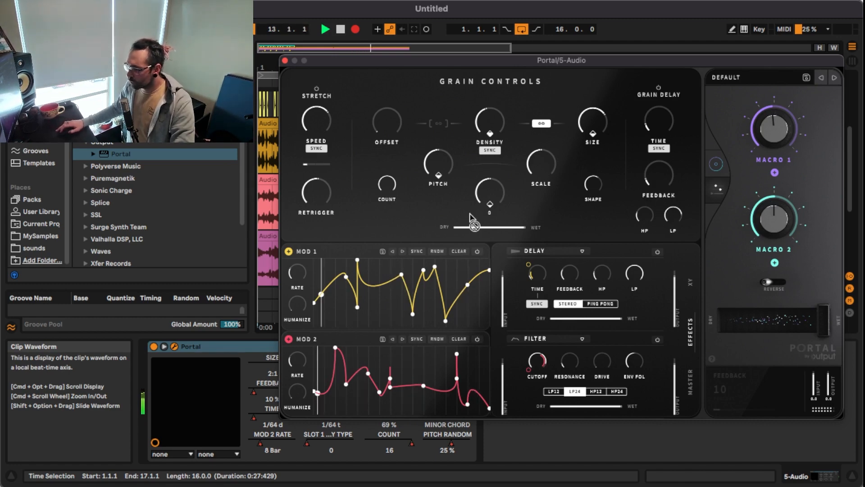
- Set the pitch randomness to 26 percent, the grain delay time to 1/64 and the grain delay feedback to 98 percent
drag(437, 174, 440, 176)
drag(670, 115, 666, 58)
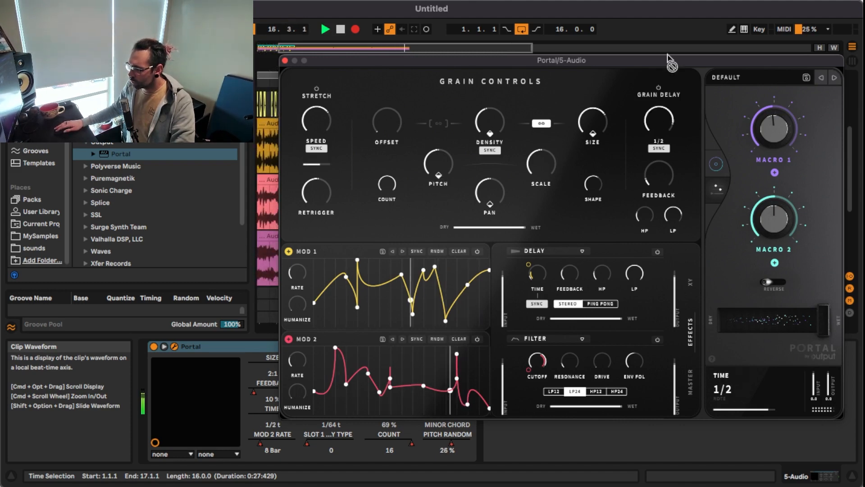
drag(657, 183, 660, 204)
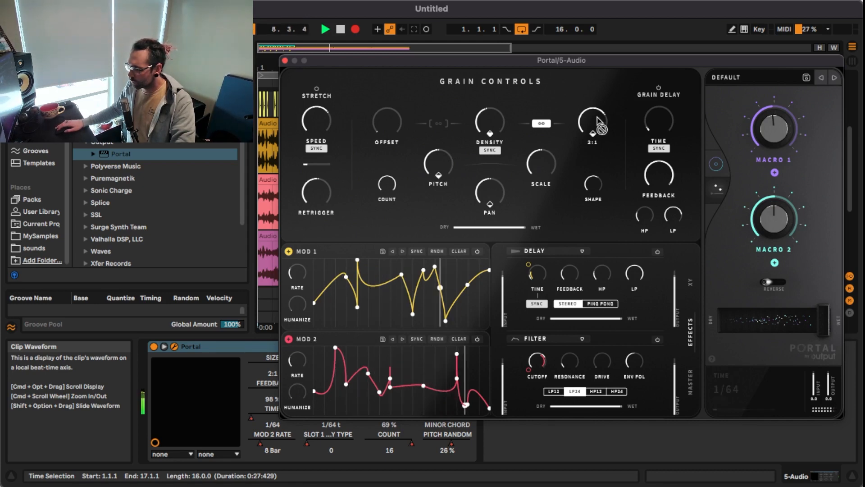
- Set the grain size to 1:2, the density to 1/8 T and the grain size randomness to 47 percent
mouse_move(598, 121)
mouse_down()
mouse_move(595, 152)
mouse_move(593, 130)
mouse_up()
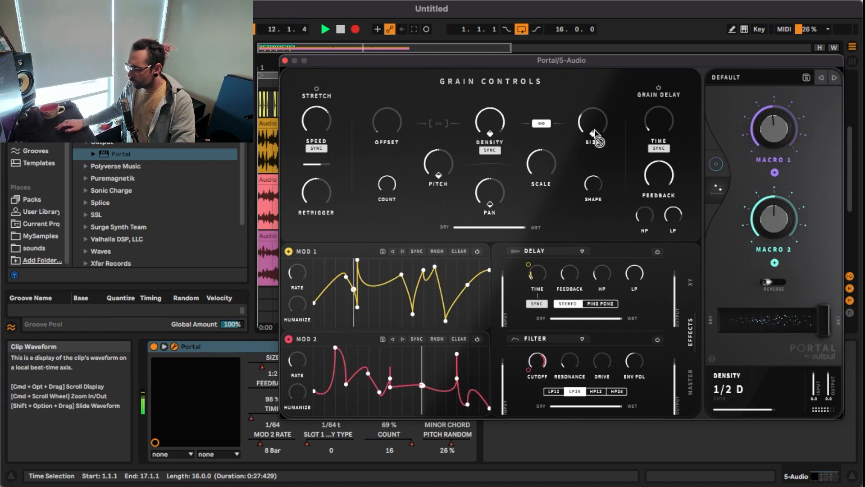
drag(490, 122, 494, 163)
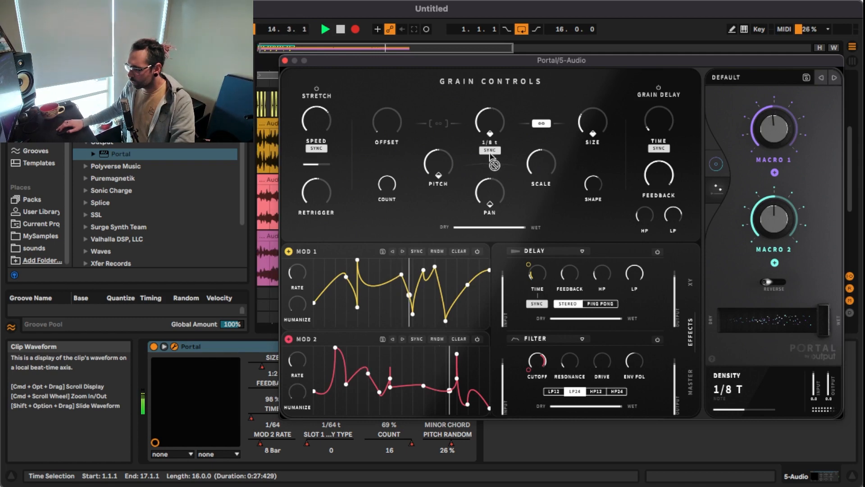
drag(593, 136, 593, 140)
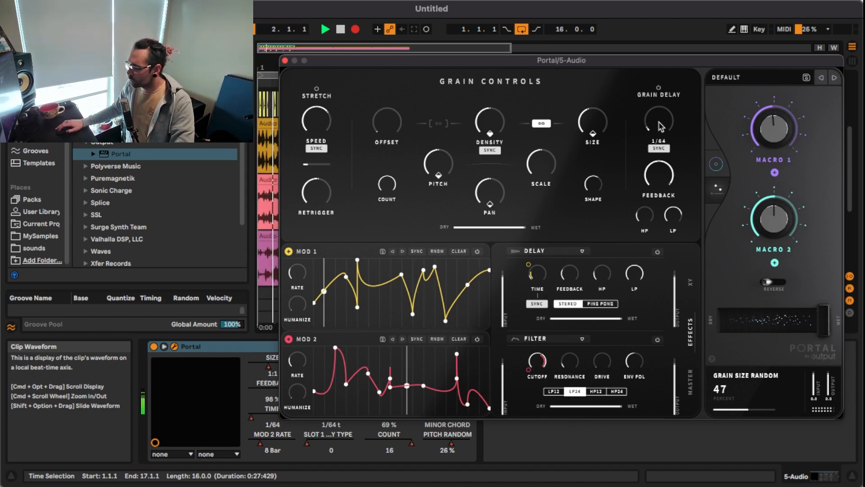
- Set the grain delay time to 1/64 D and its feedback to 60 percent, then raise the Delay effect's time modulation and set its feedback to 25 percent
drag(659, 122, 666, 72)
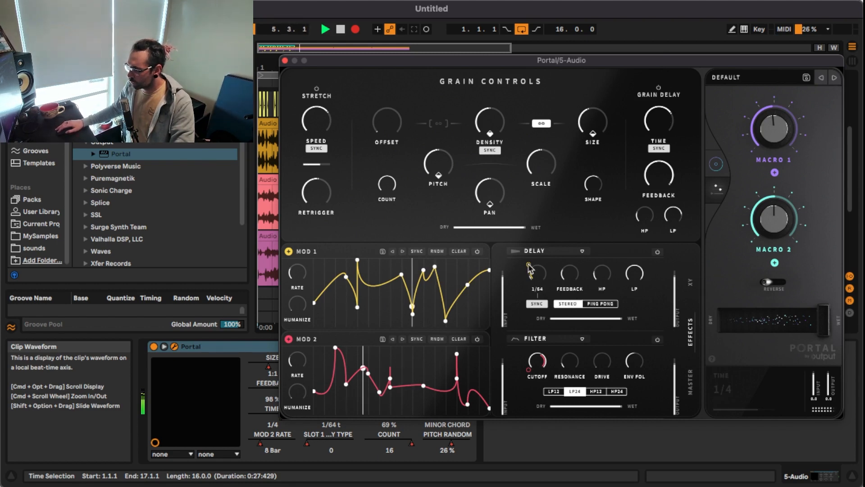
drag(529, 269, 574, 269)
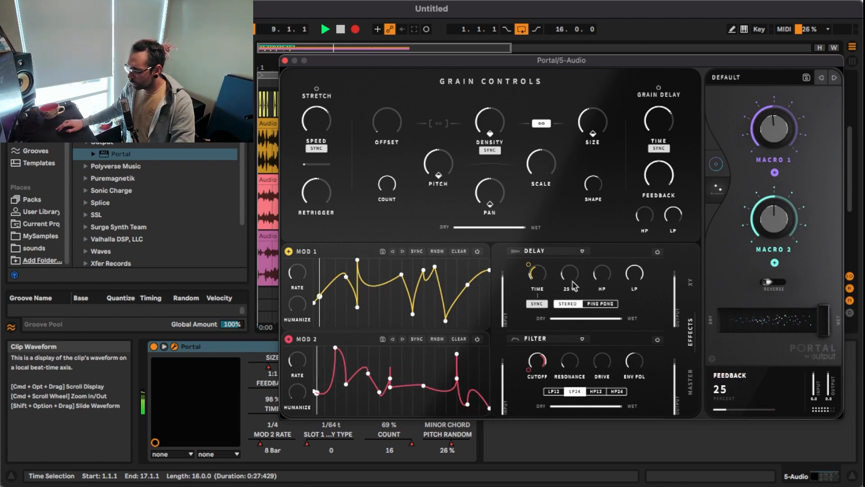
drag(663, 176, 663, 230)
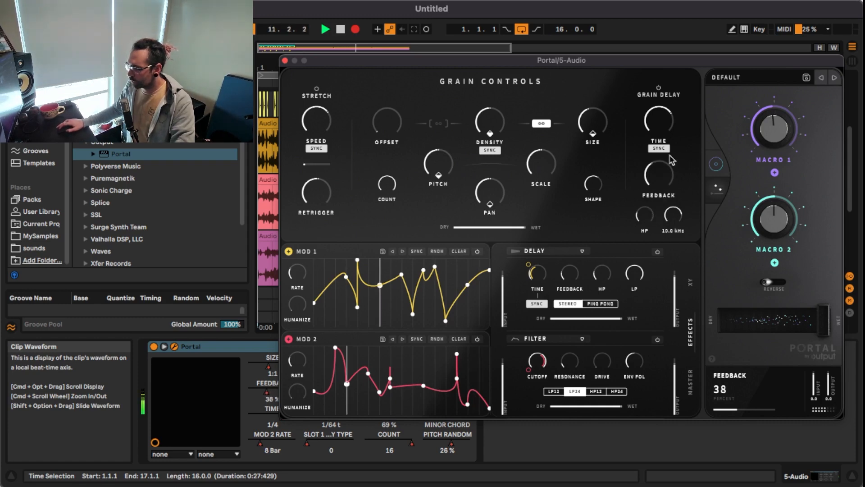
drag(661, 130, 666, 113)
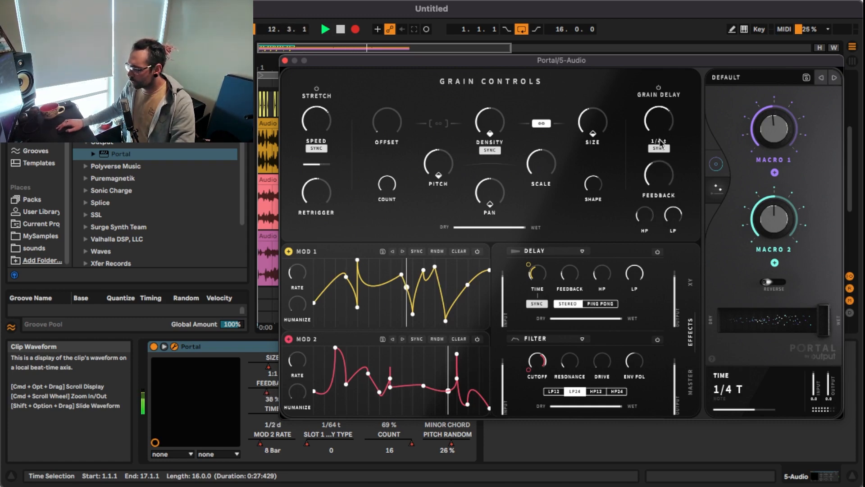
drag(660, 144, 662, 171)
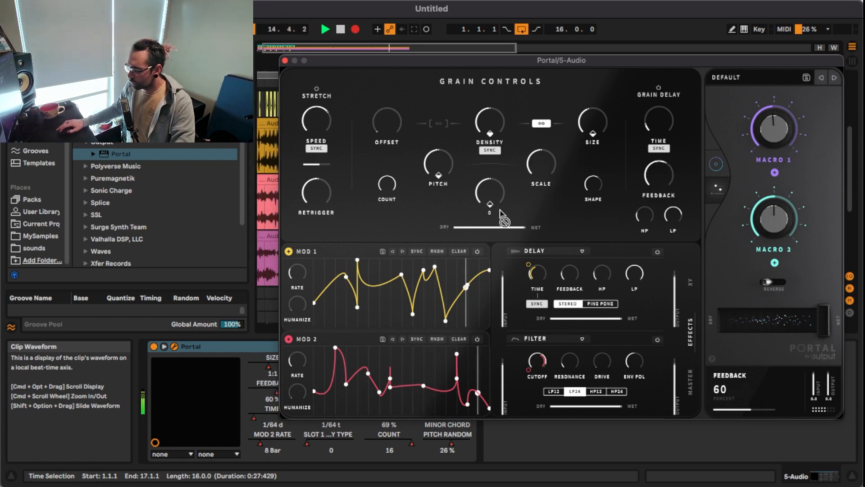
- Set the pan randomness to 27 percent, the pitch randomness to 50 percent and the grain size to 2:1
drag(493, 208, 490, 206)
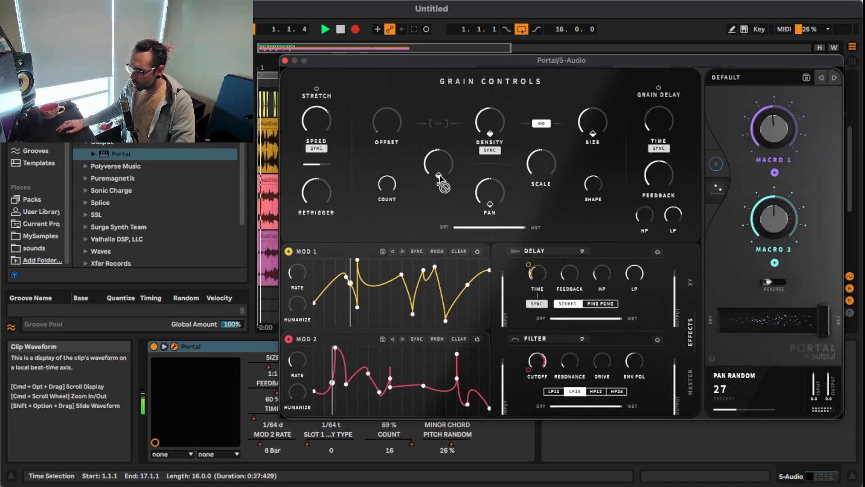
drag(440, 177, 441, 161)
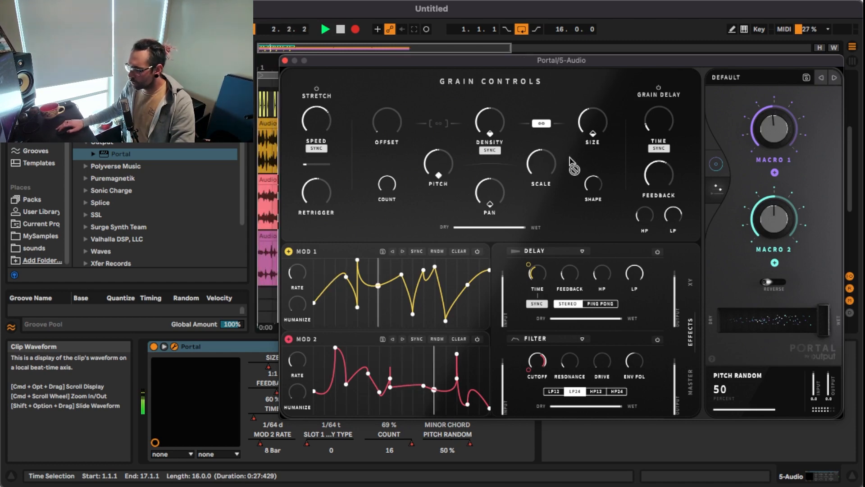
drag(599, 117, 598, 95)
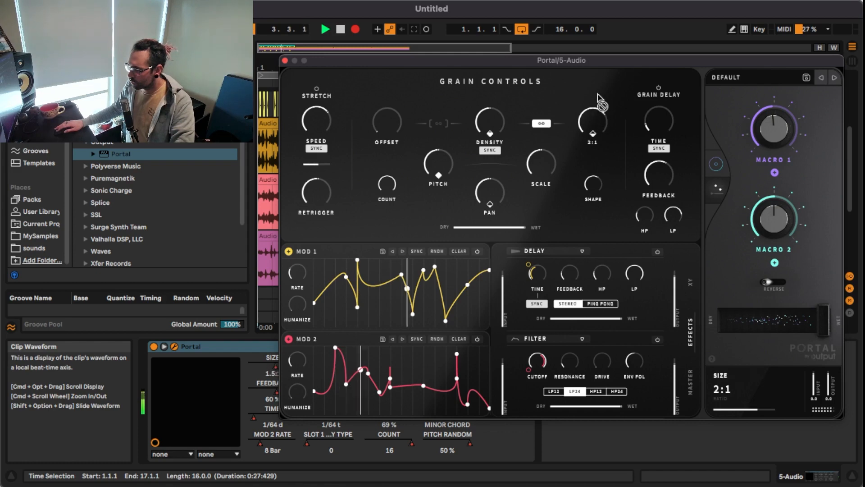
- Set the grain delay time to 1/2 D and feedback to 17 percent, and generate a new random Mod 1 curve
drag(651, 121, 673, 52)
drag(658, 175, 656, 221)
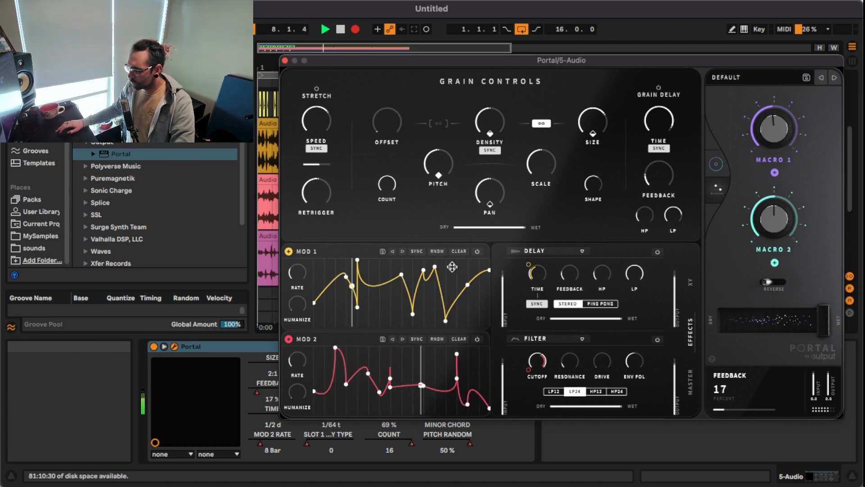
click(437, 252)
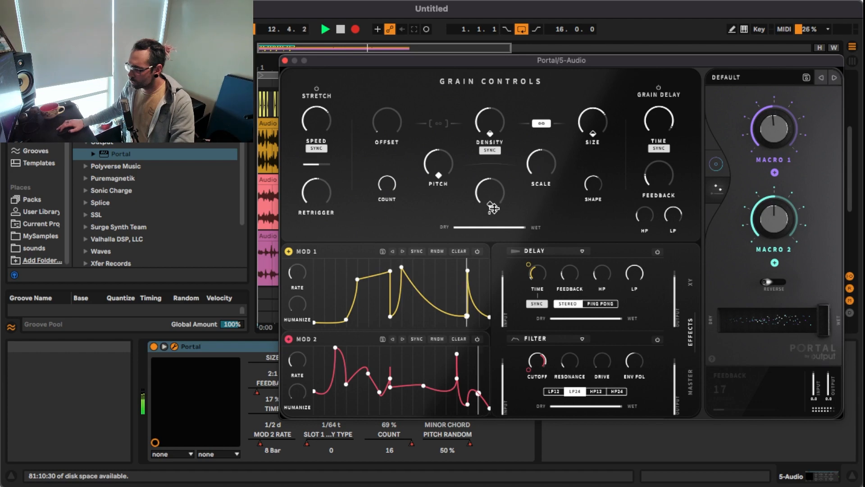
- Set the pan and grain size randomness to 100 percent, the density randomness to 42 percent and the grain delay feedback to 62 percent
drag(491, 204, 492, 199)
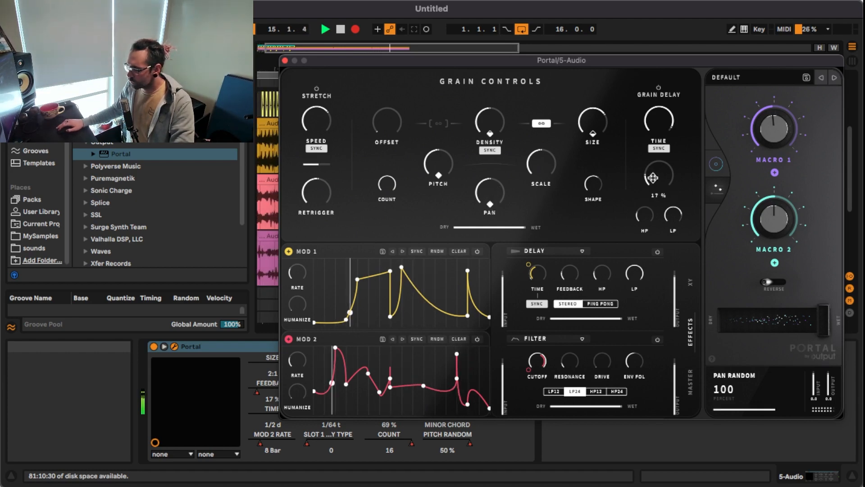
drag(652, 176, 671, 136)
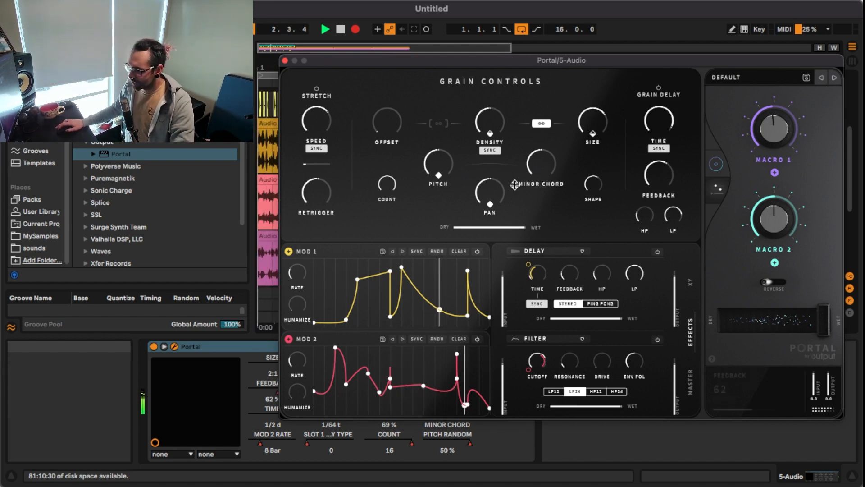
mouse_move(534, 162)
mouse_move(585, 134)
mouse_move(596, 120)
mouse_down()
mouse_move(594, 142)
mouse_move(594, 120)
mouse_up()
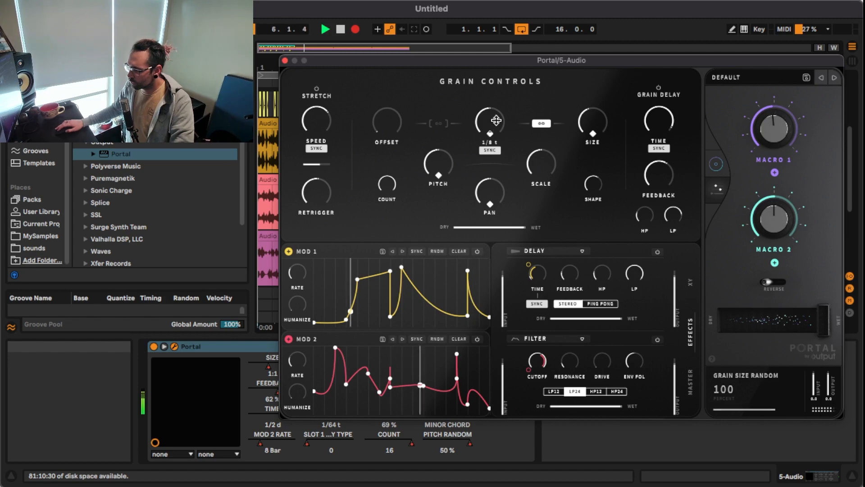
mouse_move(494, 125)
mouse_down()
mouse_move(501, 93)
mouse_move(490, 140)
mouse_up()
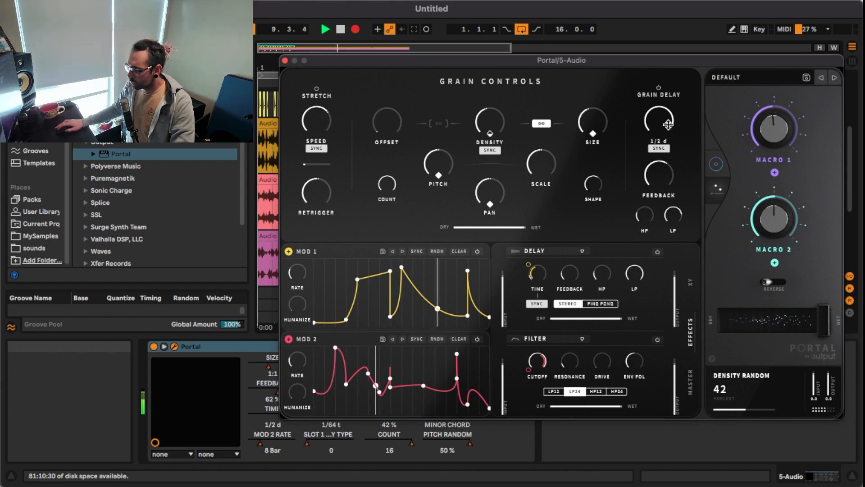
- Set the grain delay feedback to 95 percent with a 1/2 D time, and the grain size to 1:1
drag(664, 171, 663, 192)
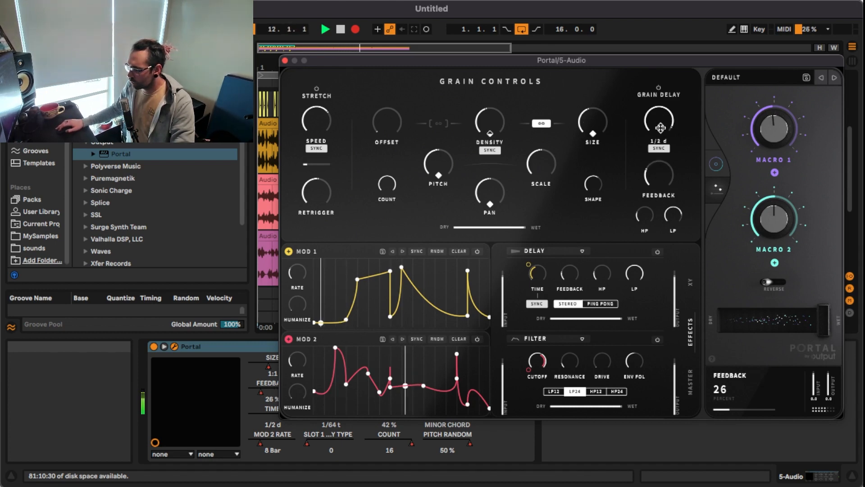
mouse_move(660, 128)
mouse_down()
mouse_move(656, 189)
mouse_move(659, 117)
mouse_up()
drag(658, 187, 572, 169)
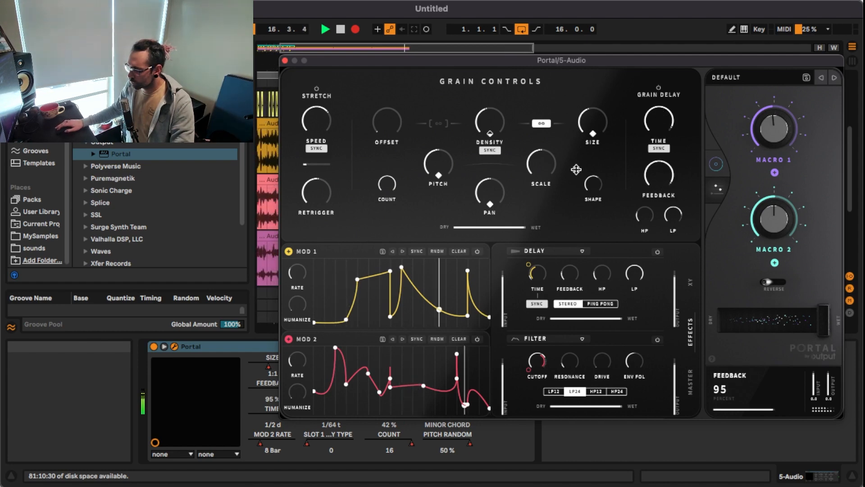
- Set the grain pitch to -6 steps and the pitch randomness to 15 percent
mouse_move(443, 156)
drag(443, 157, 440, 189)
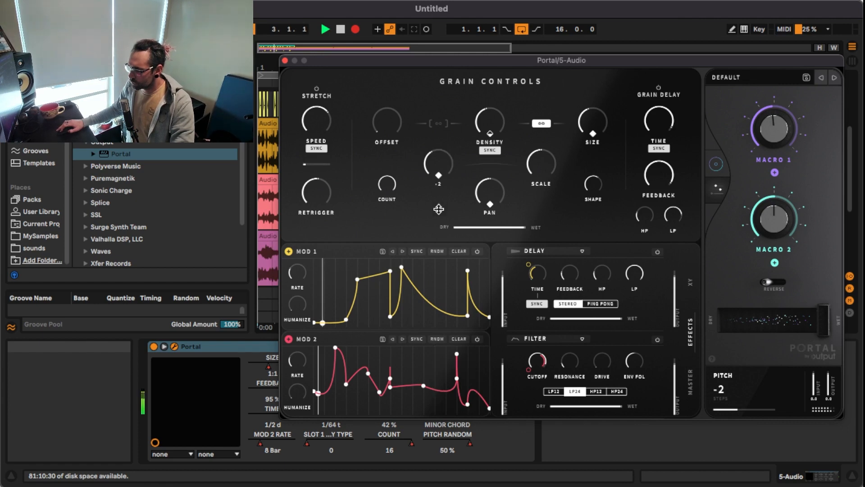
mouse_move(552, 165)
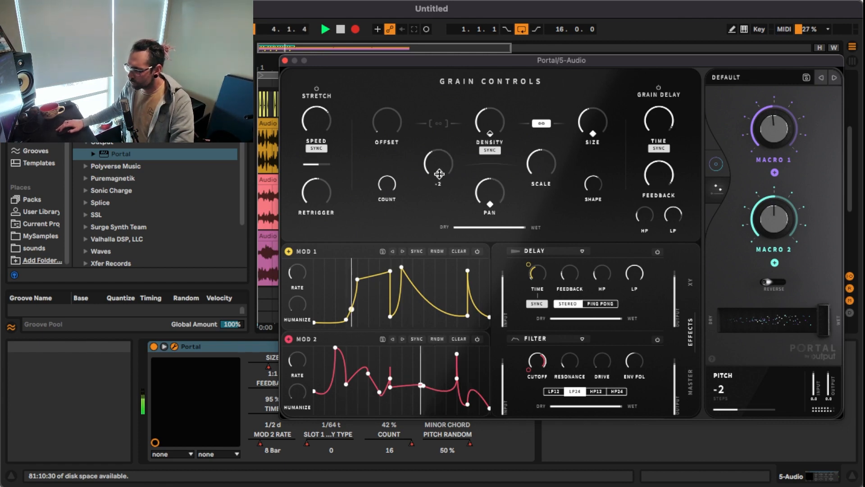
drag(439, 173, 440, 199)
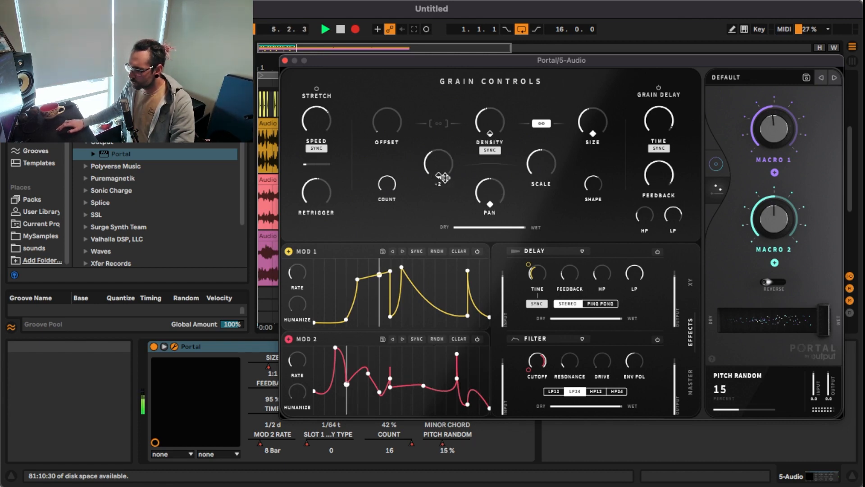
drag(443, 170, 438, 187)
- Set the grain pitch to 8 steps and the grain size to 1:1, and lower the grain size randomness
mouse_move(610, 133)
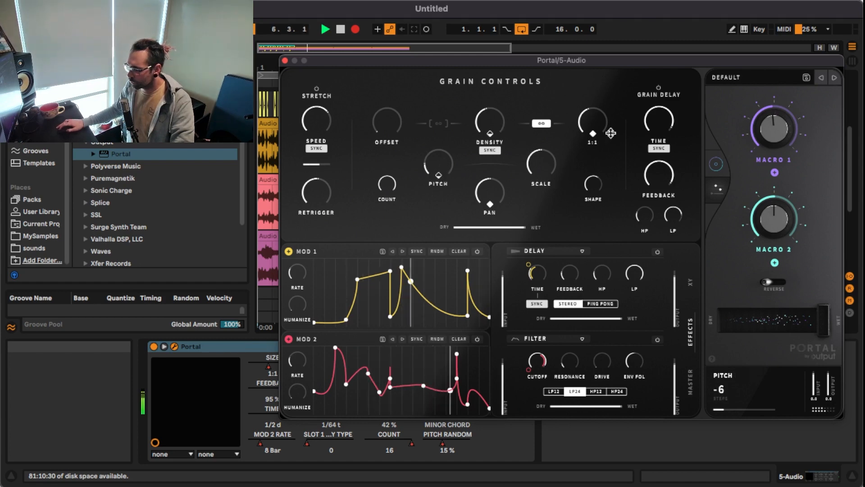
drag(593, 123, 601, 97)
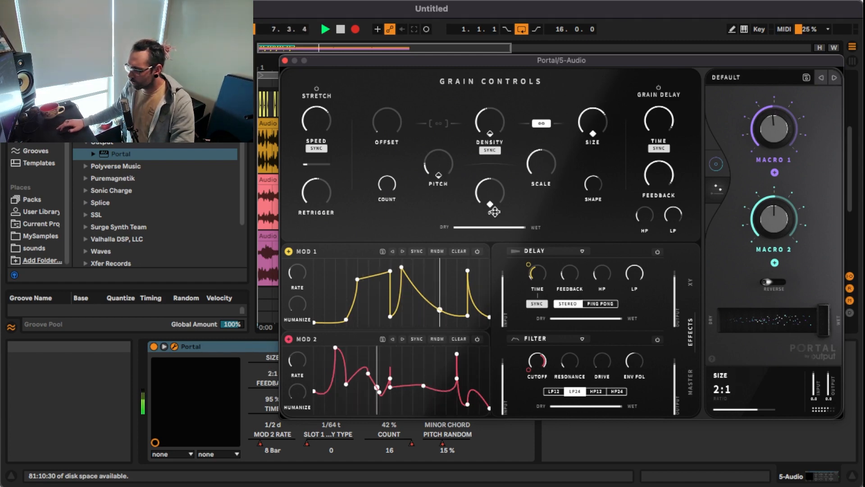
drag(436, 168, 443, 96)
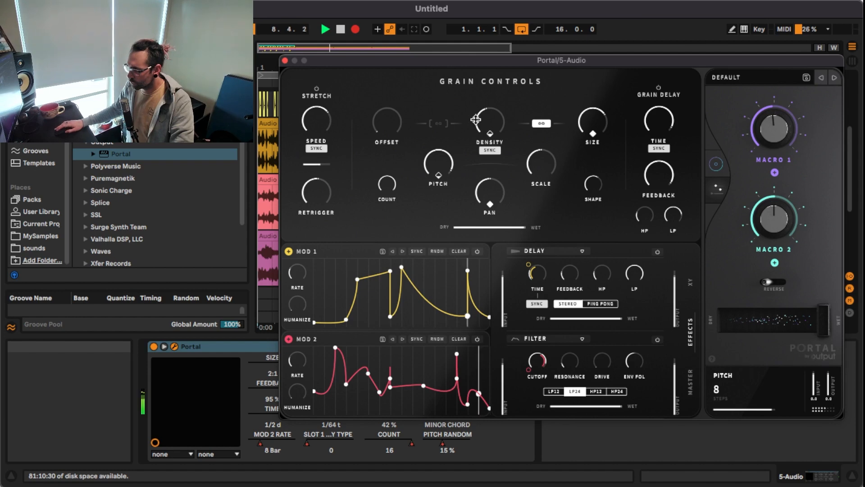
drag(592, 131, 592, 140)
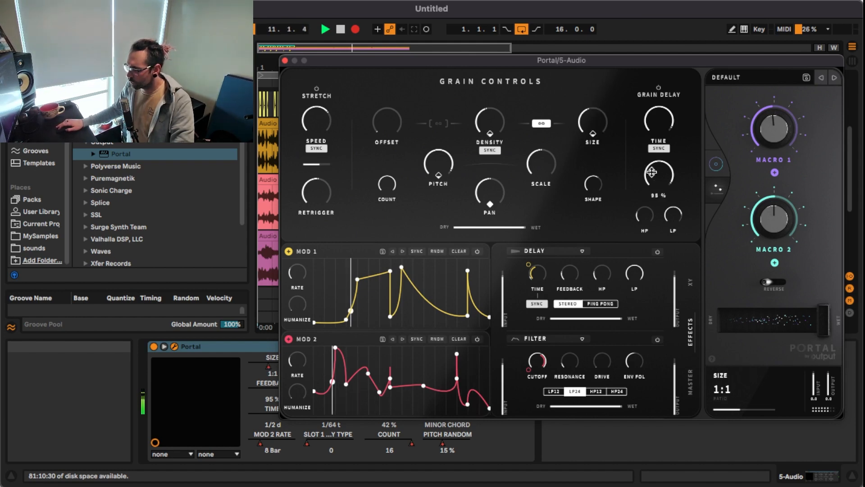
- Set the grain delay time to 1/64 and feedback to 11 percent, and reduce the Delay effect's time modulation and its feedback to 9 percent
drag(651, 172, 651, 208)
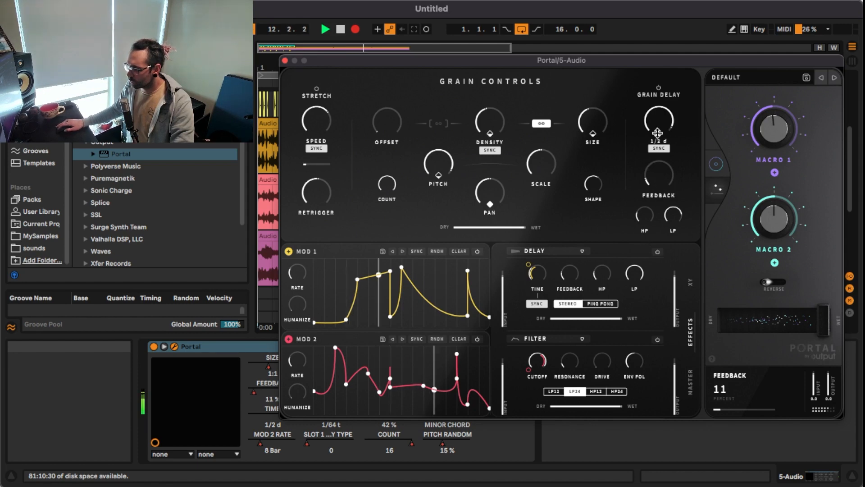
drag(657, 133, 652, 188)
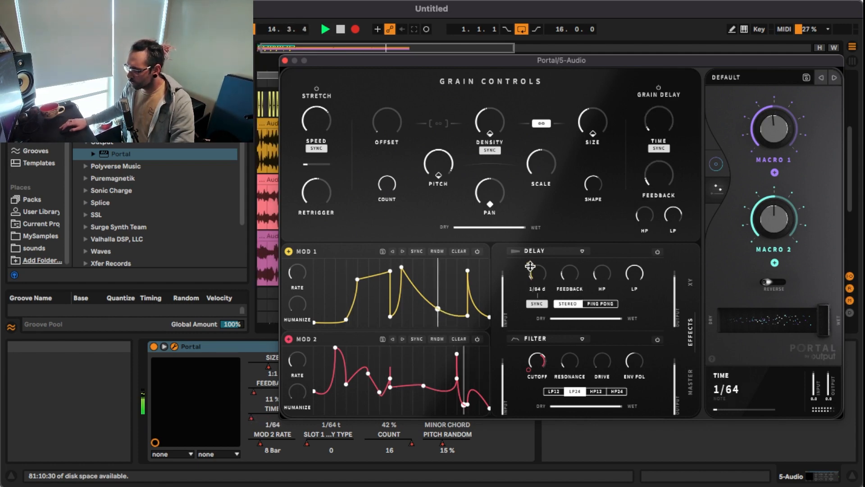
drag(527, 264, 570, 291)
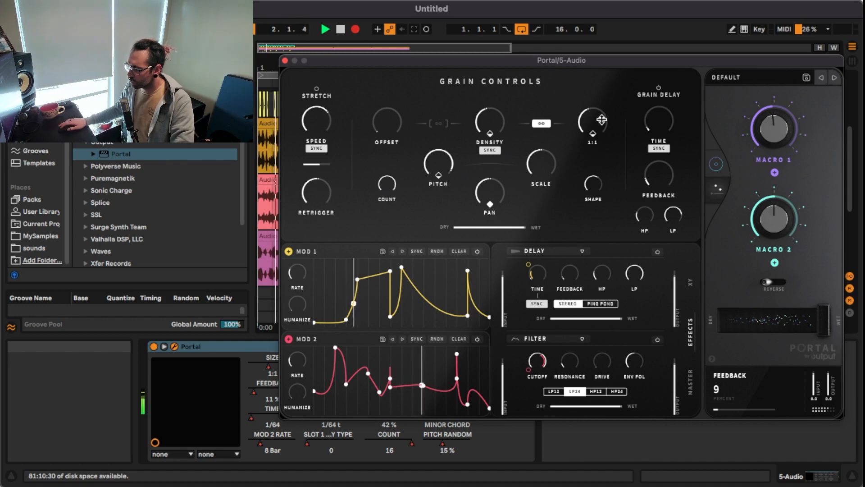
- Set the grain size to 2:1, the grain delay time to 1/16 and the grain delay feedback to 74 percent
drag(601, 120, 602, 98)
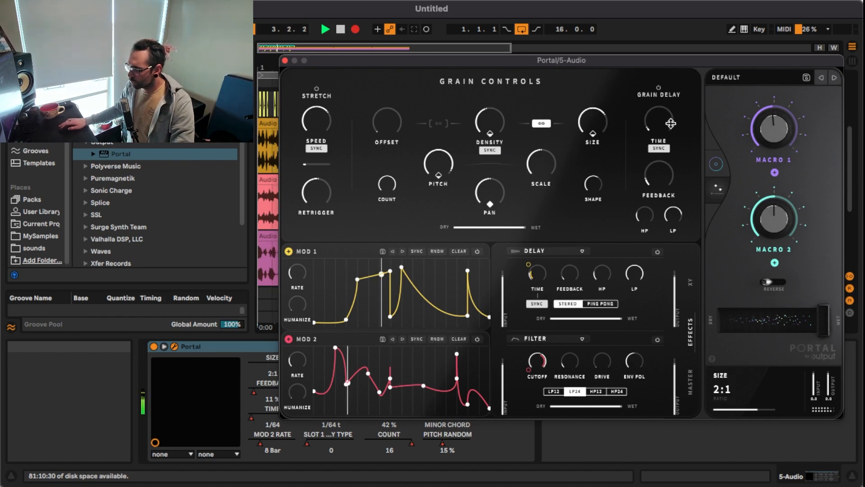
drag(671, 123, 668, 94)
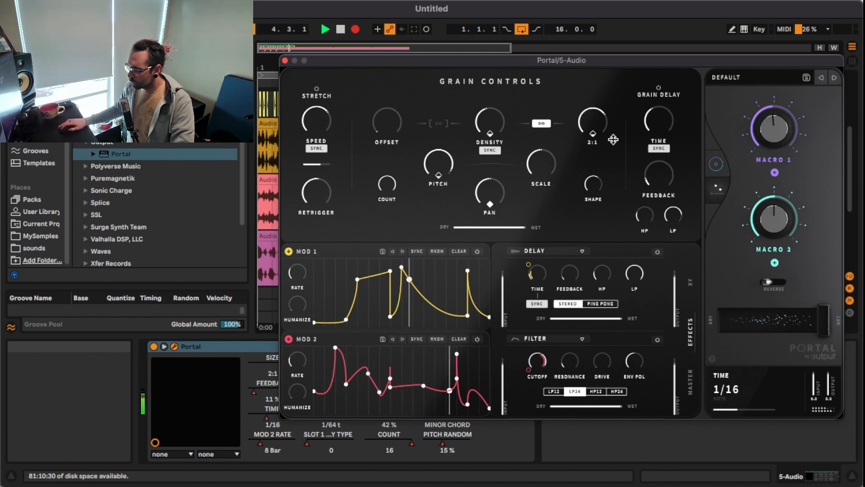
drag(655, 174, 663, 116)
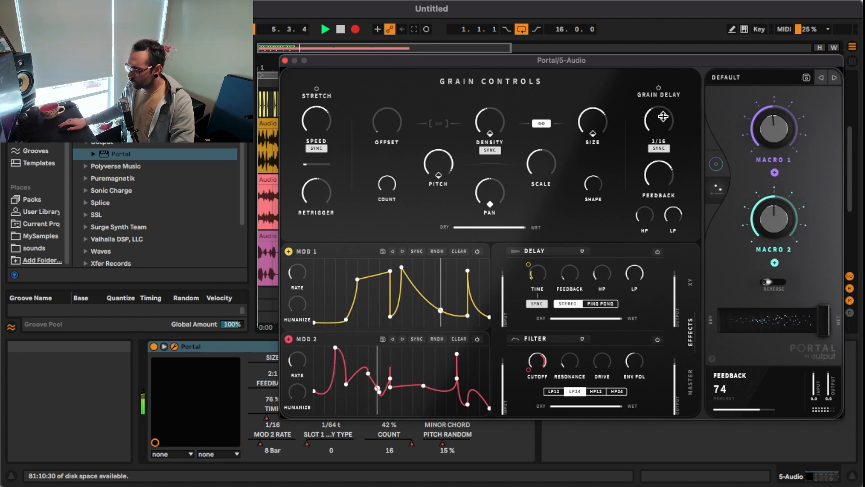
- Set the pitch to 2 steps with 2 percent randomness, pan randomness to 41 percent, grain size to 1:2 and density to 1/4 T
drag(437, 175, 438, 178)
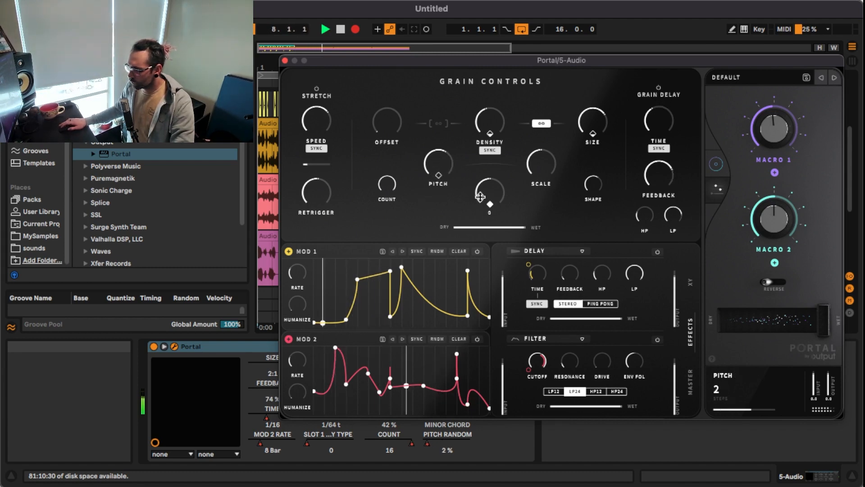
drag(491, 205, 490, 215)
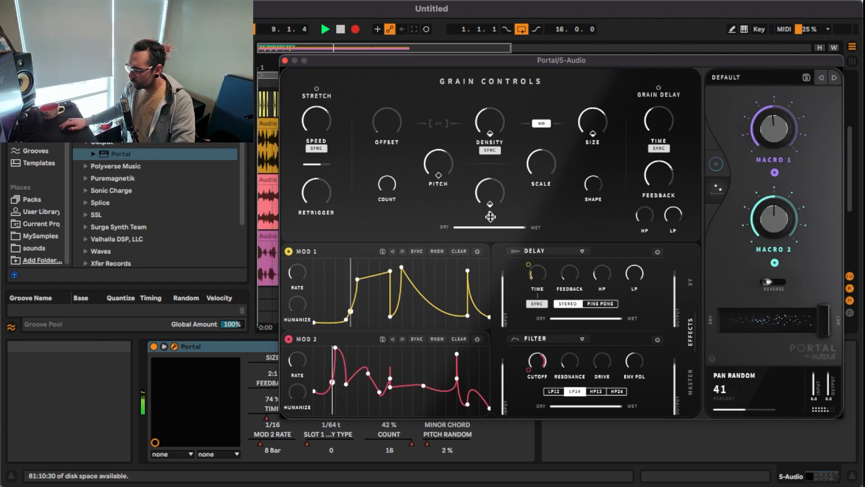
drag(595, 119, 591, 151)
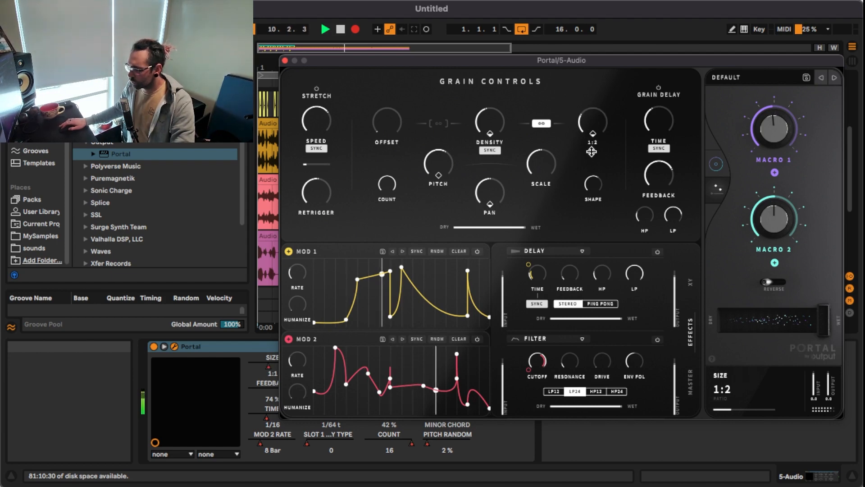
drag(494, 125, 501, 106)
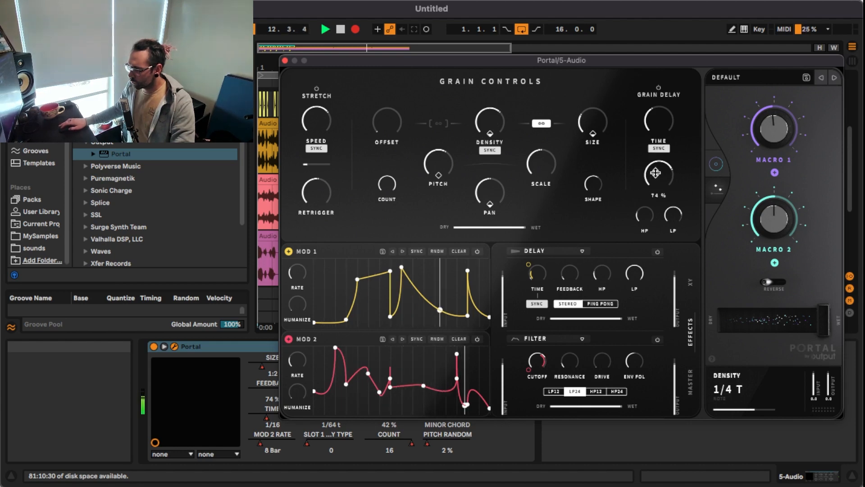
- Set the grain delay feedback to 95 percent and the grain delay time to 1/32 T
mouse_move(656, 173)
mouse_down()
mouse_move(656, 202)
mouse_move(656, 175)
mouse_up()
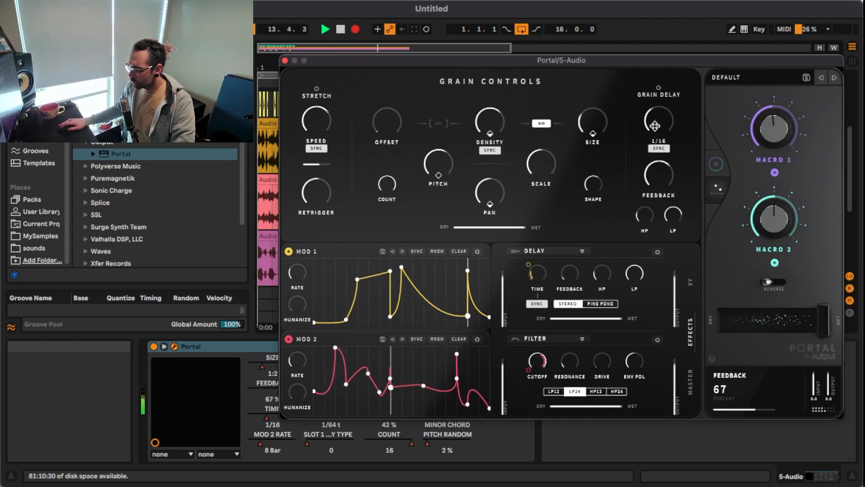
drag(654, 125, 656, 112)
drag(659, 175, 664, 154)
drag(658, 114, 652, 180)
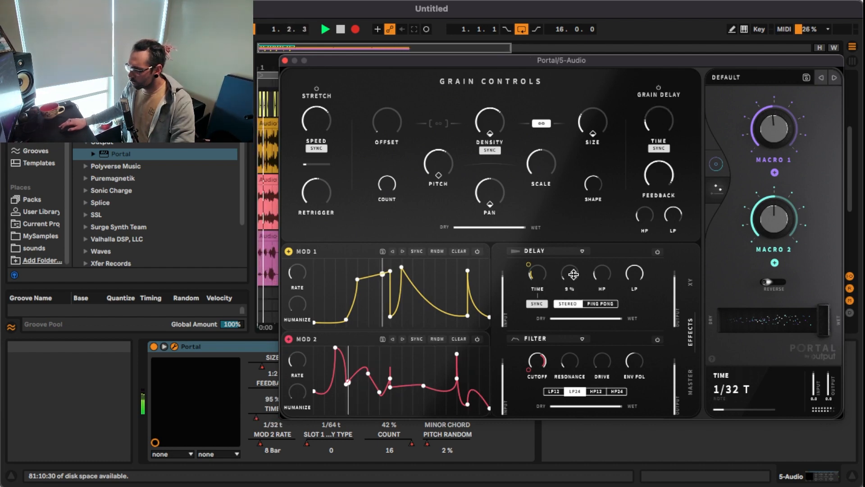
- Set the Delay effect's feedback to 54 percent and its time's Mod 1 depth to +34, and randomize the Mod 1 curve twice
drag(573, 274, 576, 239)
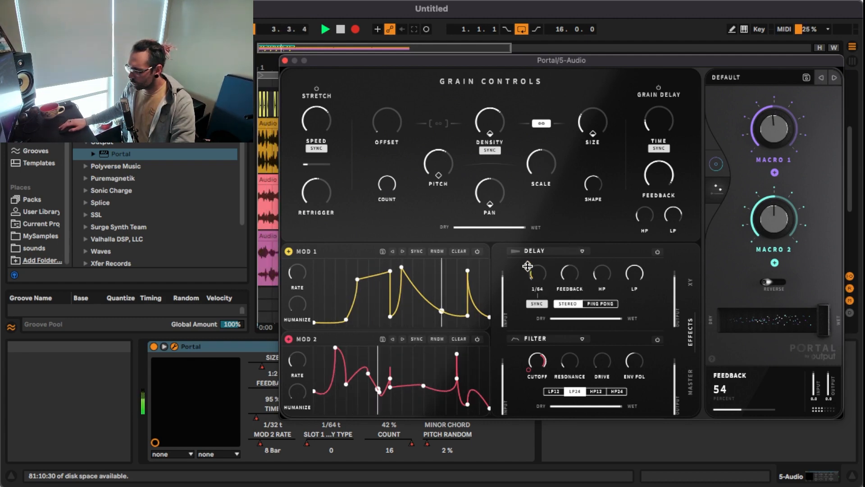
click(437, 251)
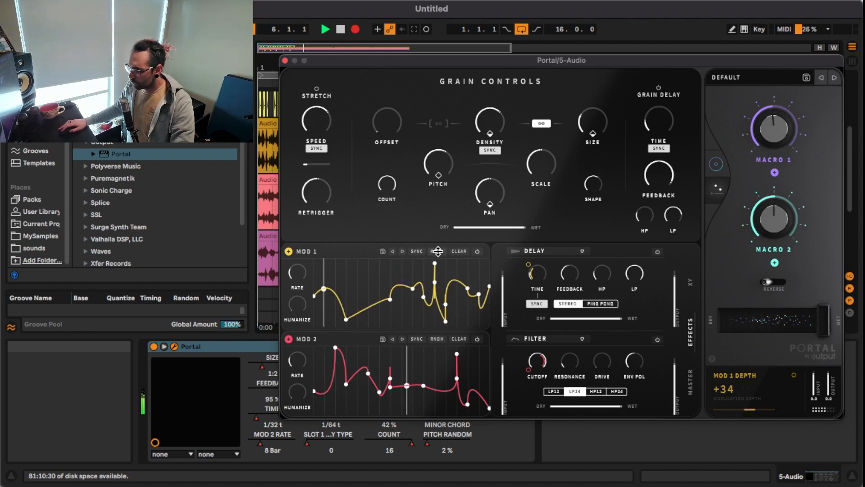
click(446, 251)
- Set density to 1/16 T, grain size to 2:1 with 72 percent randomness, and grain delay to 34 percent feedback and 1 Bar time
drag(489, 124, 486, 152)
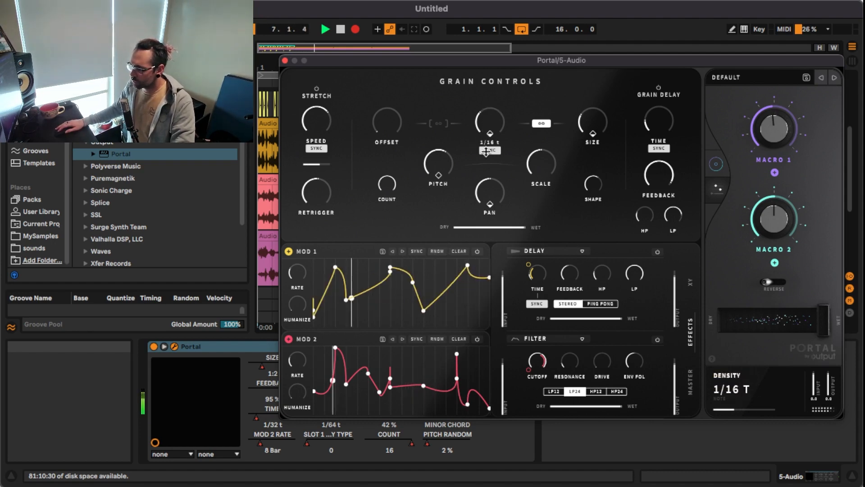
drag(597, 122, 605, 83)
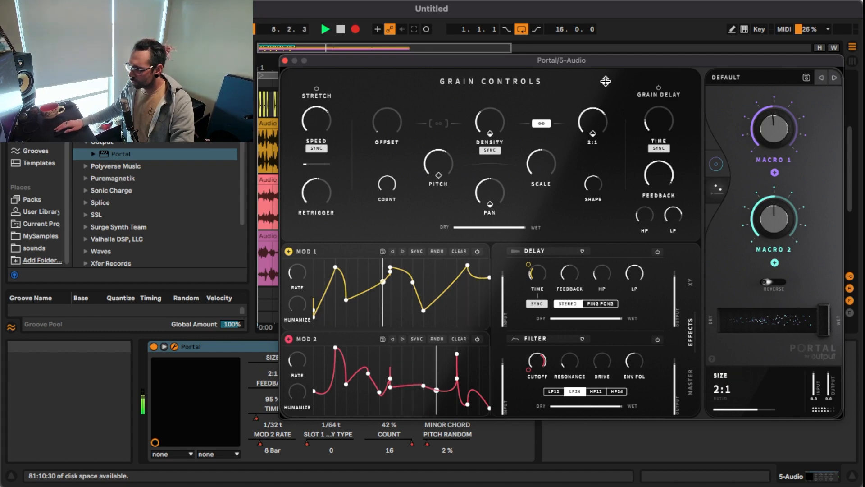
drag(595, 134, 595, 108)
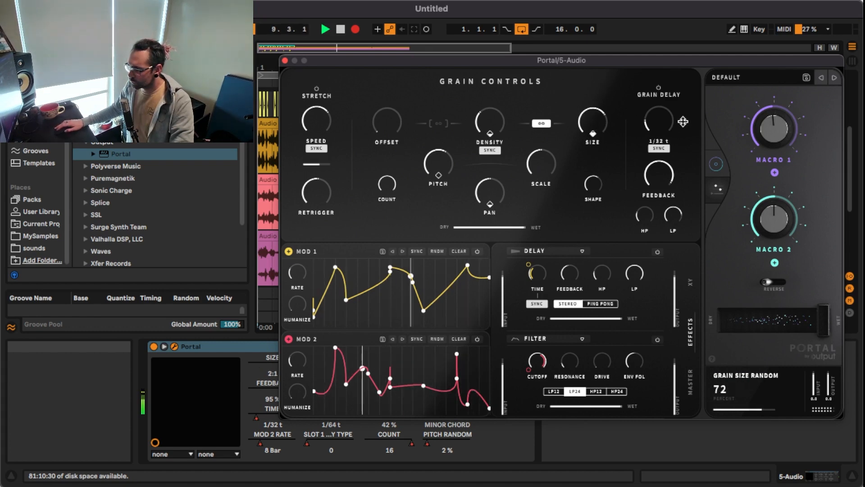
drag(660, 174, 656, 197)
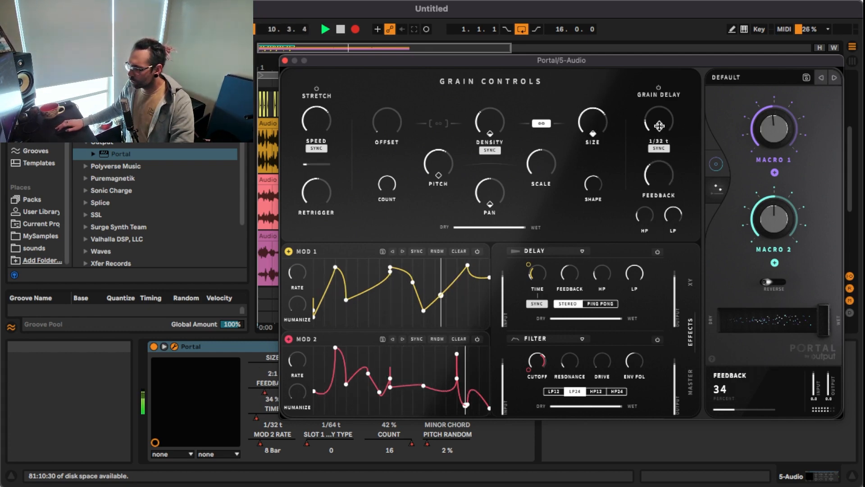
drag(658, 125, 669, 62)
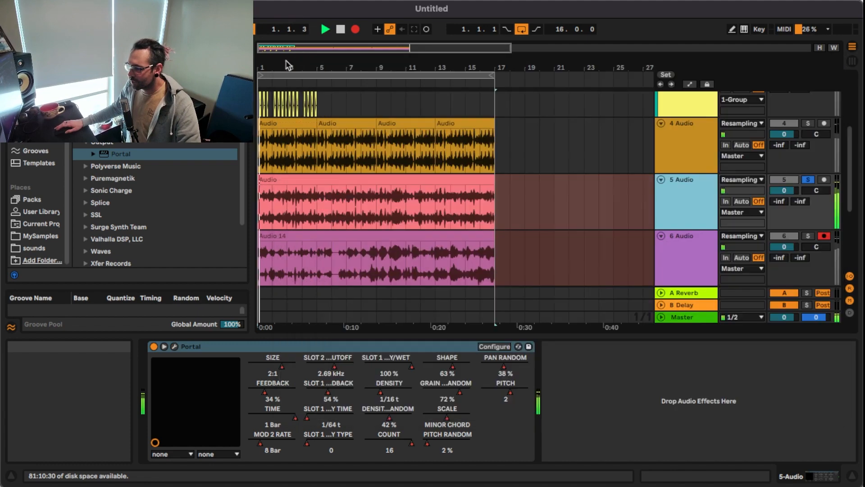
- Close the Portal window and stop the recording
click(285, 60)
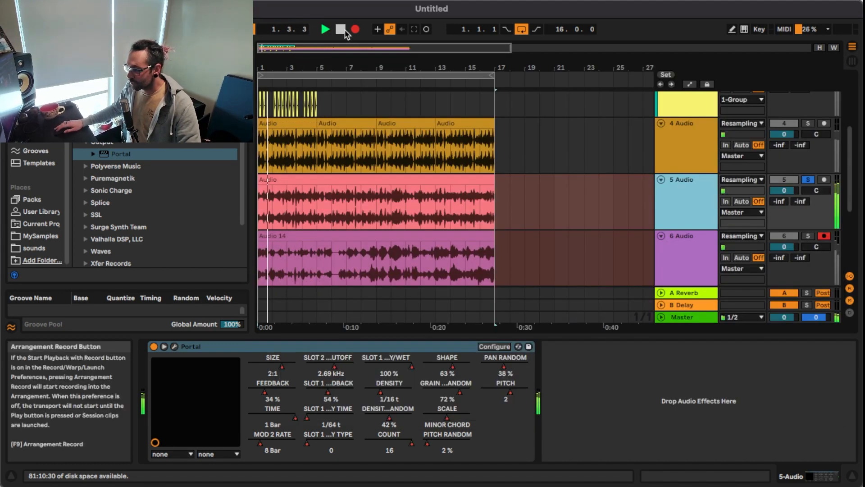
click(341, 29)
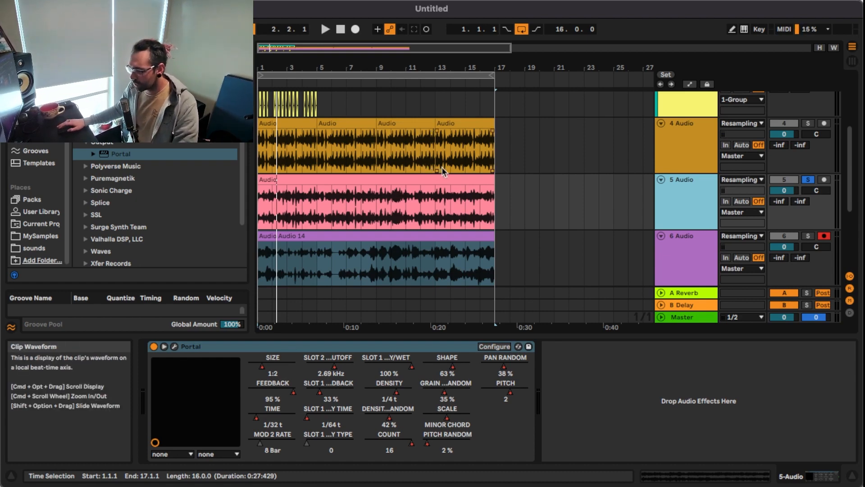
- Move the recorded clips on the 6 Audio track along the timeline so they start at bar 53
scroll(402, 181, down, 2)
scroll(381, 181, down, 3)
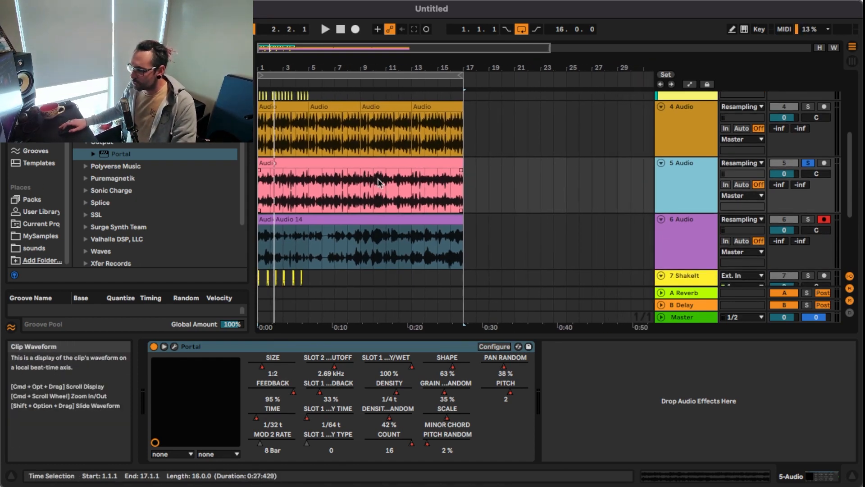
drag(326, 226, 583, 222)
scroll(507, 216, down, 2)
drag(463, 219, 614, 221)
scroll(494, 217, down, 2)
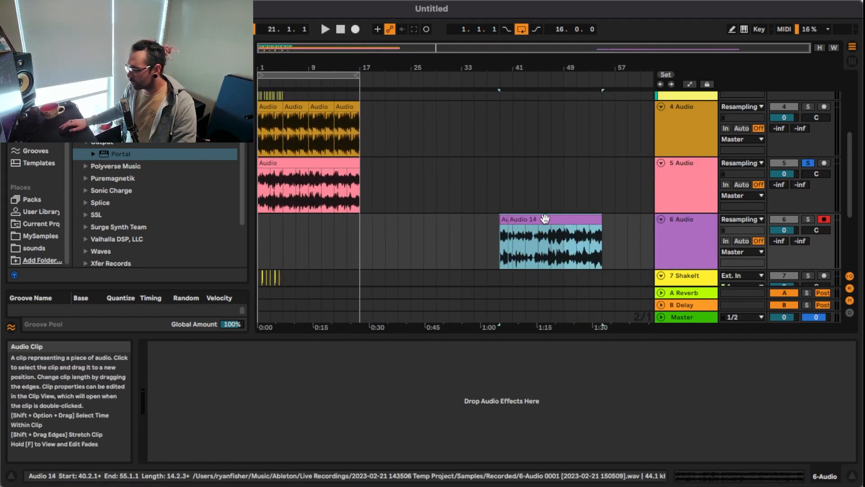
drag(540, 221, 630, 221)
scroll(530, 206, down, 2)
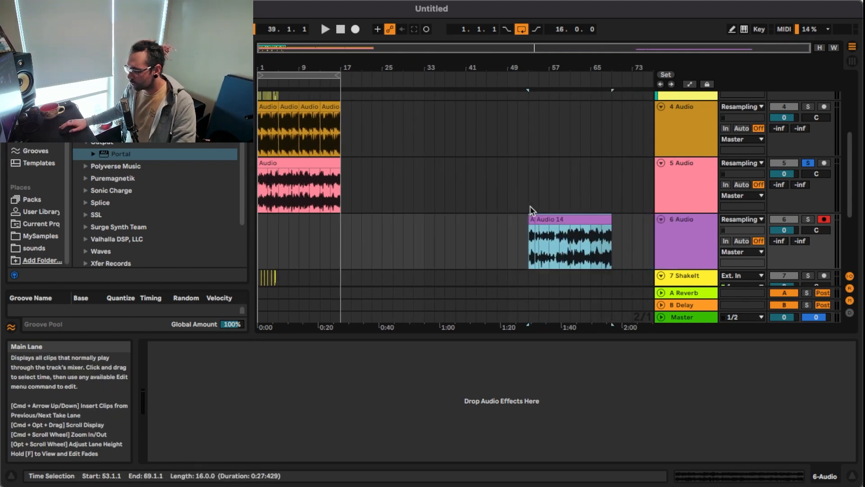
- Extend the Audio 14 clip's start back to bar 1, shift it to bar 47, and extend its start back to bar 1 again
drag(537, 221, 175, 238)
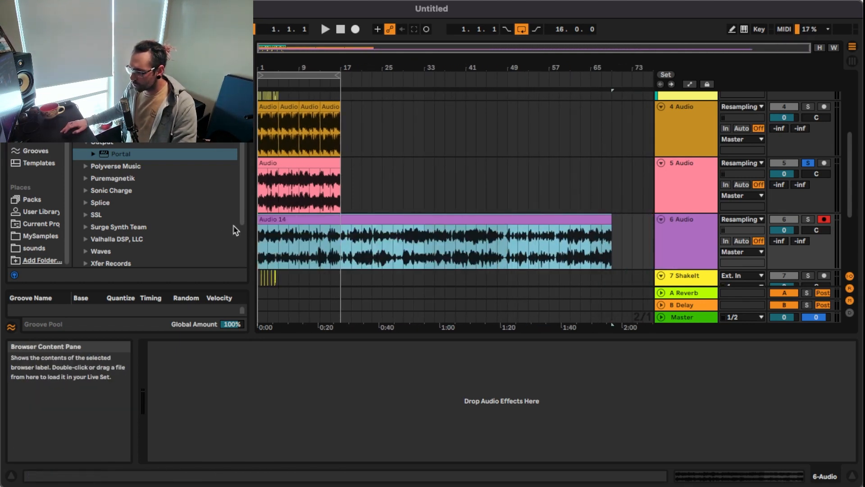
drag(292, 220, 573, 228)
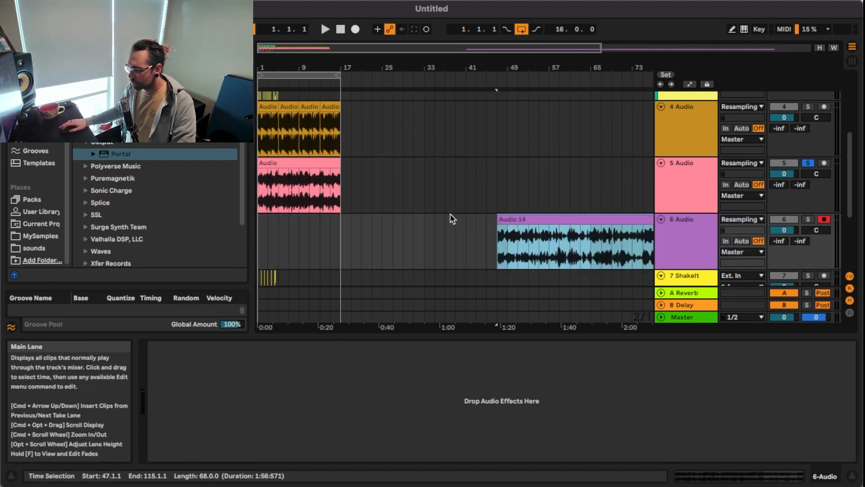
scroll(450, 216, down, 2)
drag(427, 221, 288, 221)
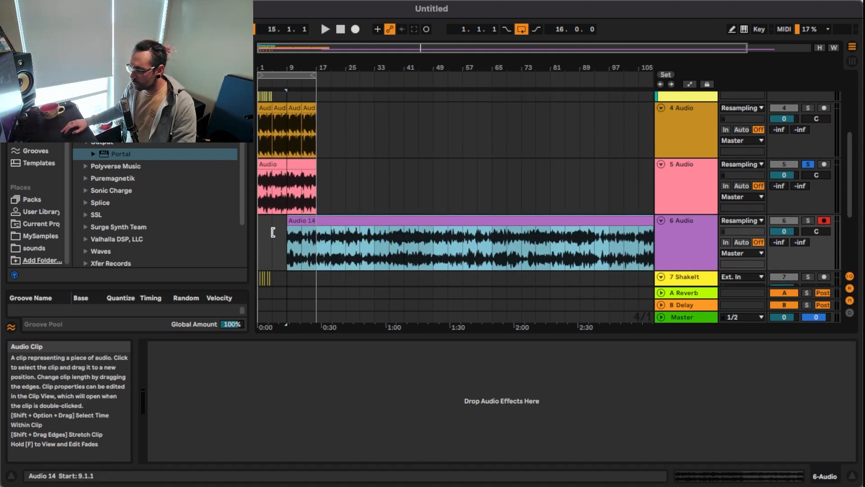
drag(288, 221, 259, 221)
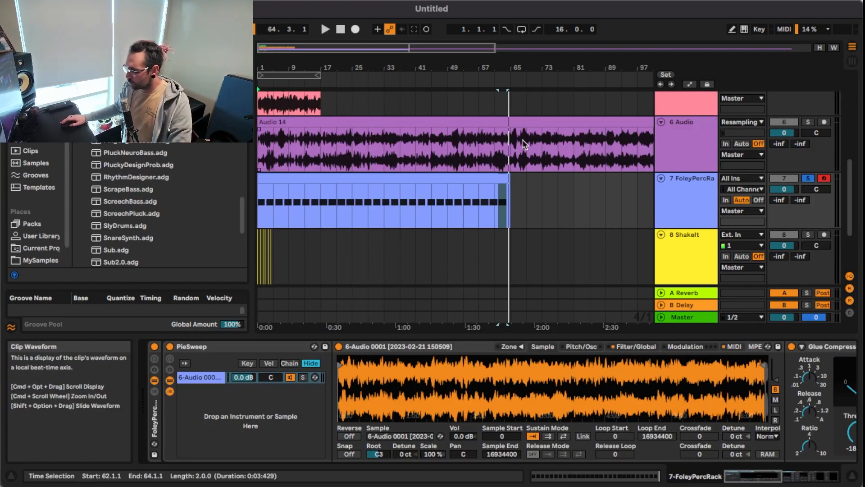
- Examine the full length of the recorded Audio 14 clip through to its end
scroll(522, 144, down, 3)
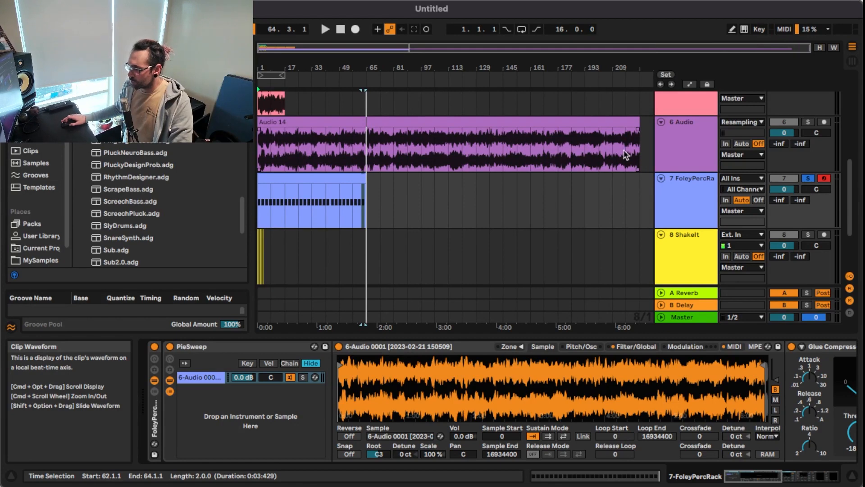
scroll(627, 153, up, 5)
scroll(631, 152, right, 3)
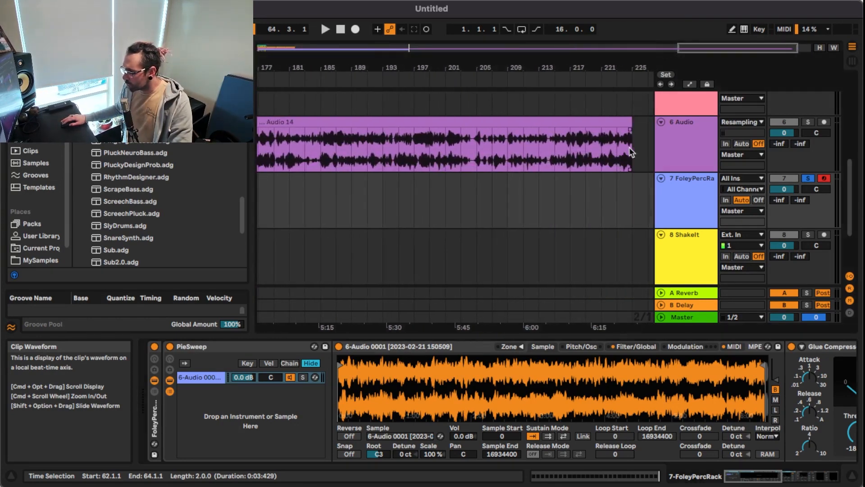
scroll(499, 145, down, 3)
scroll(499, 145, left, 10)
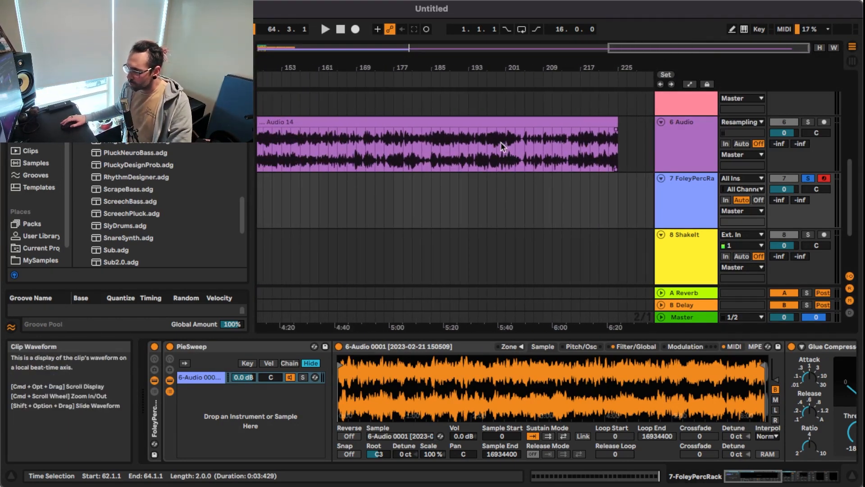
scroll(500, 147, left, 3)
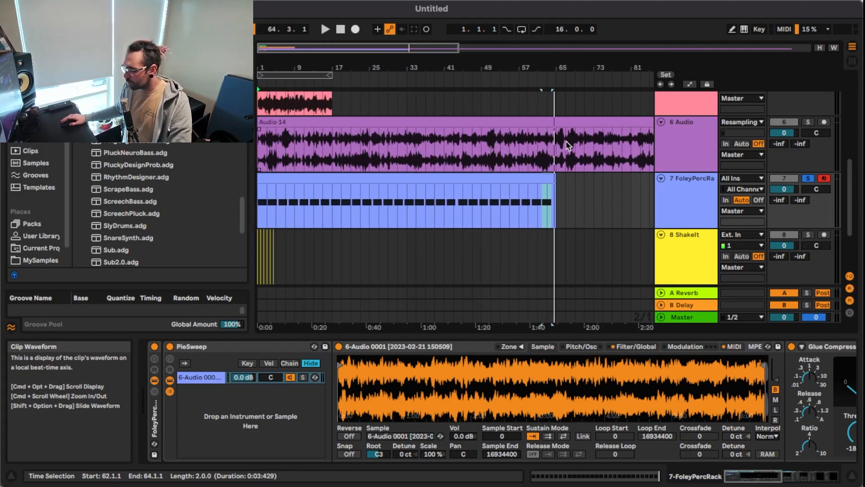
- Inspect the MIDI modulation routing of the Sampler in the FoleyPercRack track's PieSweep rack
click(691, 137)
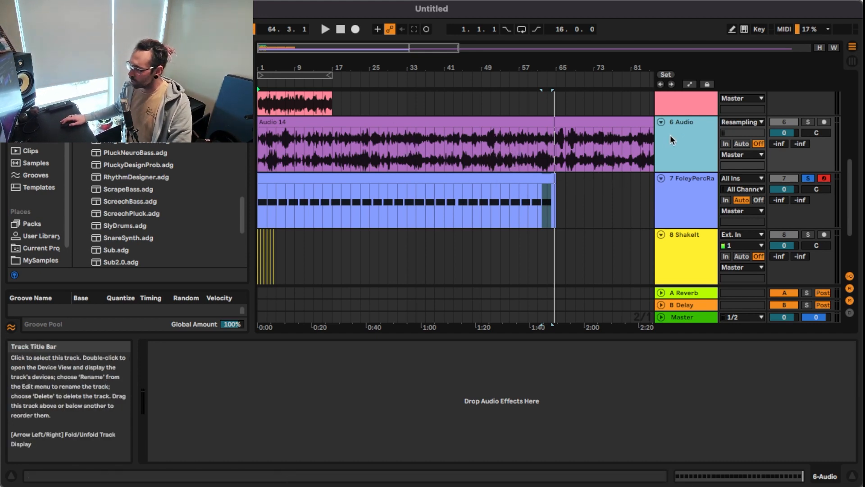
click(677, 197)
click(261, 348)
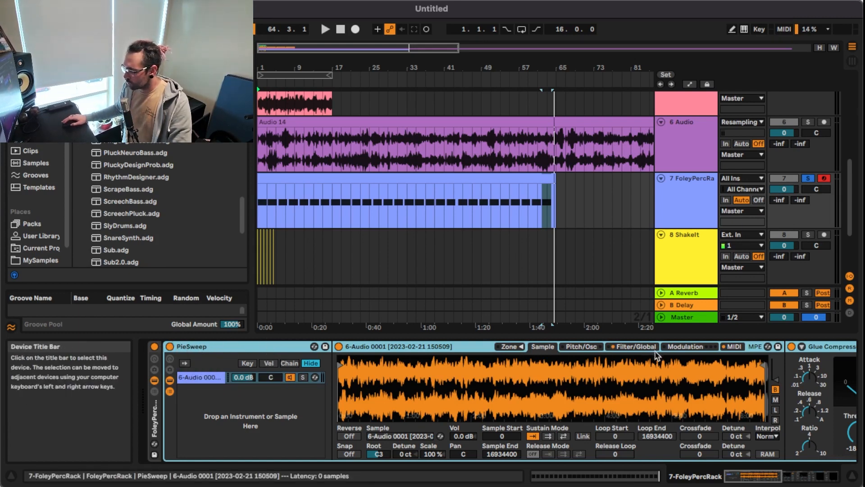
click(732, 347)
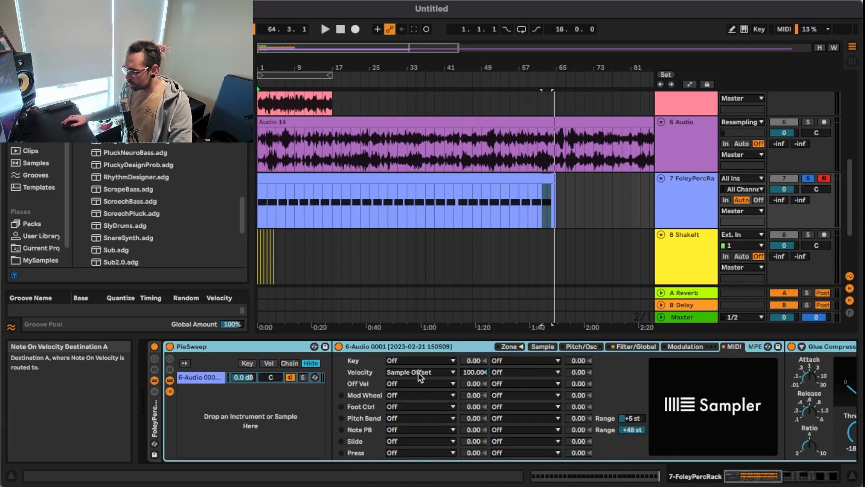
- Open the long MIDI clip on the FoleyPercRack track and examine the velocities of its C3 notes along the timeline
click(342, 180)
scroll(355, 190, up, 5)
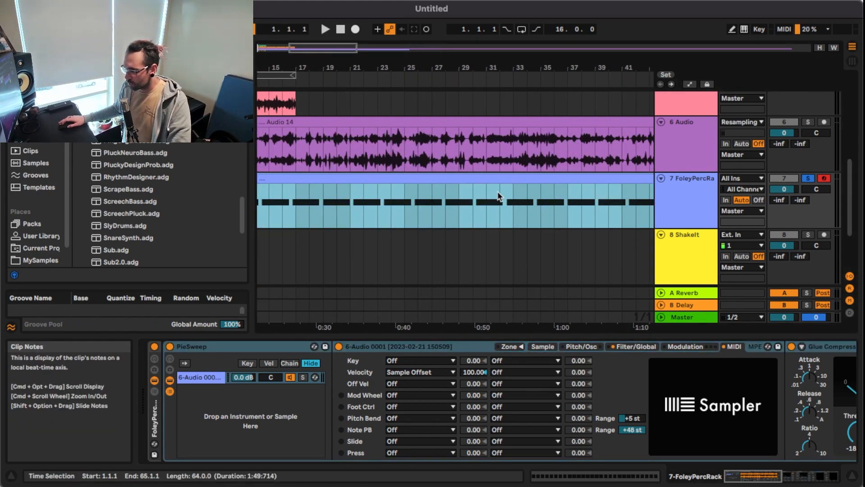
scroll(498, 196, down, 2)
scroll(498, 196, down, 3)
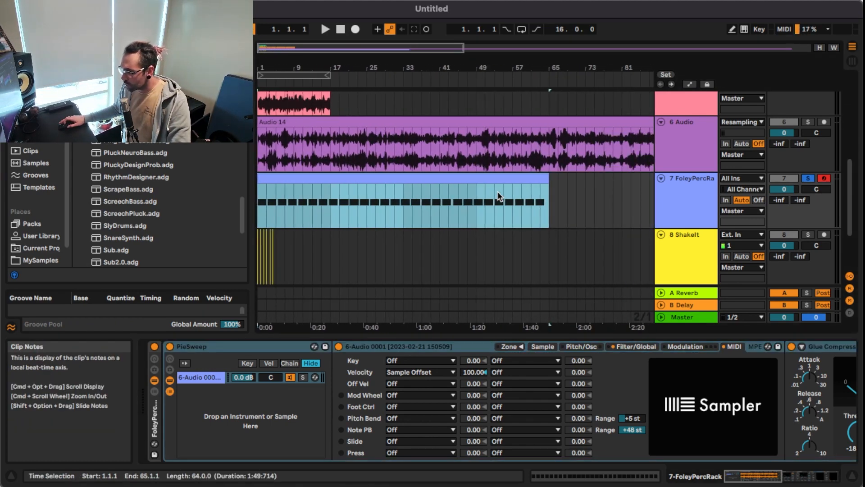
scroll(412, 188, up, 5)
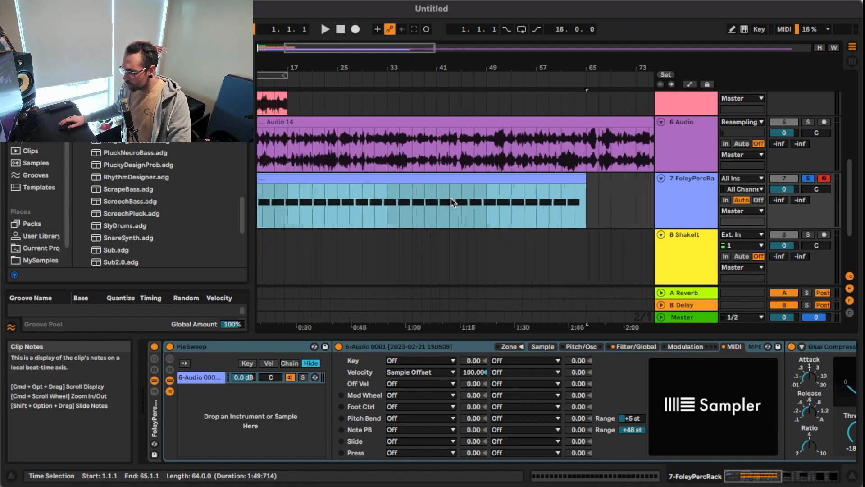
double_click(407, 180)
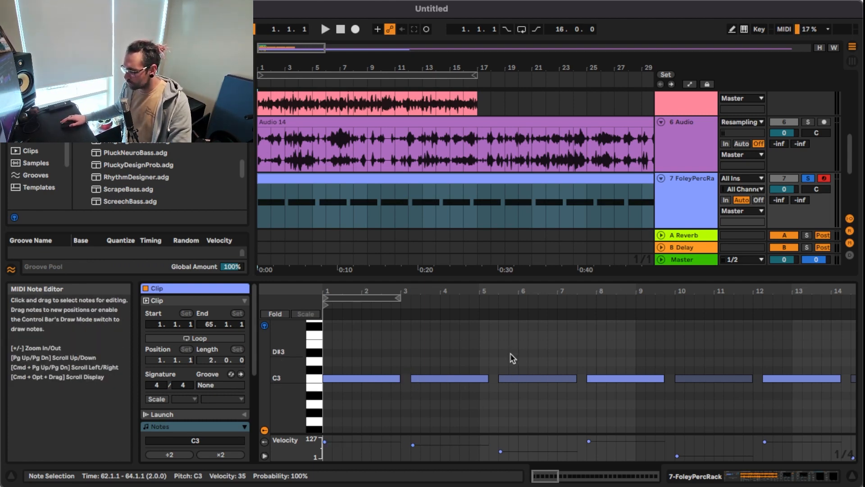
scroll(631, 451, right, 10)
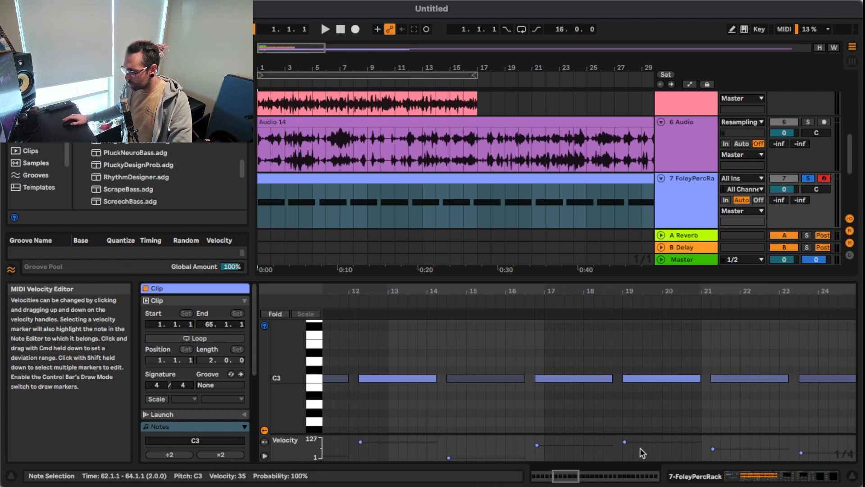
scroll(727, 452, right, 7)
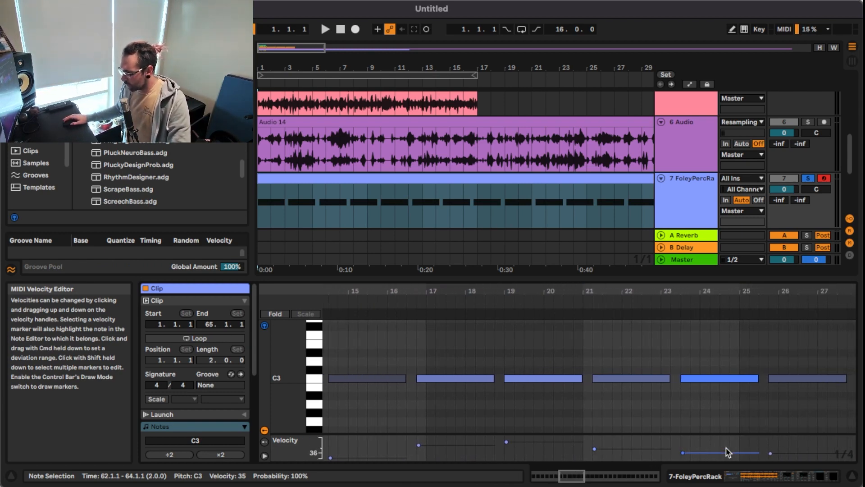
scroll(728, 452, right, 15)
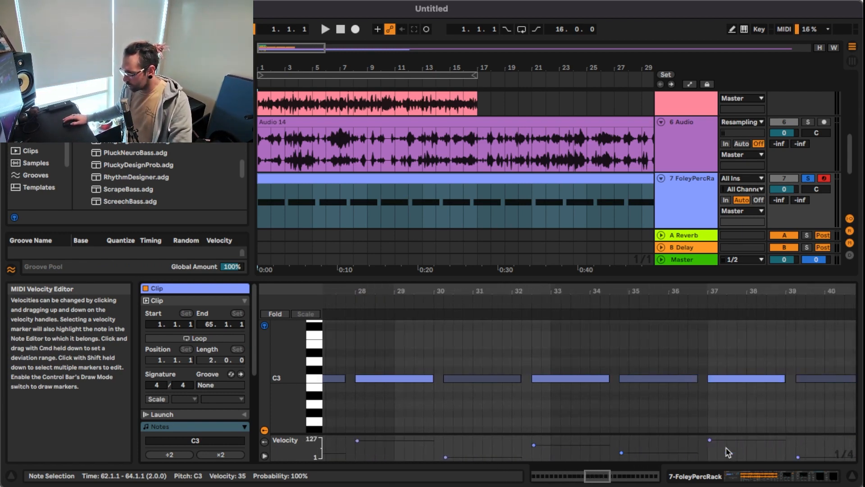
scroll(728, 452, right, 11)
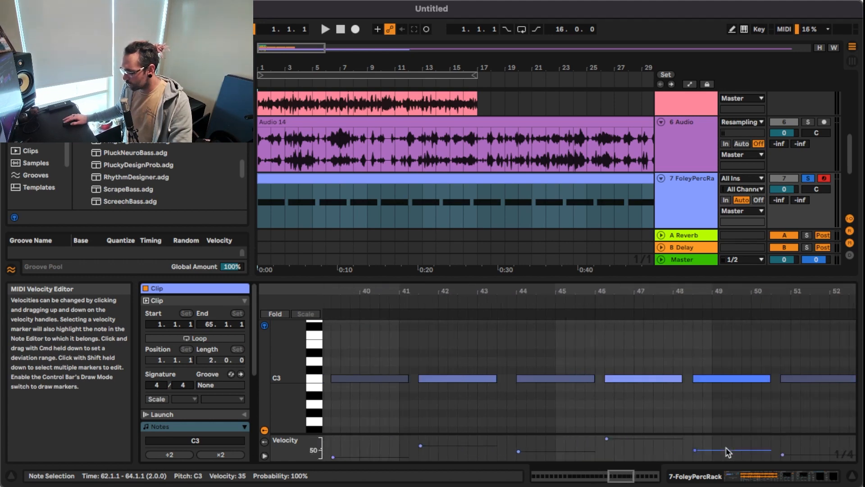
- Return to the FoleyPercRack devices, play the arrangement from bar 1 to audition the rack, and select its MIDI clip
click(818, 478)
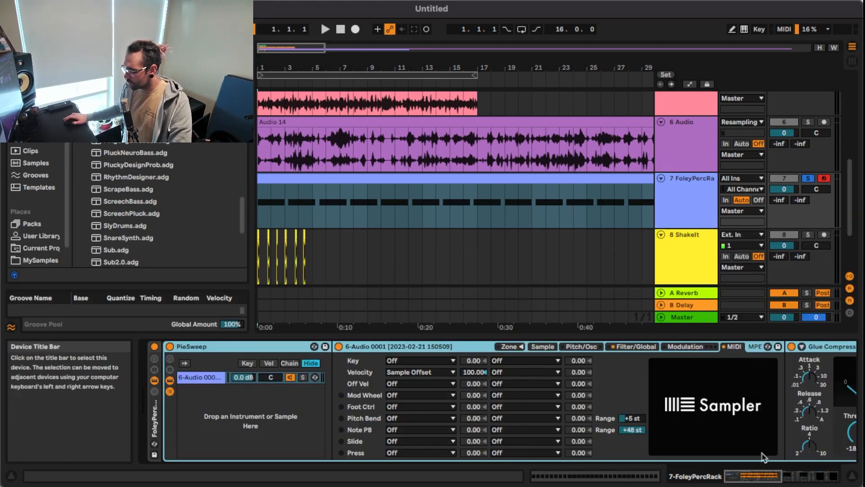
key(space)
scroll(410, 202, down, 3)
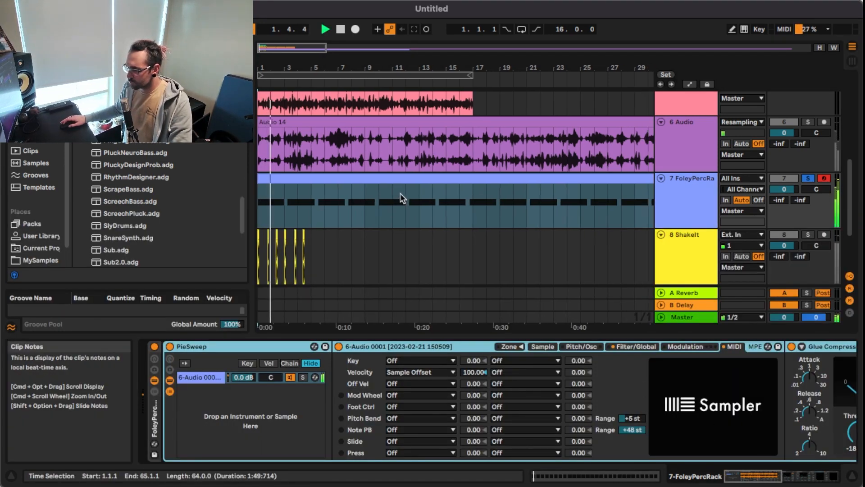
scroll(421, 200, down, 2)
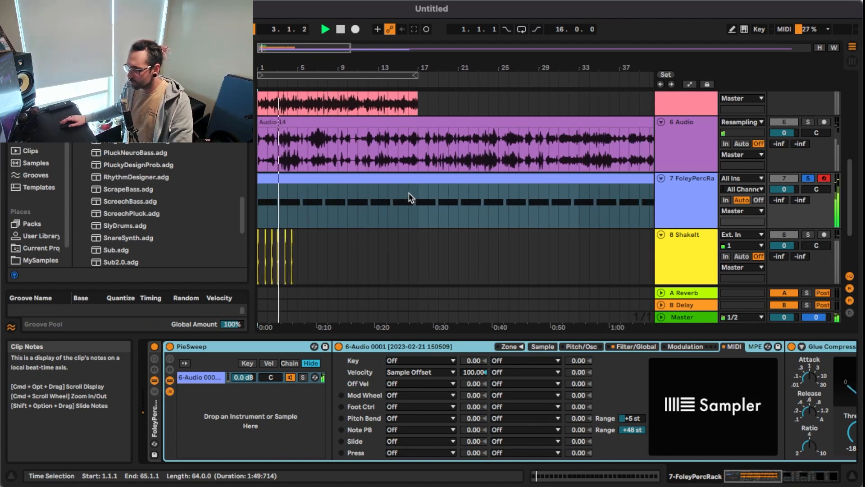
click(421, 199)
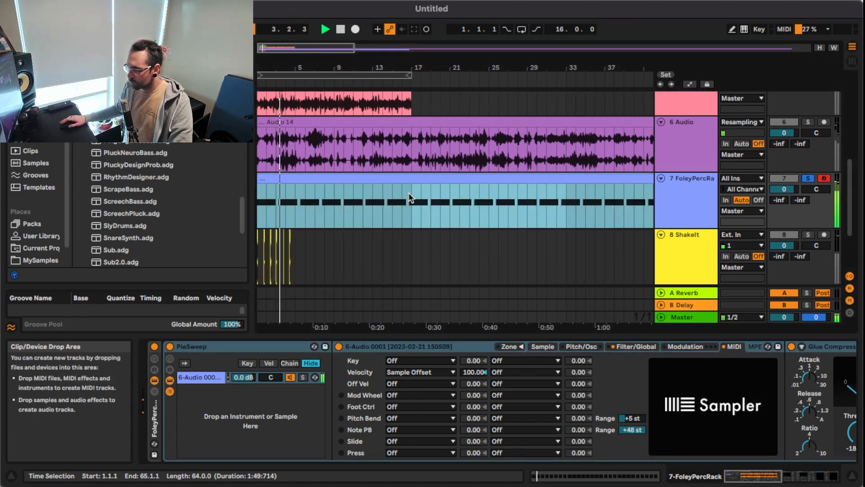
- Select the FoleyPercRack track and audition its MIDI clip from different points along the timeline
click(693, 192)
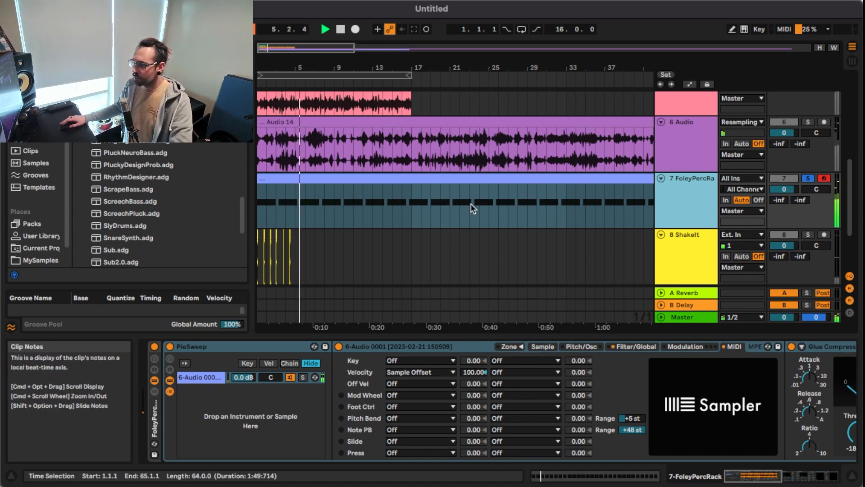
click(405, 210)
key(space)
key(space)
click(407, 210)
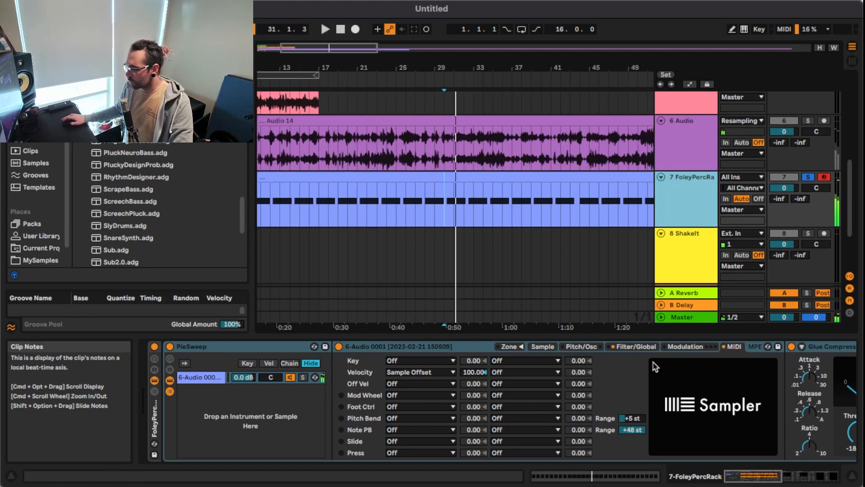
- Bypass the second Glue Compressor, Snap Heap and Pro-L 2 in the effects chain after the Sampler
scroll(655, 366, right, 10)
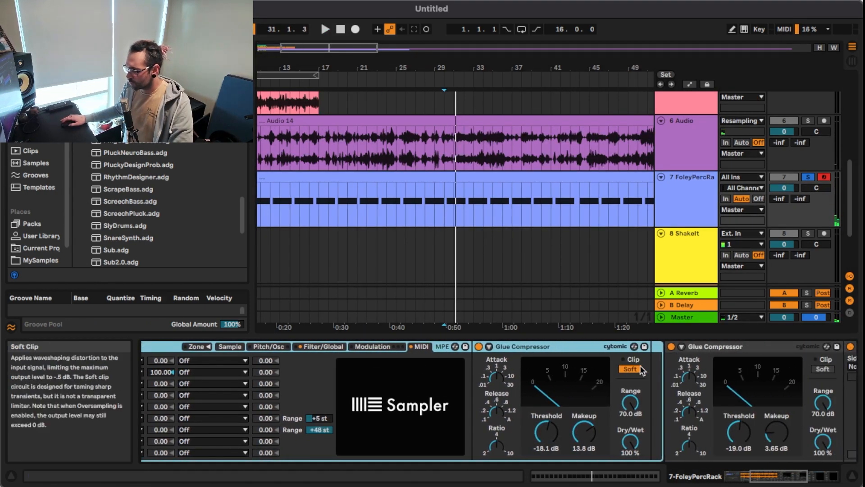
click(583, 346)
scroll(711, 356, right, 6)
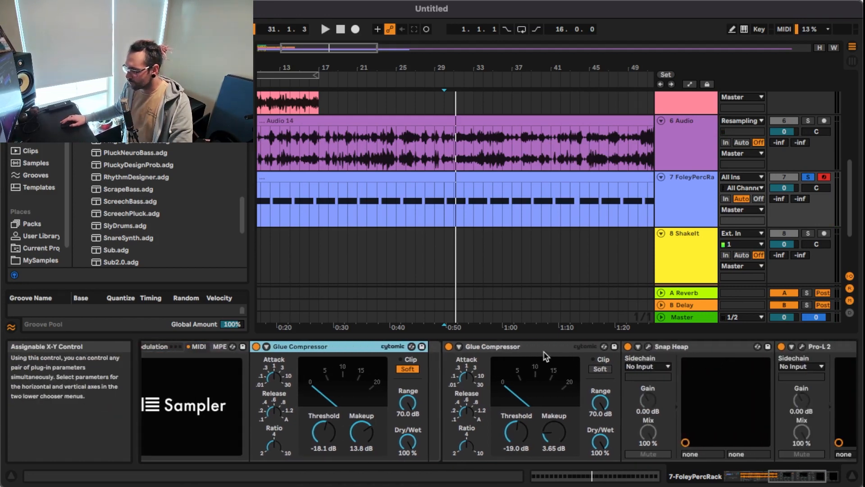
click(535, 348)
scroll(505, 353, right, 5)
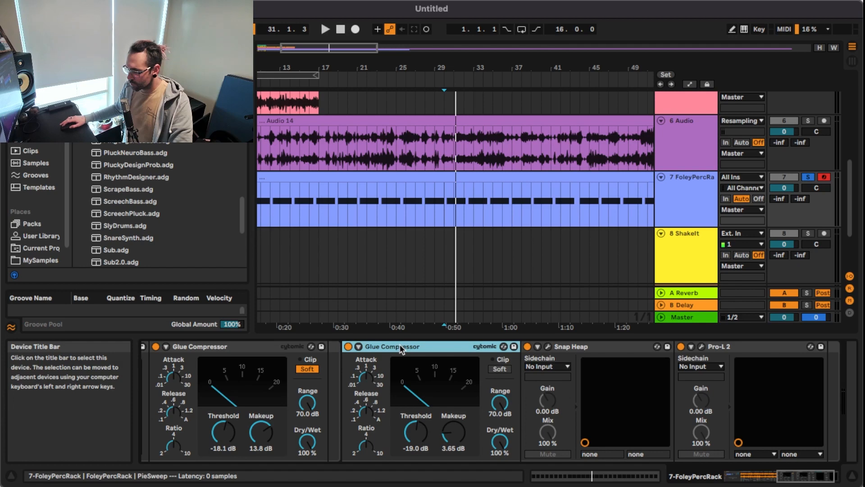
click(348, 346)
click(527, 346)
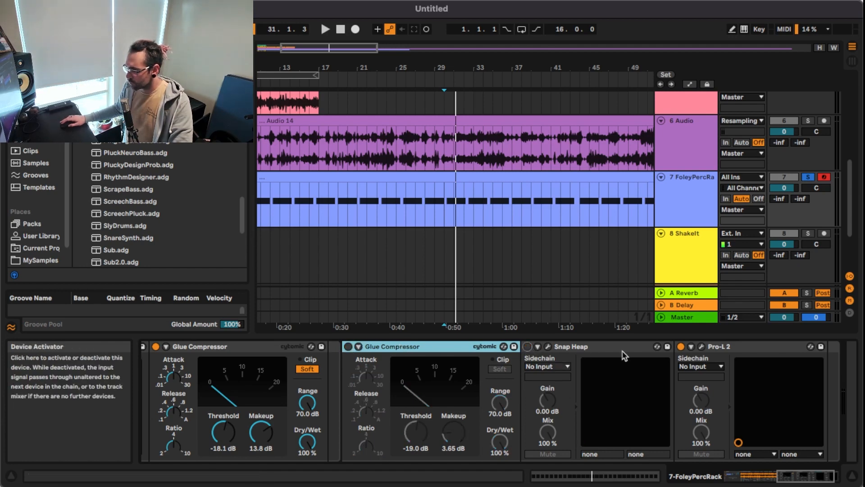
click(681, 346)
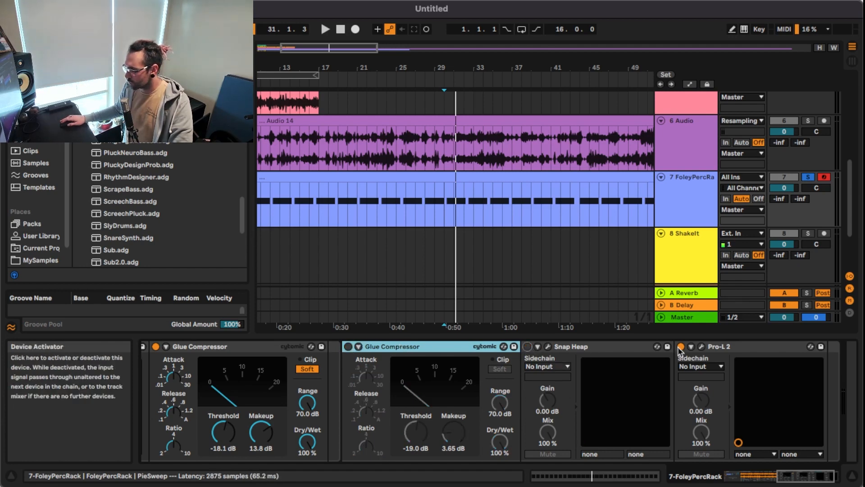
- Play the FoleyPercRack clip from bar 19 to hear the rack with the three effects bypassed
click(334, 203)
key(space)
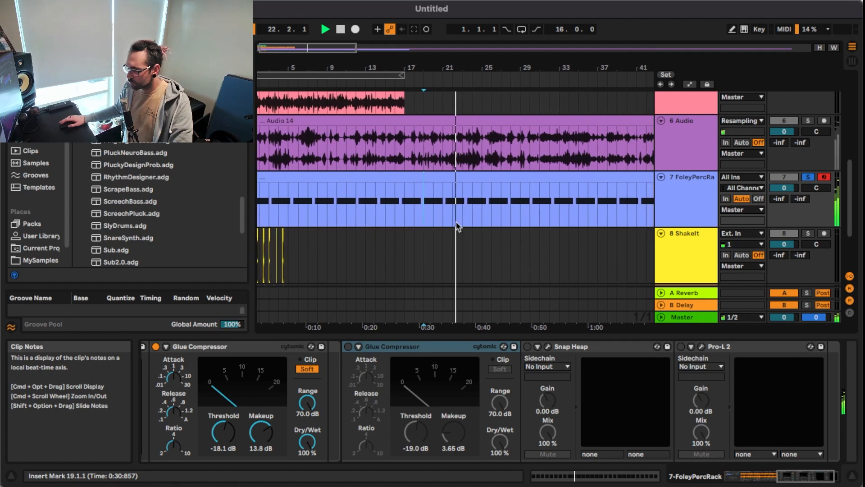
key(space)
scroll(417, 217, left, 1)
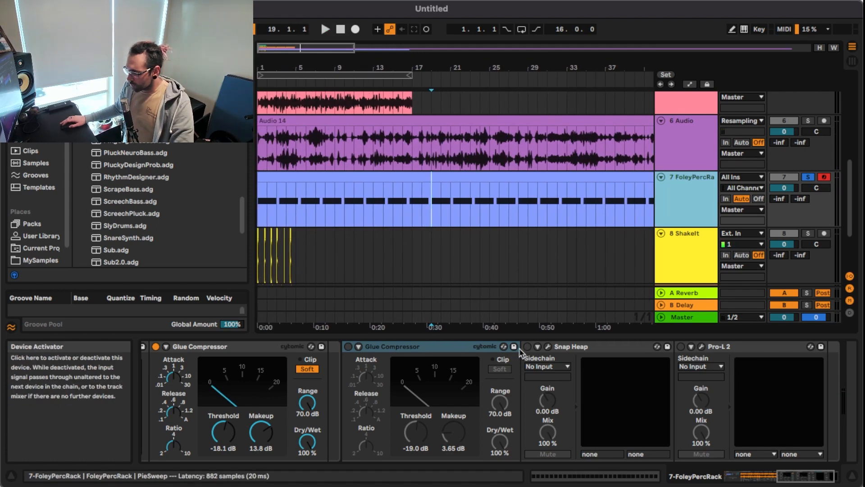
- Reactivate the second Glue Compressor, Snap Heap and Pro-L 2, and check the Pro-L 2 limiter settings
click(349, 347)
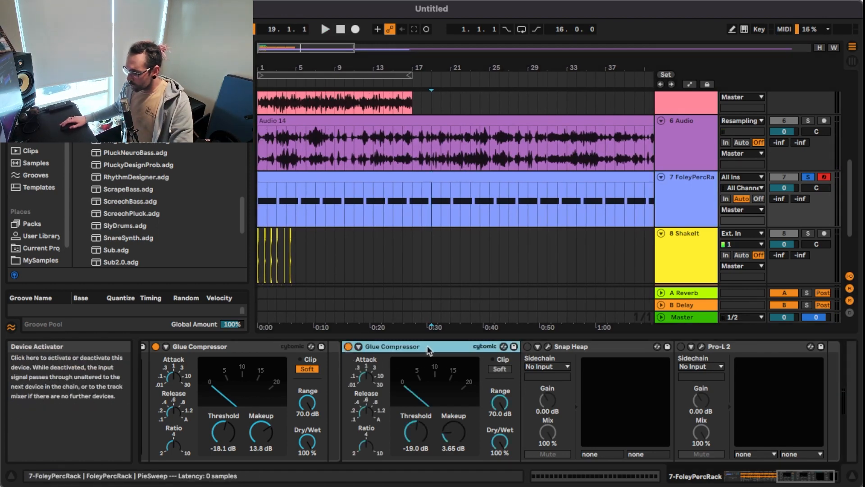
click(680, 346)
click(703, 347)
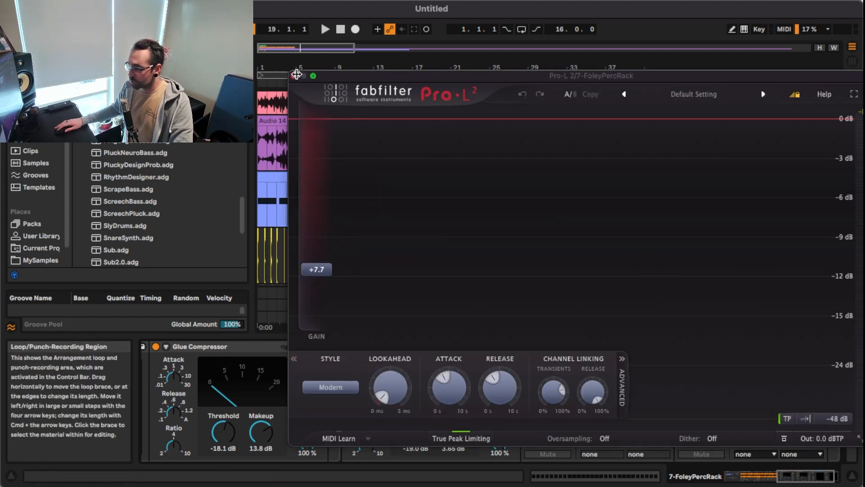
click(293, 77)
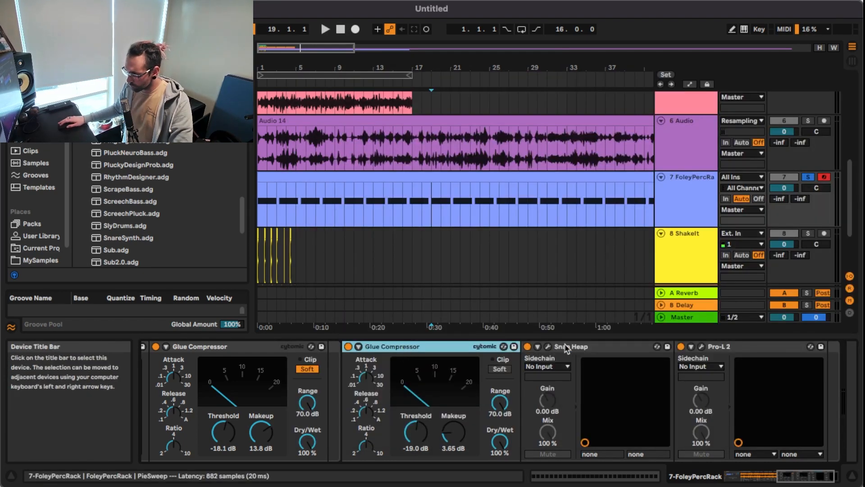
- Inspect Snap Heap's Pitch Shifter, Reverb, Delay and Transient Shaper modules and the random modulation on the pitch, and close the plug-in
click(547, 346)
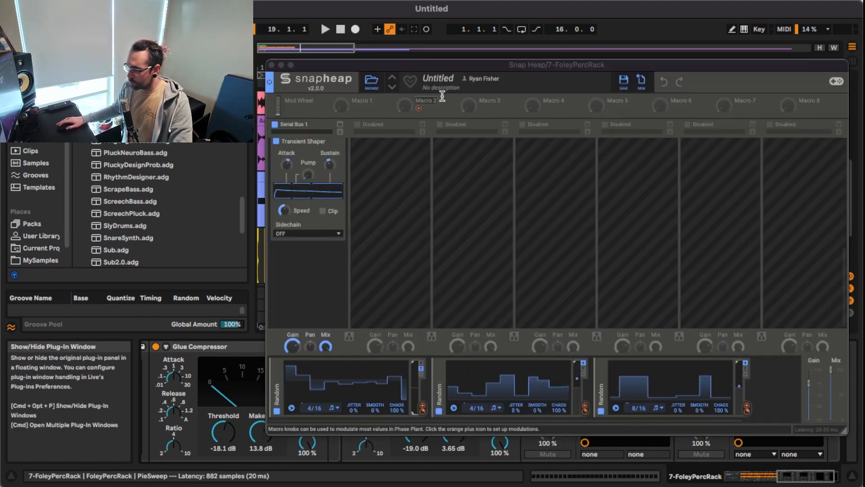
scroll(321, 220, up, 10)
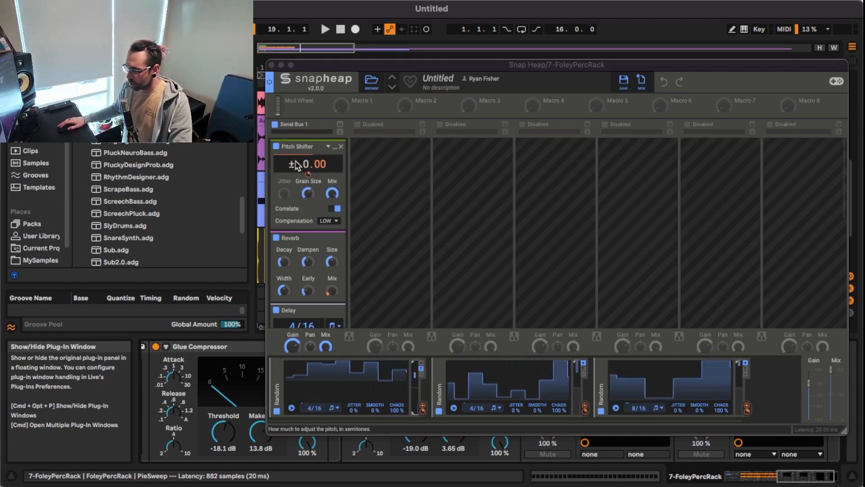
click(306, 169)
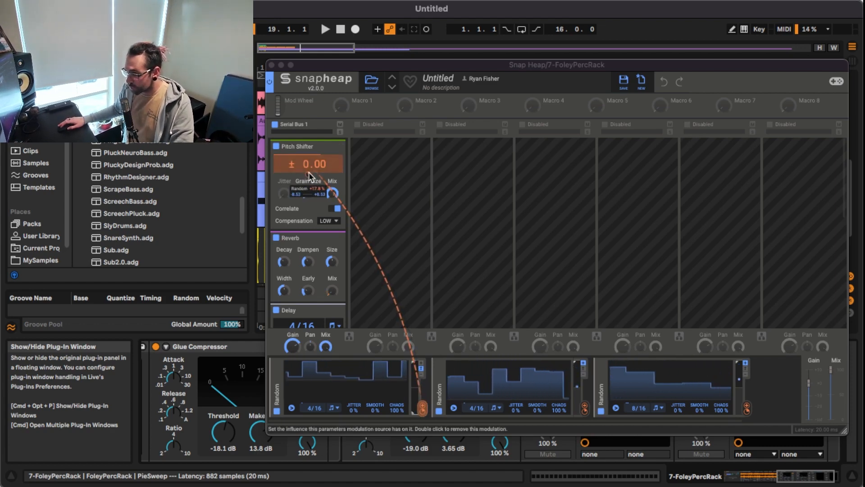
scroll(321, 182, down, 4)
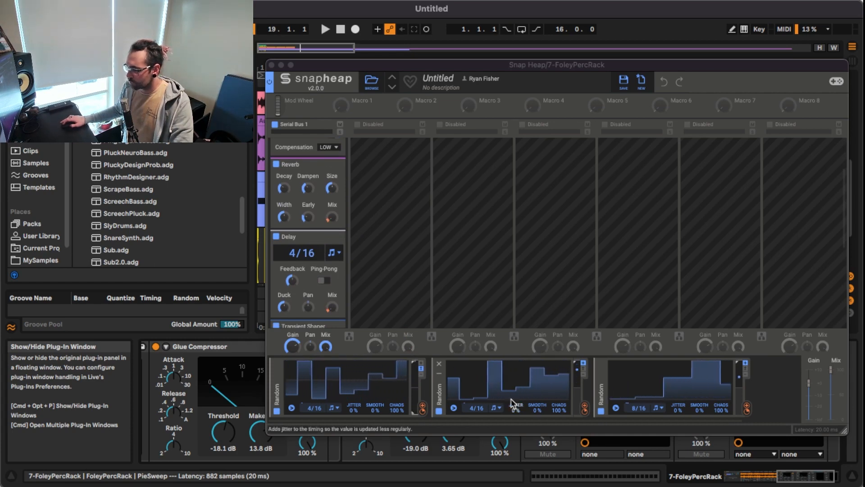
scroll(315, 217, down, 2)
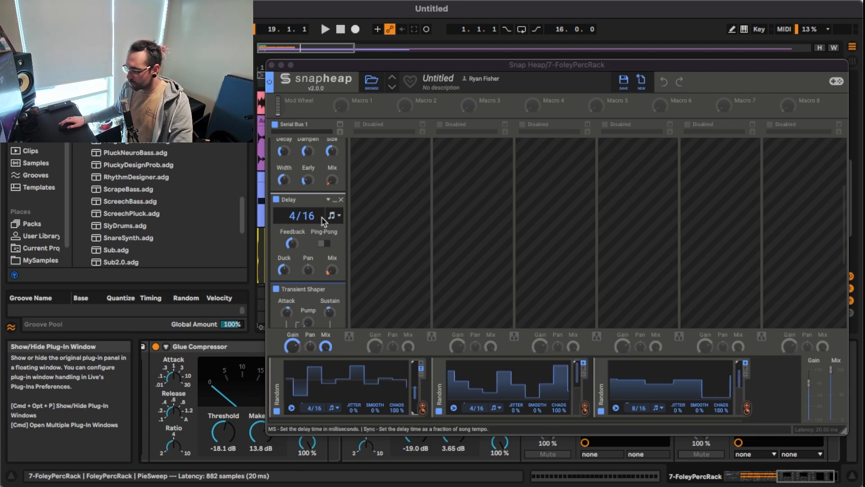
scroll(317, 232, down, 4)
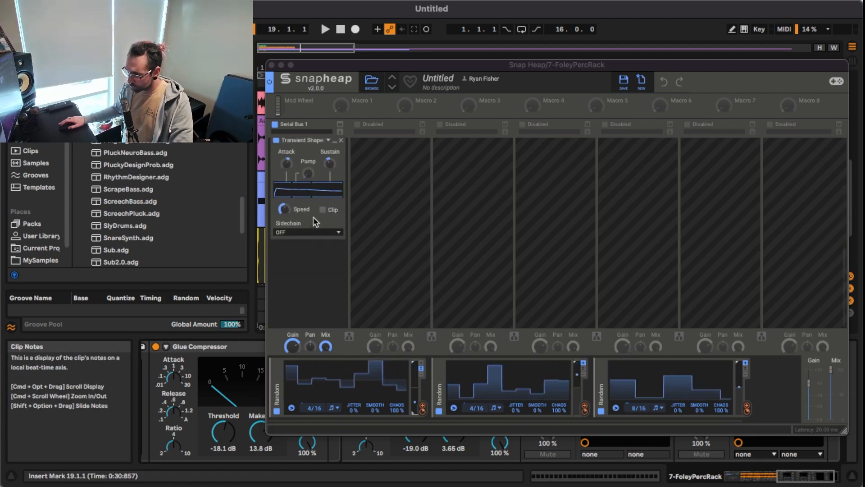
scroll(313, 217, up, 1)
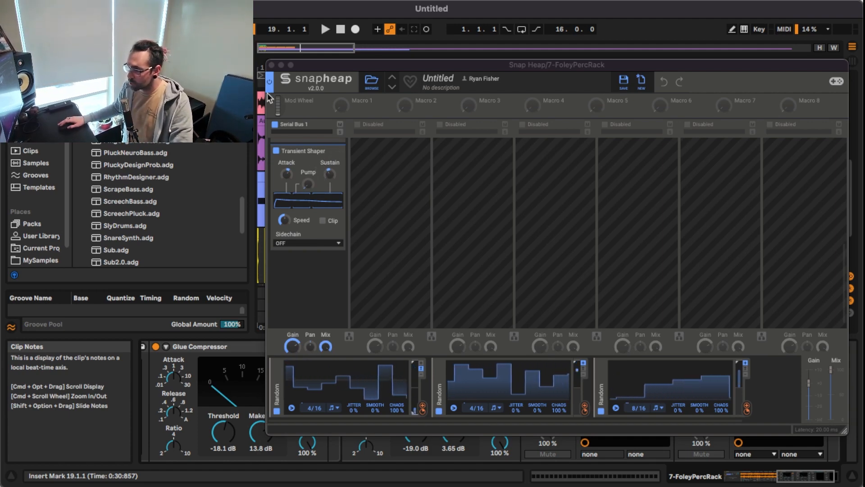
click(271, 65)
- Audition the FoleyPercRack clip through the full effects chain from bar 19 and from bar 37
click(676, 204)
key(space)
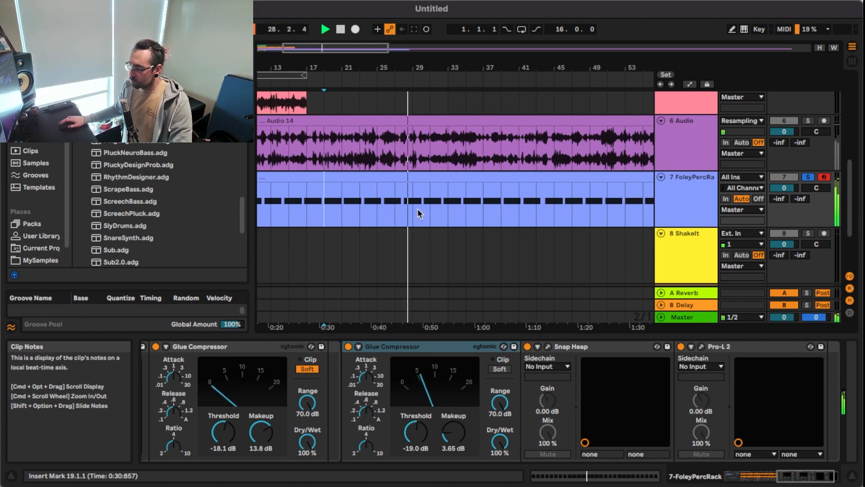
scroll(396, 205, left, 4)
scroll(456, 207, right, 4)
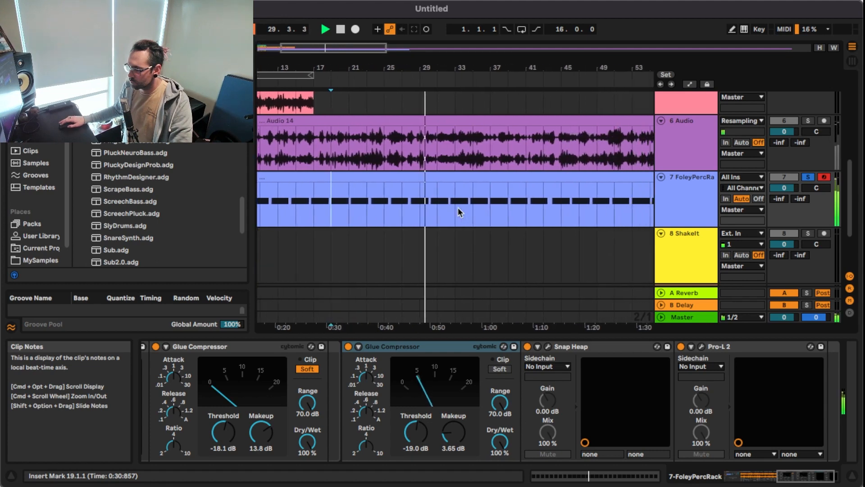
scroll(458, 207, right, 2)
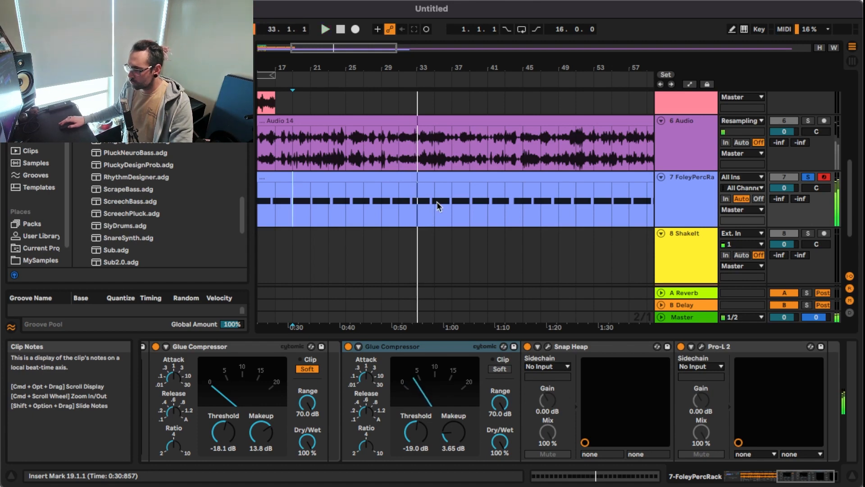
scroll(456, 209, right, 4)
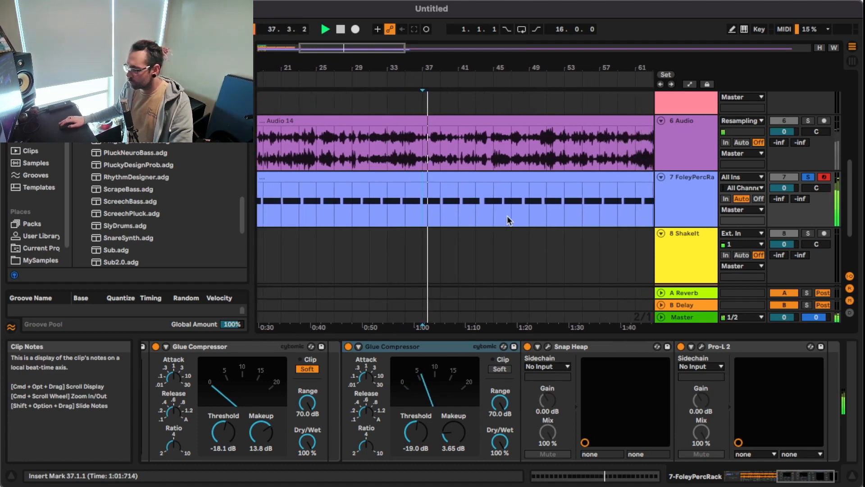
scroll(507, 220, right, 1)
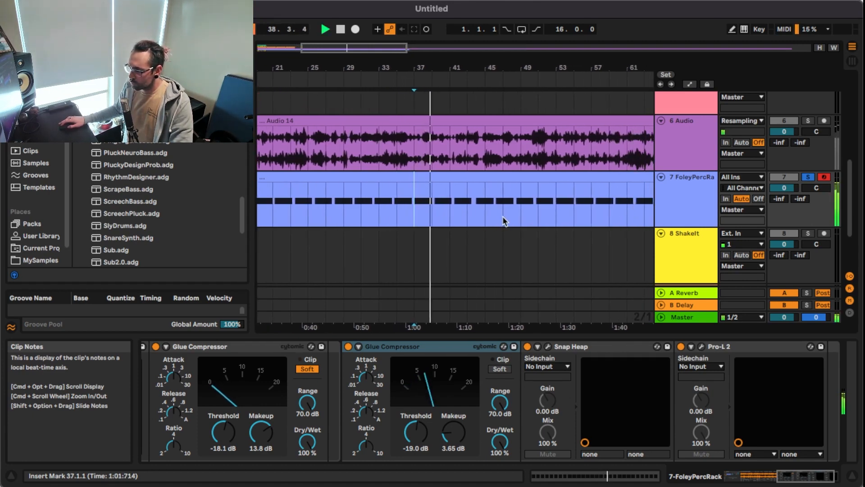
- Continue auditioning the clip from bars 47 and 55, and stop playback
click(502, 215)
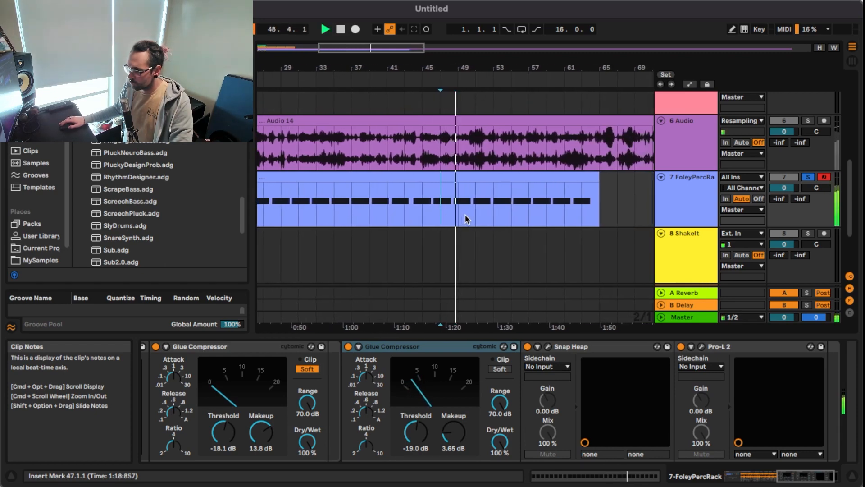
scroll(481, 200, up, 1)
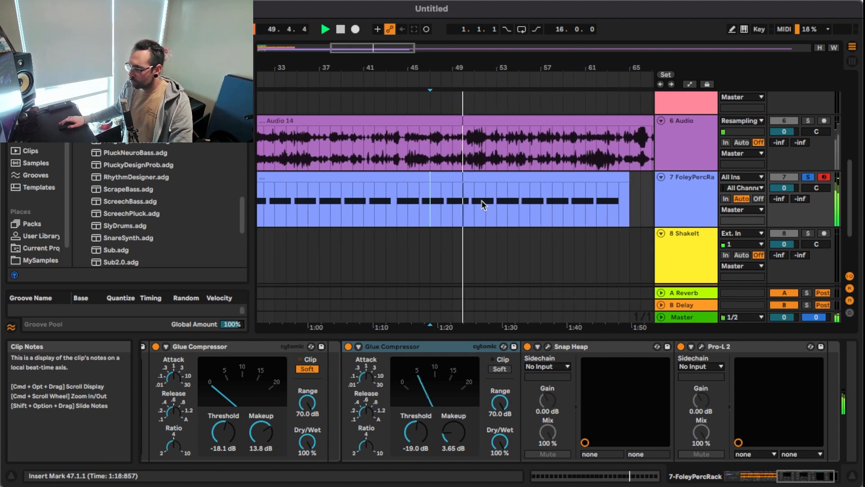
scroll(481, 200, up, 1)
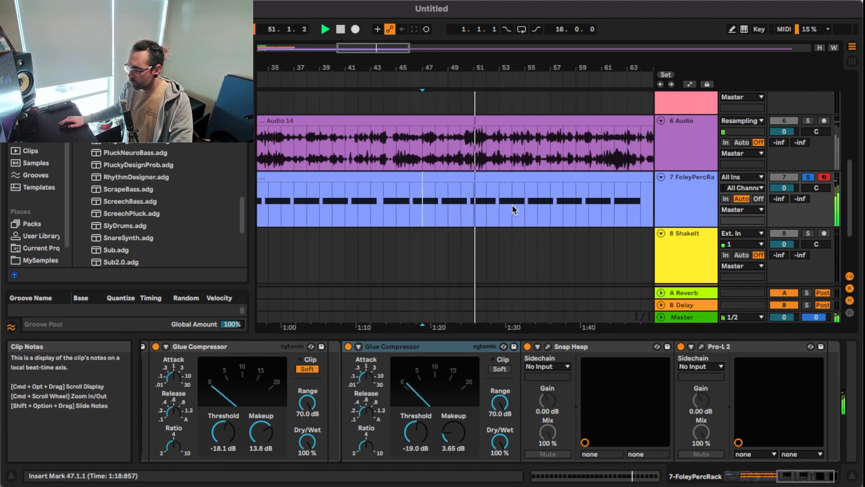
scroll(501, 204, down, 1)
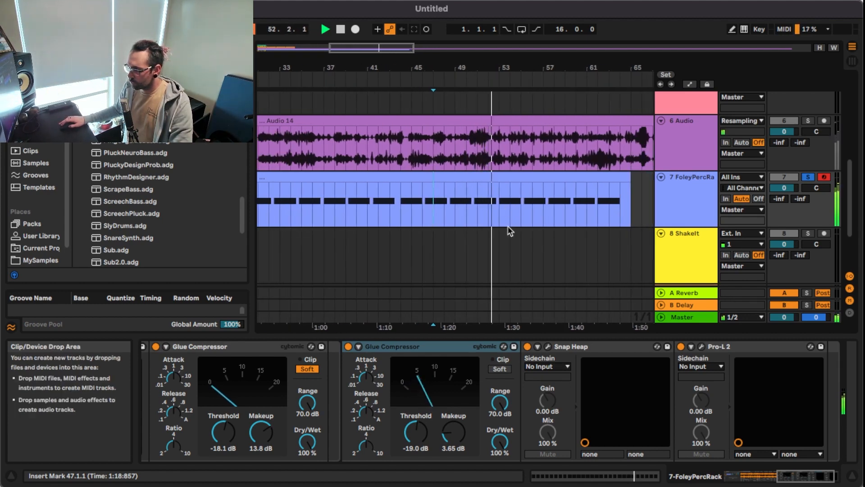
scroll(519, 216, right, 3)
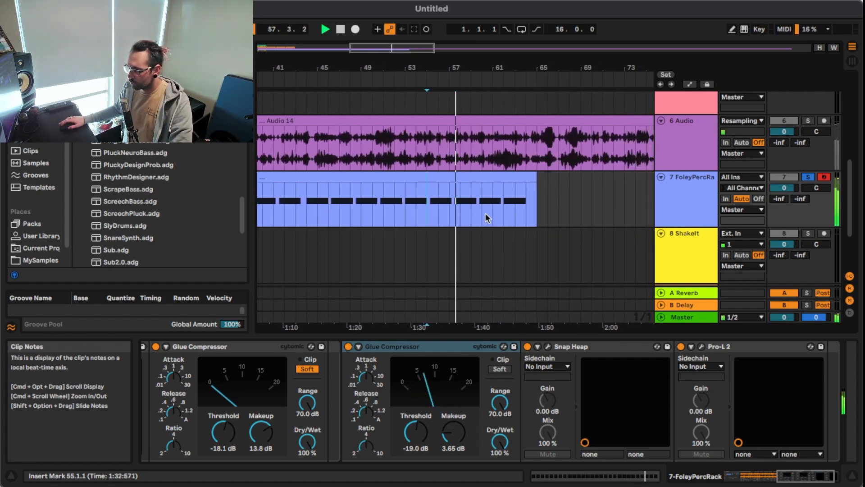
scroll(460, 187, down, 1)
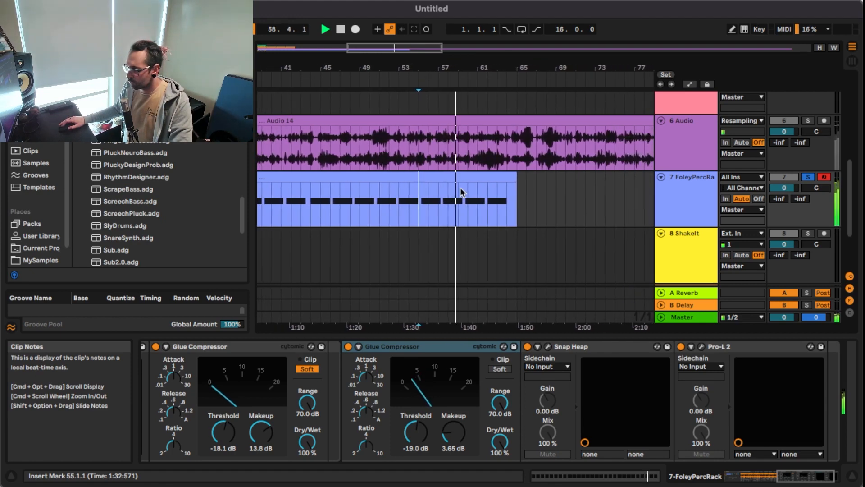
scroll(460, 189, down, 2)
scroll(461, 188, left, 10)
key(space)
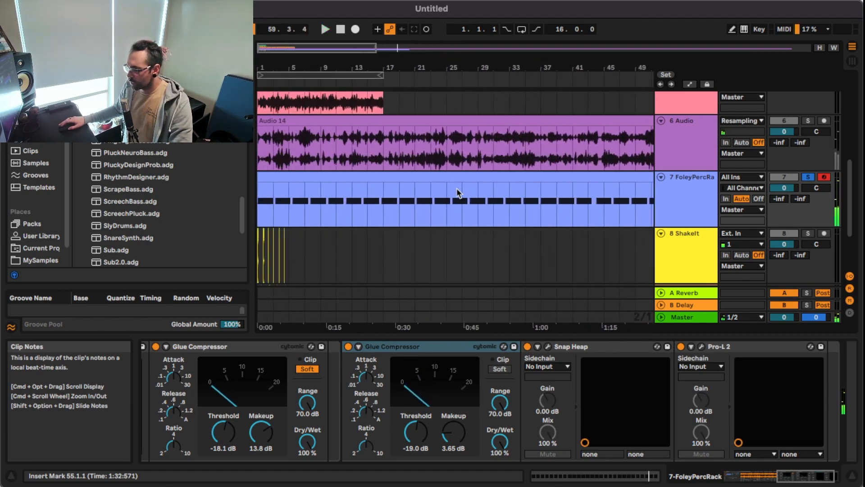
- Select the whole FoleyPercRack MIDI clip and the full length of the Audio 14 recording to compare their extents
scroll(390, 189, down, 2)
click(377, 179)
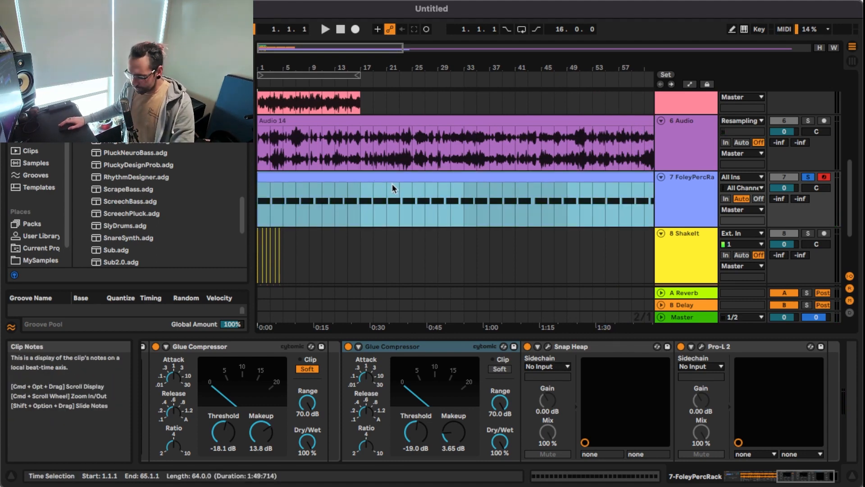
scroll(397, 190, down, 4)
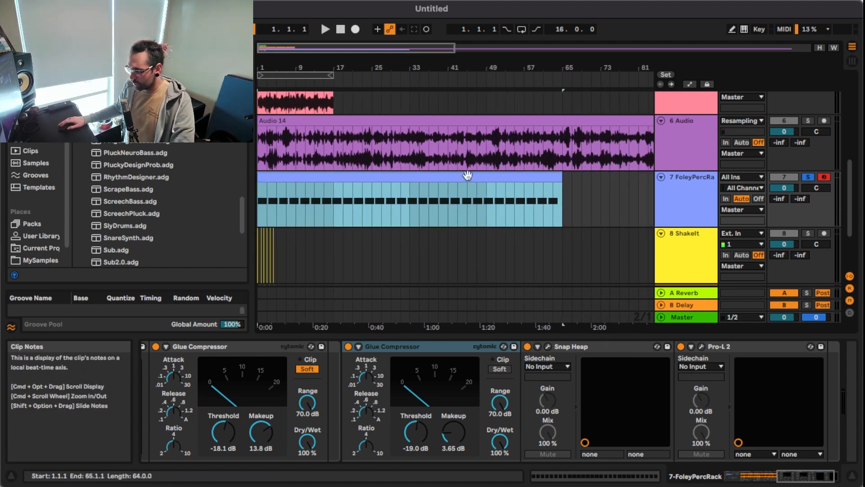
scroll(390, 185, up, 2)
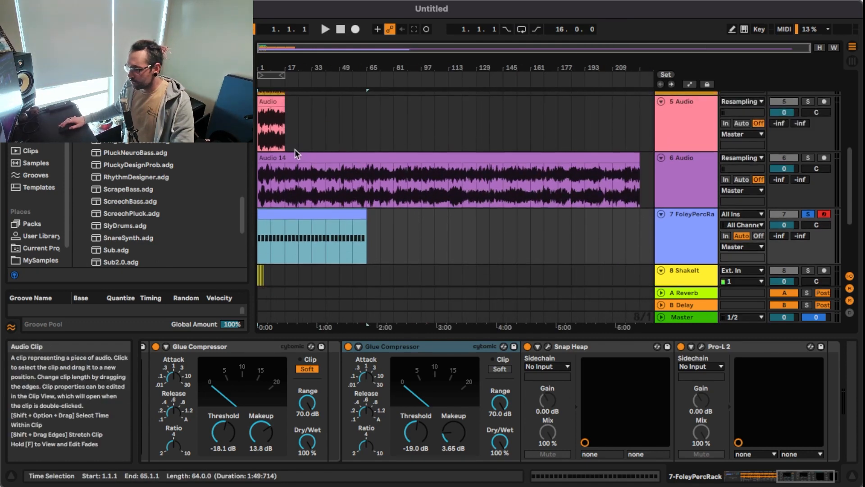
drag(638, 184, 228, 187)
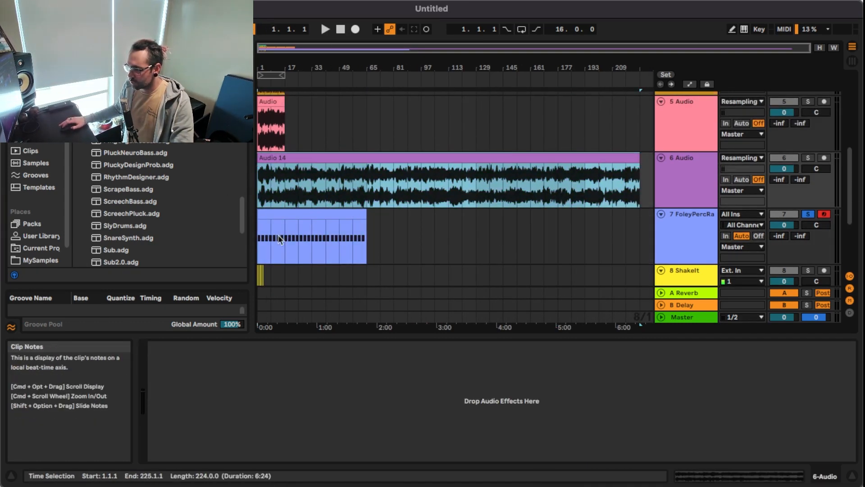
- Select the FoleyPercRack track and its whole MIDI clip from bar 1 to bar 65 to view its extent against Audio 14
scroll(292, 235, up, 5)
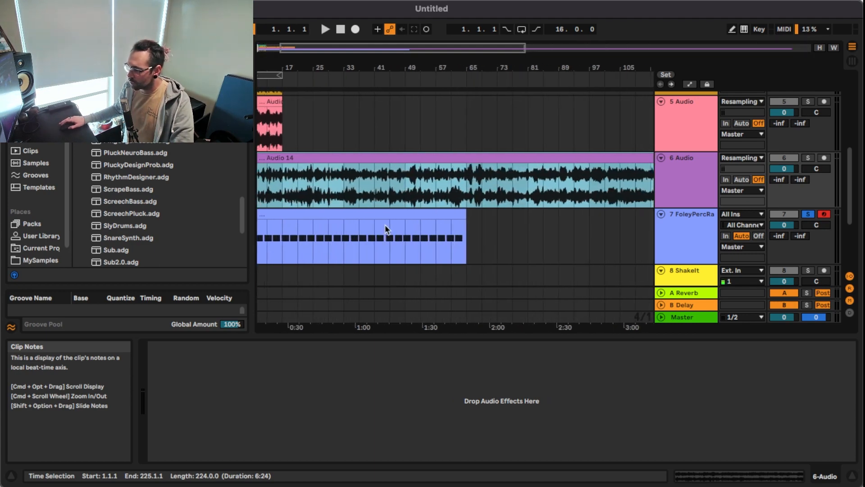
click(669, 232)
scroll(340, 219, up, 3)
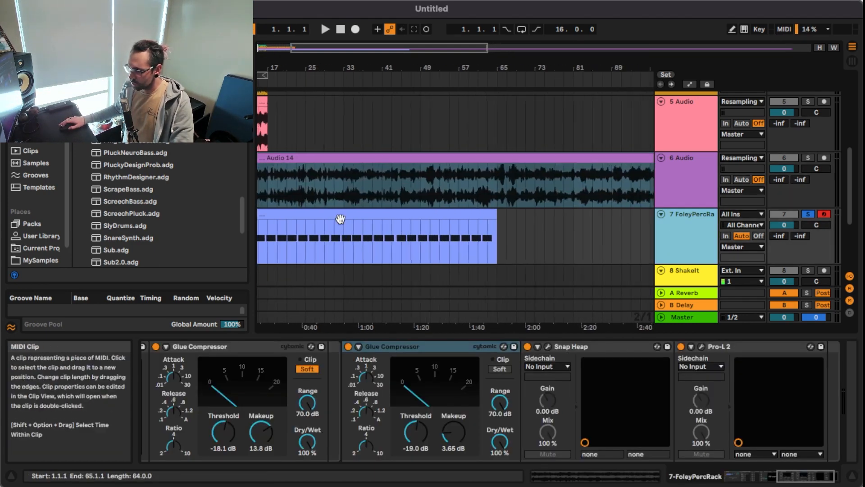
scroll(354, 213, left, 2)
click(357, 213)
scroll(342, 213, left, 2)
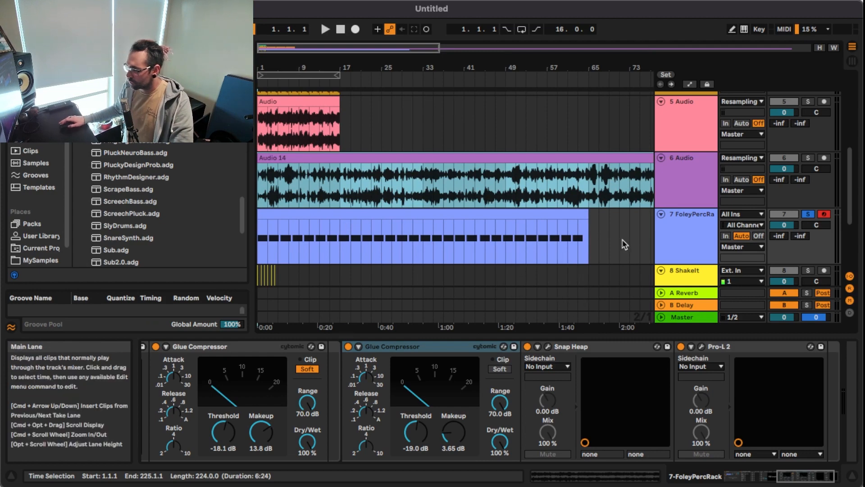
click(498, 216)
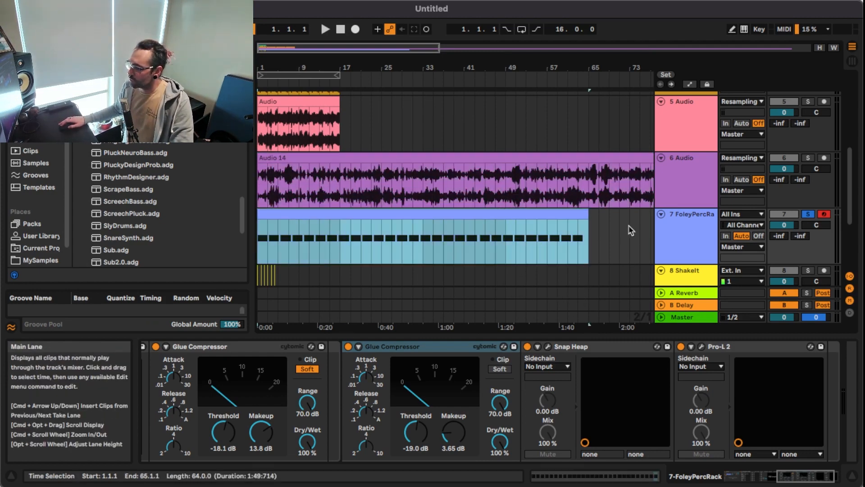
- Review the source tracks by examining the Pro-Q 3 and LFO chain on 4 Audio and the Portal device on 5 Audio
click(693, 228)
scroll(667, 150, up, 5)
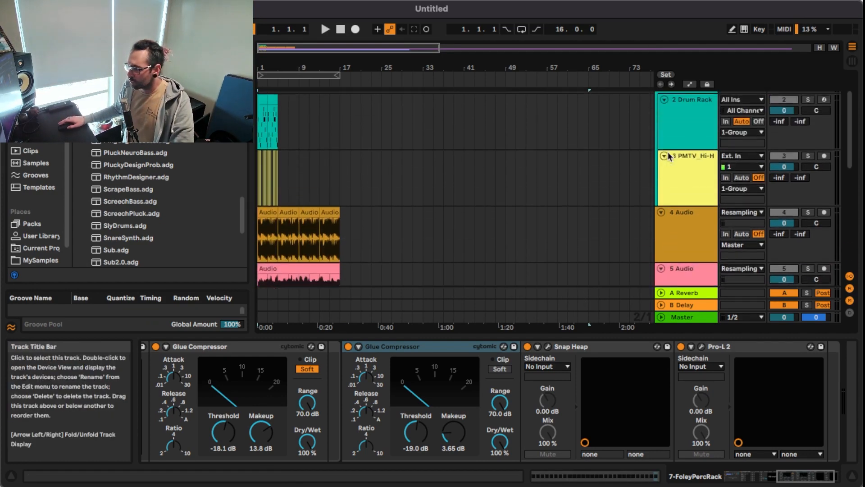
scroll(667, 156, down, 6)
scroll(394, 185, down, 2)
scroll(546, 176, up, 8)
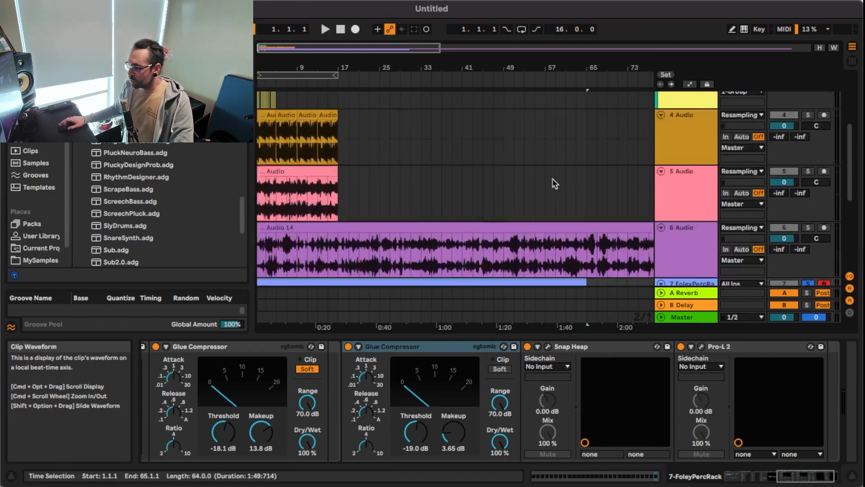
scroll(693, 239, down, 3)
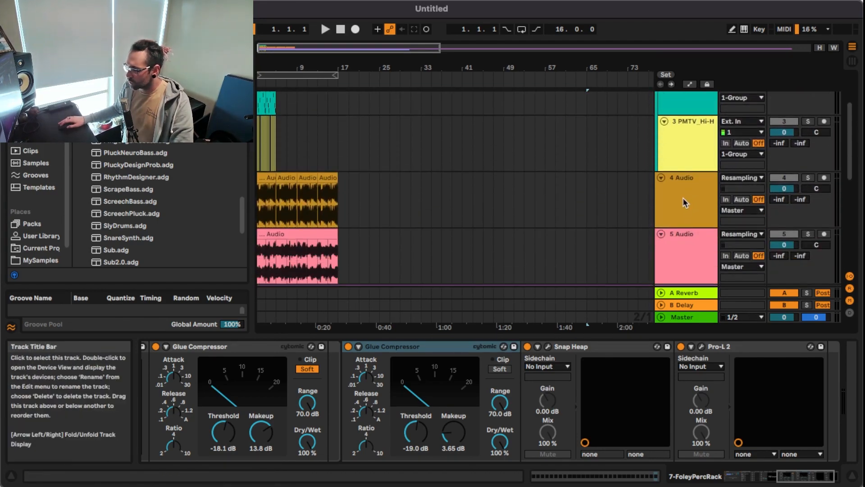
click(682, 197)
scroll(674, 201, down, 3)
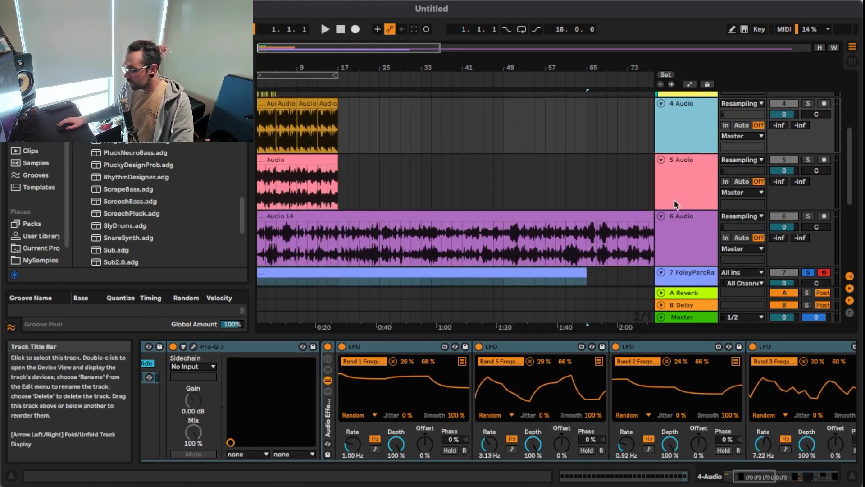
click(684, 184)
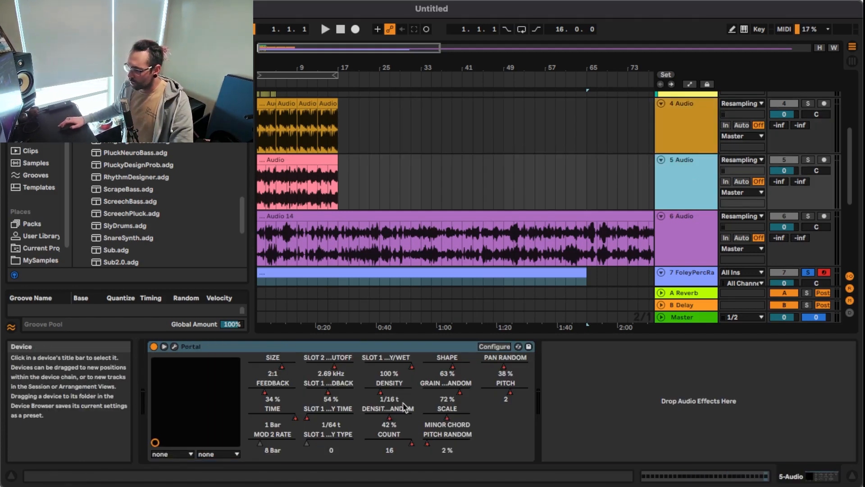
- Check the device chains of 6 Audio and FoleyPercRack, and select the whole FoleyPercRack MIDI clip
click(683, 244)
scroll(681, 191, down, 3)
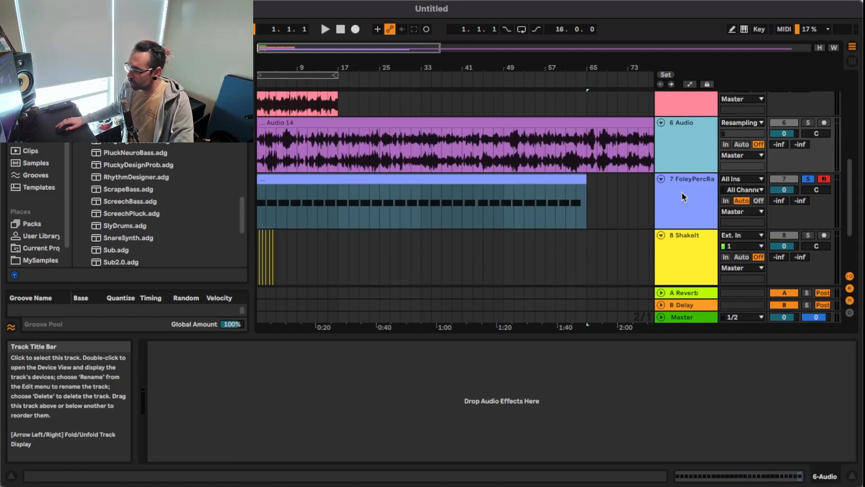
click(681, 191)
scroll(682, 192, down, 1)
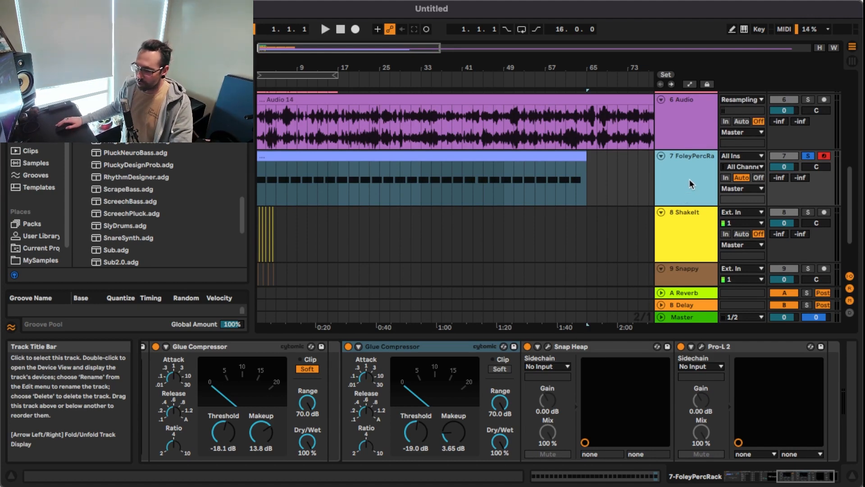
click(533, 195)
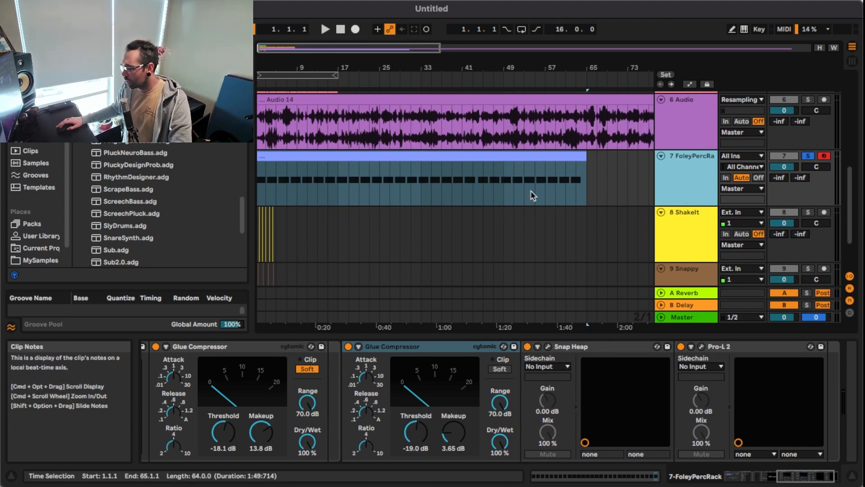
click(347, 192)
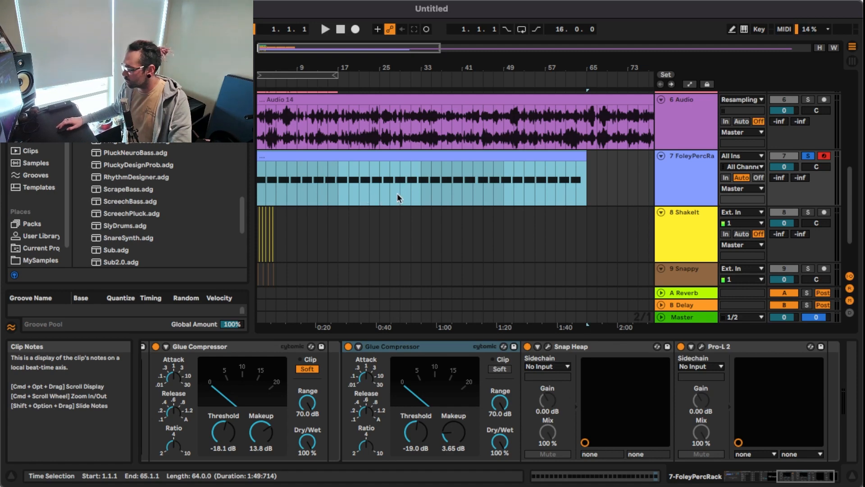